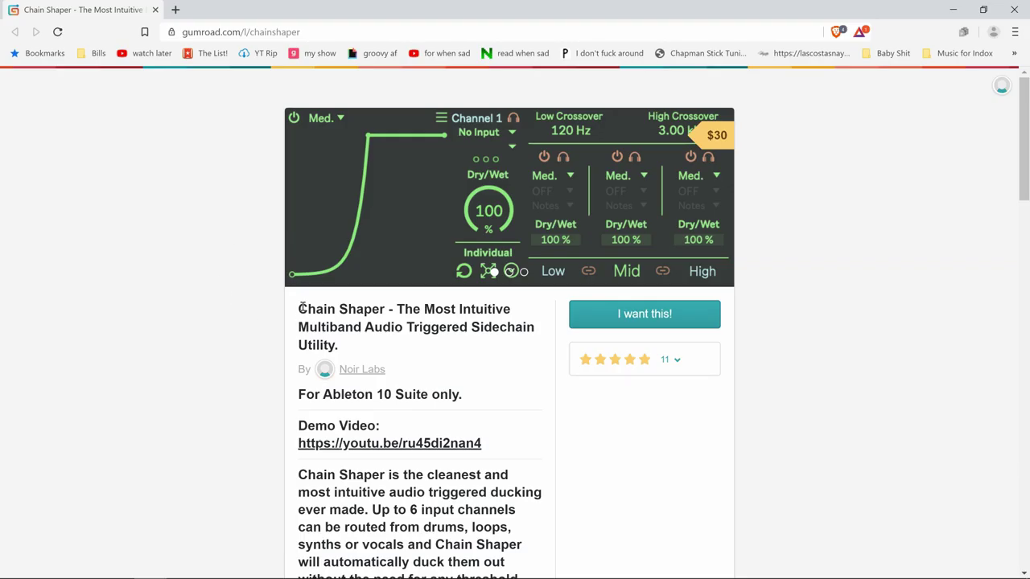
pyautogui.moveTo(299, 309); pyautogui.dragTo(386, 310)
pyautogui.click(188, 324)
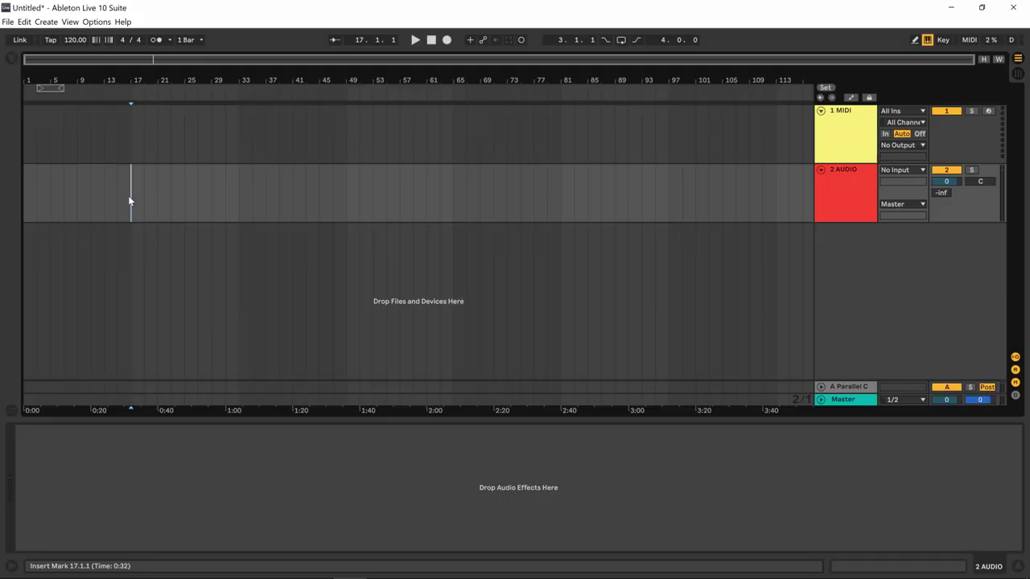
# Show the Live set in full screen and move the four-bar arrangement loop to start at bar 1
pyautogui.press('F11')
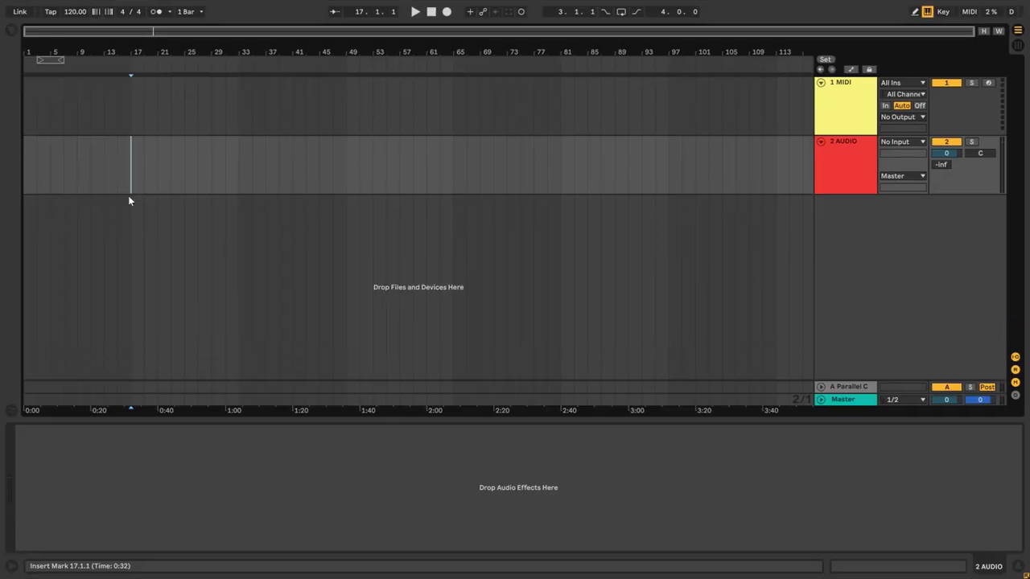
pyautogui.click(27, 112)
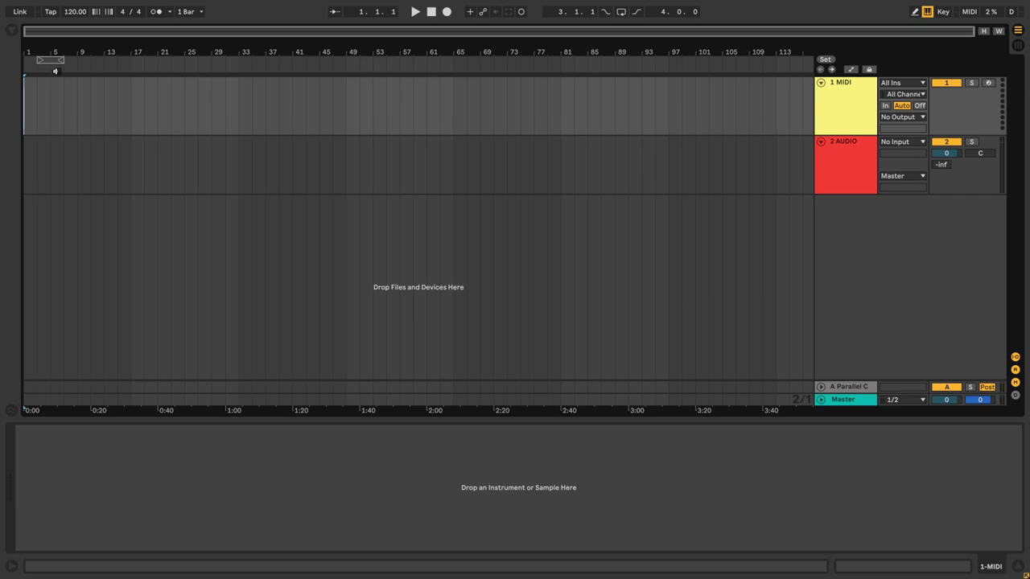
pyautogui.moveTo(56, 58); pyautogui.dragTo(43, 58)
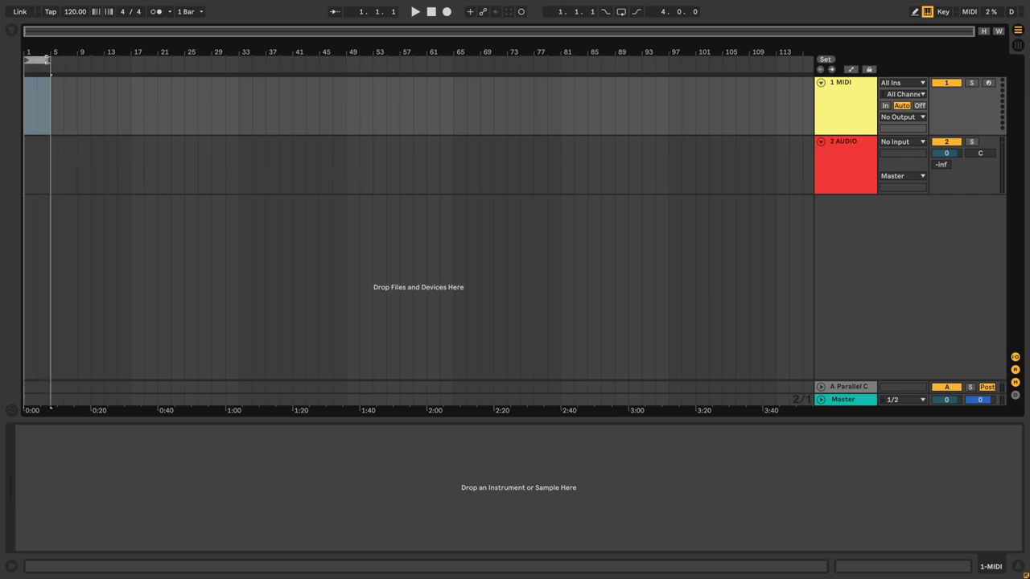
pyautogui.click(33, 100)
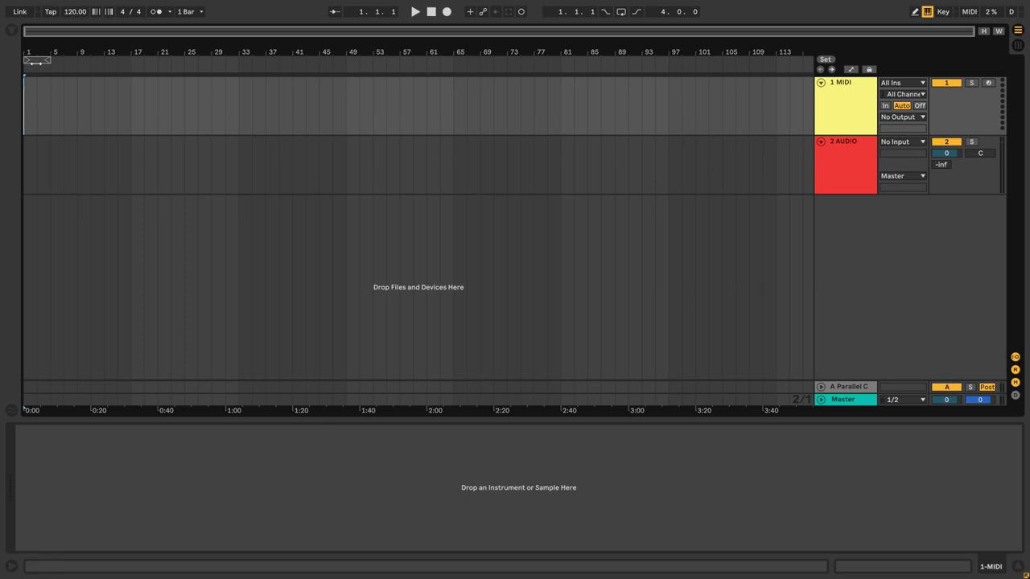
pyautogui.moveTo(33, 34); pyautogui.dragTo(33, 53)
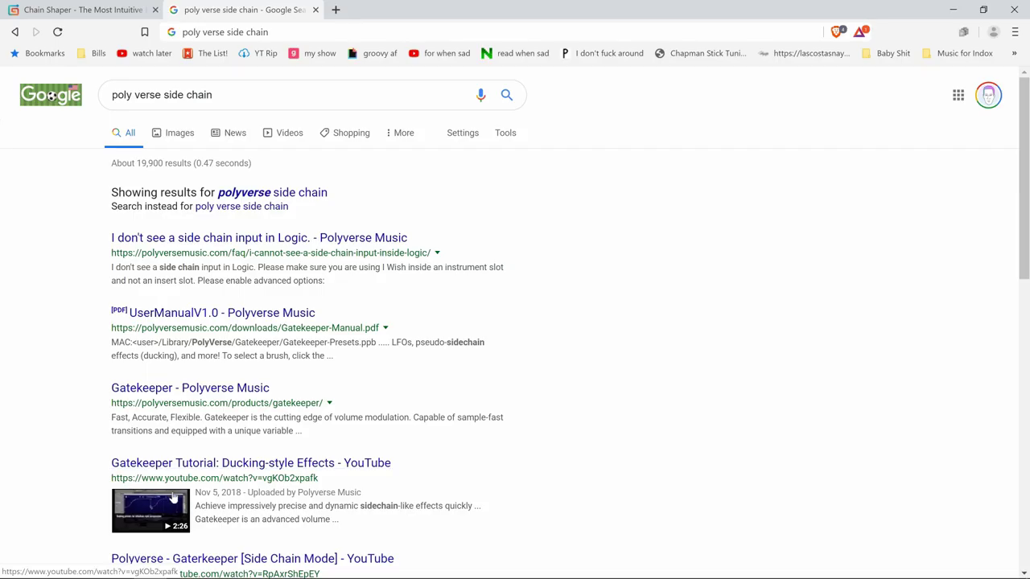
# Close the "poly verse side chain" search page and return to Ableton Live in full screen
pyautogui.hotkey('ctrl', 'w')
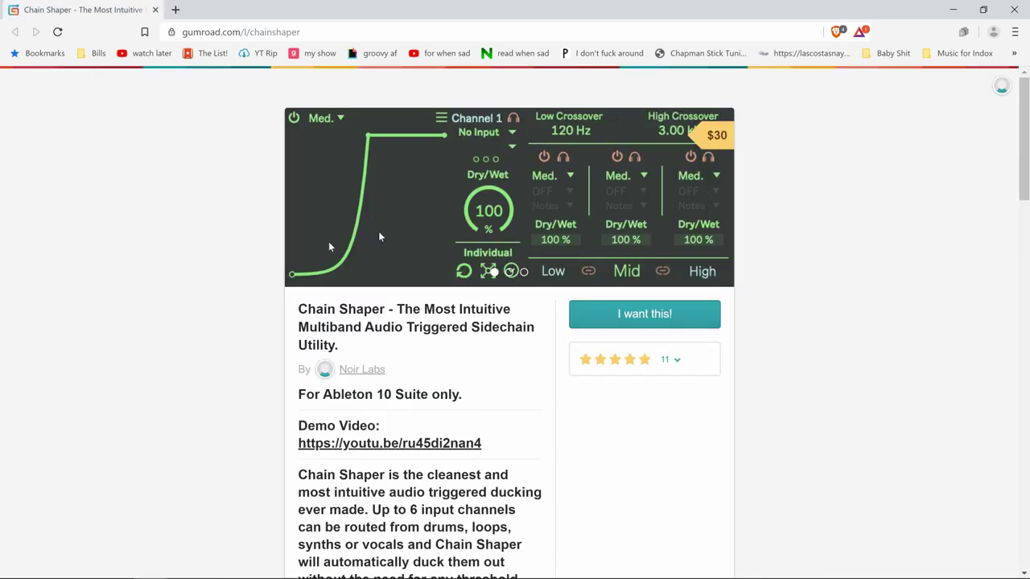
pyautogui.click(952, 9)
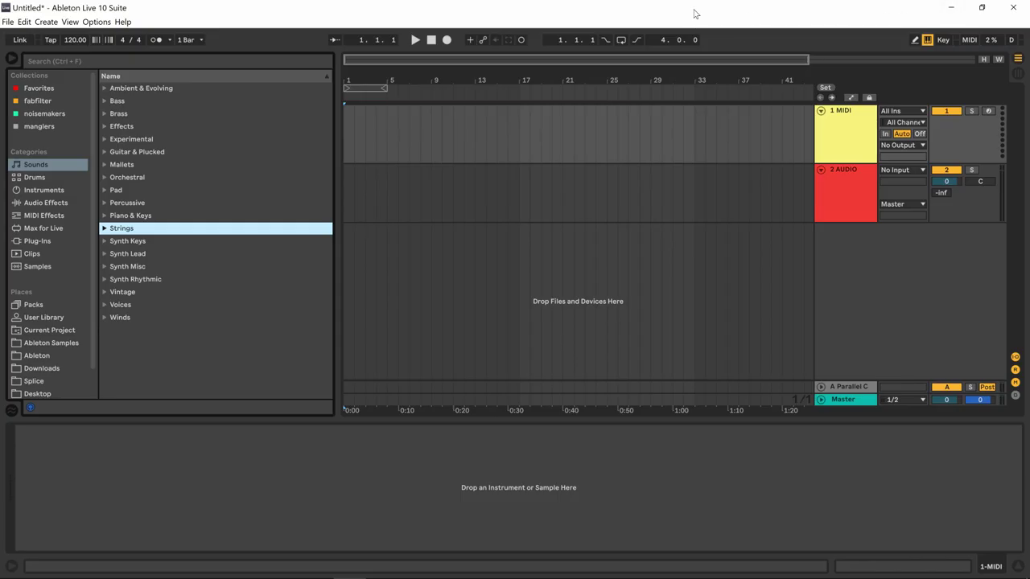
pyautogui.press('F11')
pyautogui.click(345, 159)
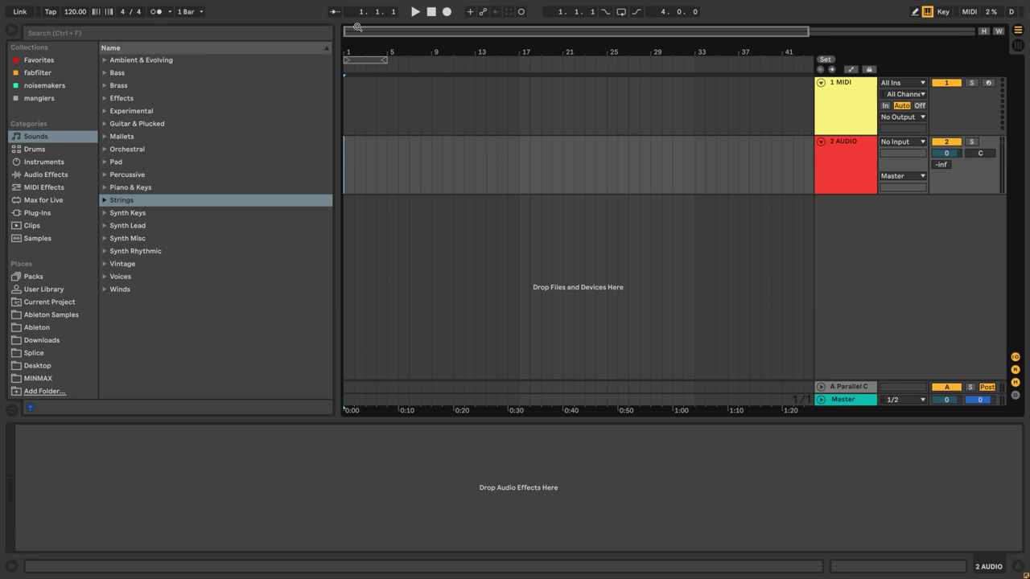
pyautogui.moveTo(358, 30); pyautogui.dragTo(357, 55)
pyautogui.click(346, 103)
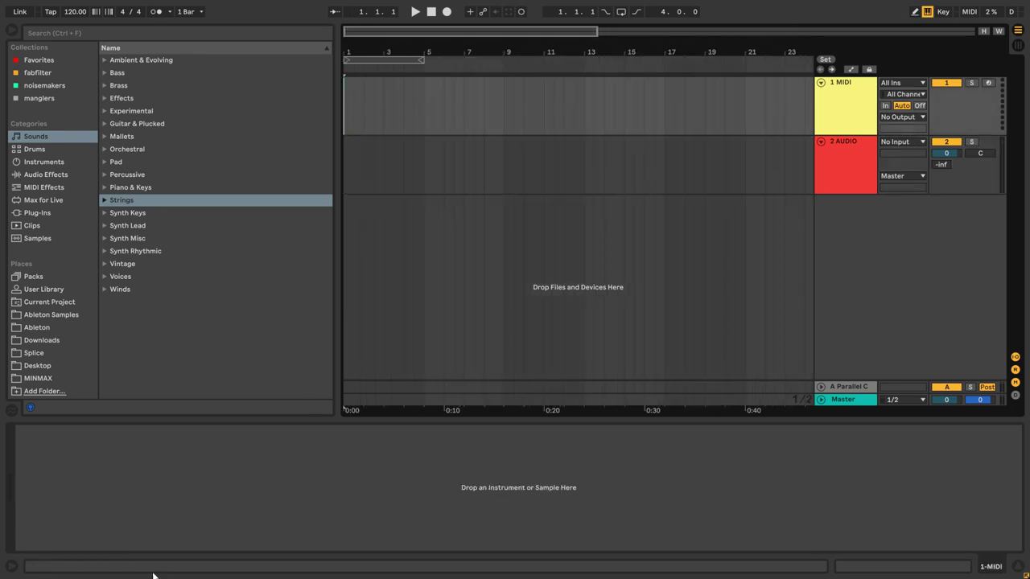
# Switch to the browser, look over the Polyverse Gatekeeper product page, close it and return to Ableton Live
pyautogui.press('F11')
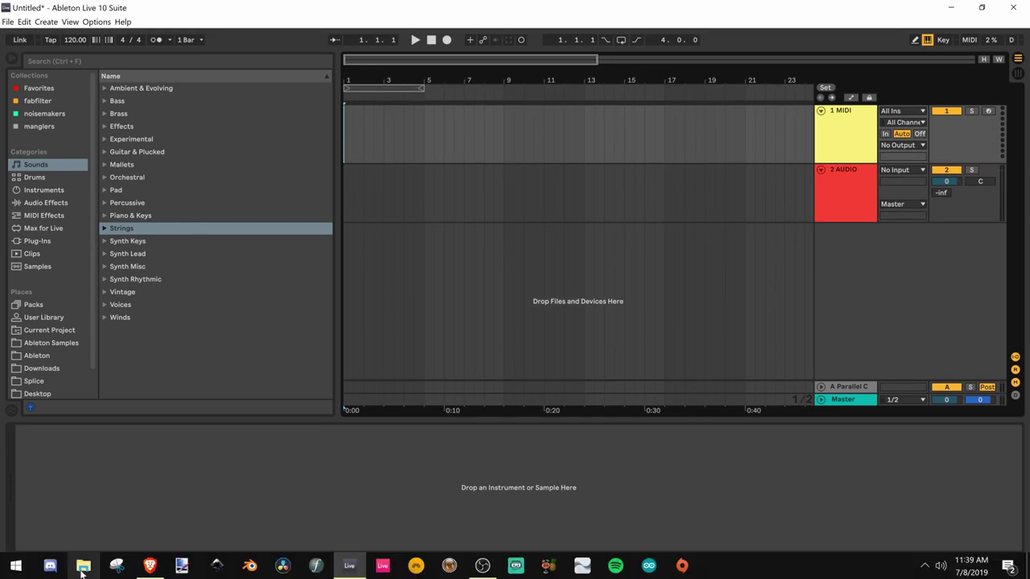
pyautogui.click(148, 566)
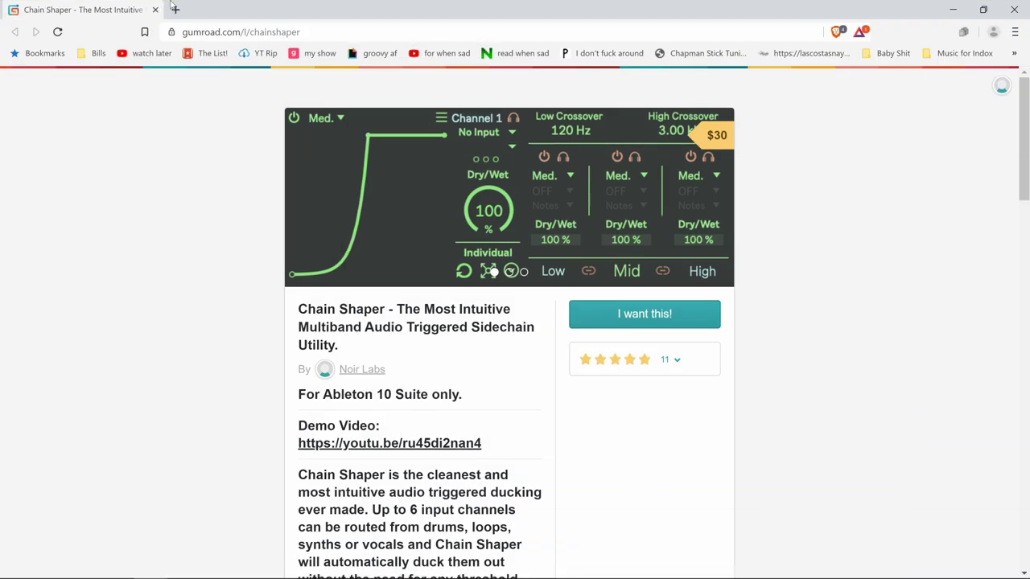
pyautogui.hotkey('ctrl', 'Tab')
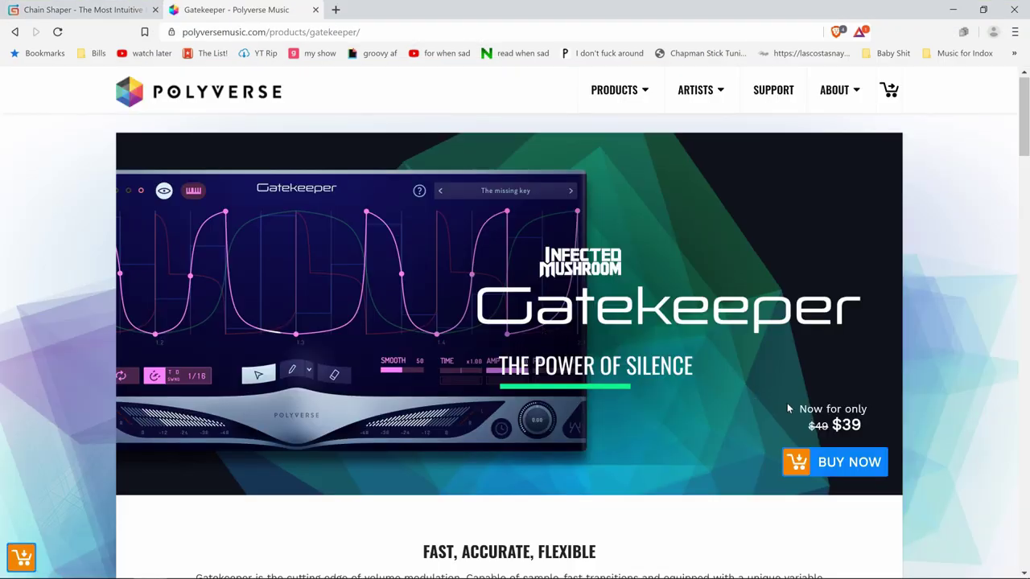
pyautogui.scroll(-7, 859, 315)
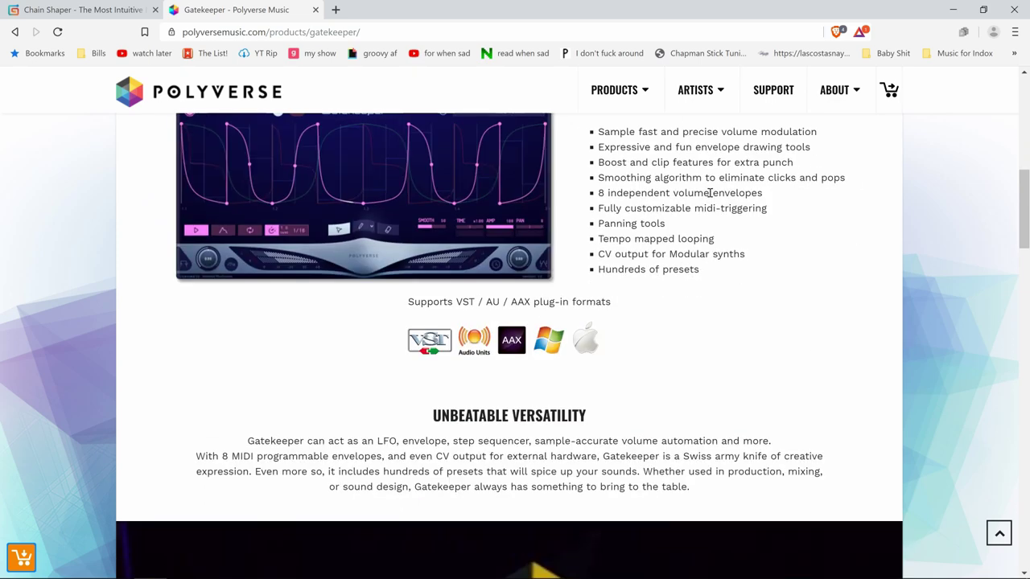
pyautogui.scroll(-6, 740, 239)
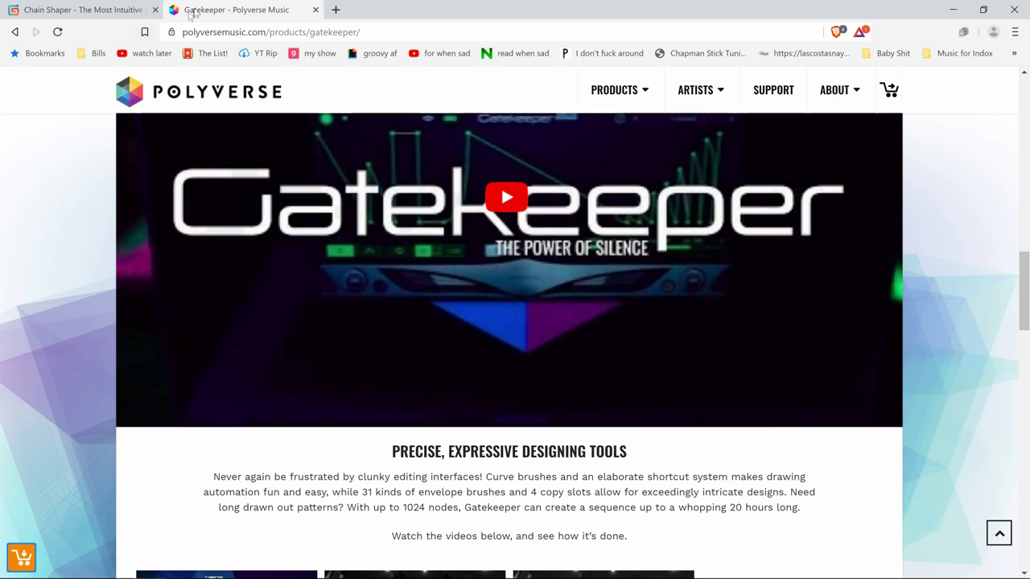
pyautogui.middleClick(215, 4)
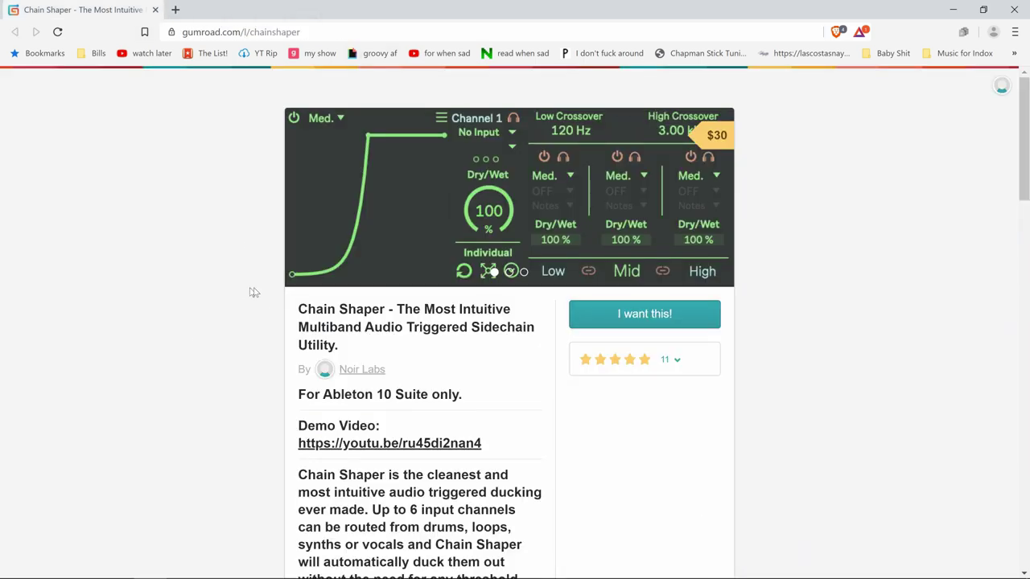
pyautogui.click(957, 10)
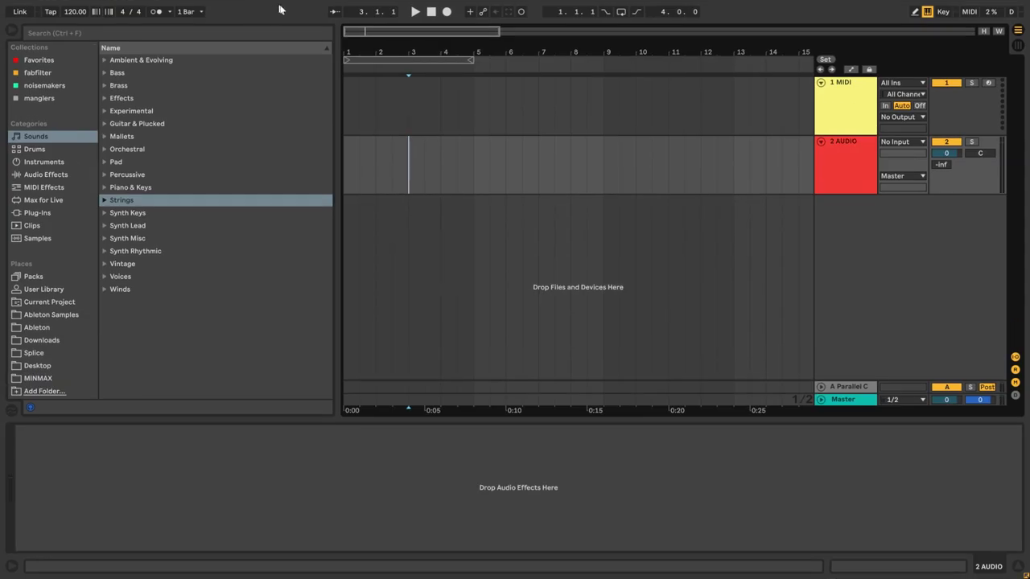
# Set the arrangement loop to the first eight bars and browse the Splice sample packs for a loop
pyautogui.click(344, 99)
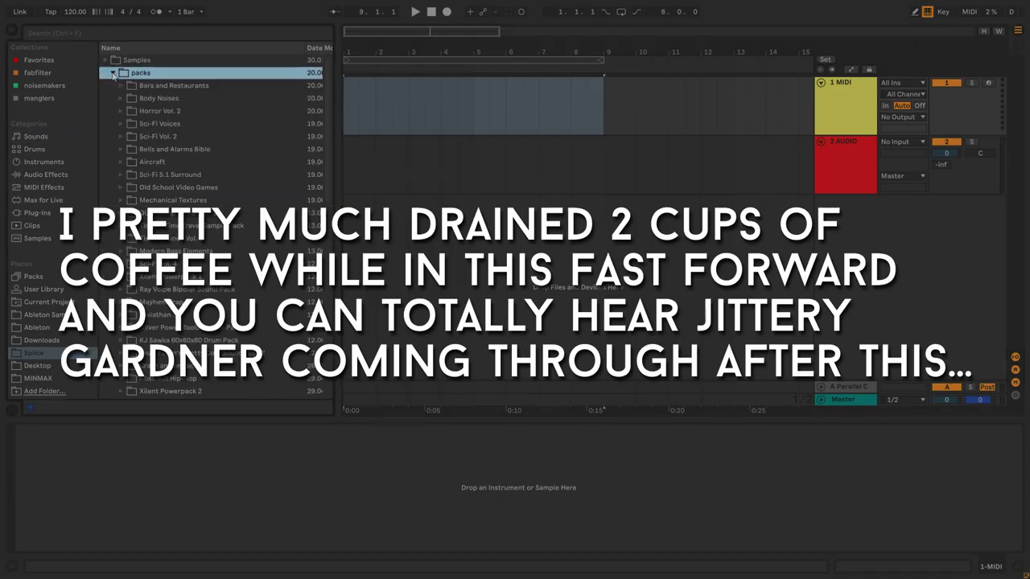
pyautogui.scroll(-3, 121, 120)
pyautogui.click(120, 130)
pyautogui.click(144, 156)
pyautogui.scroll(-1, 120, 167)
pyautogui.click(121, 130)
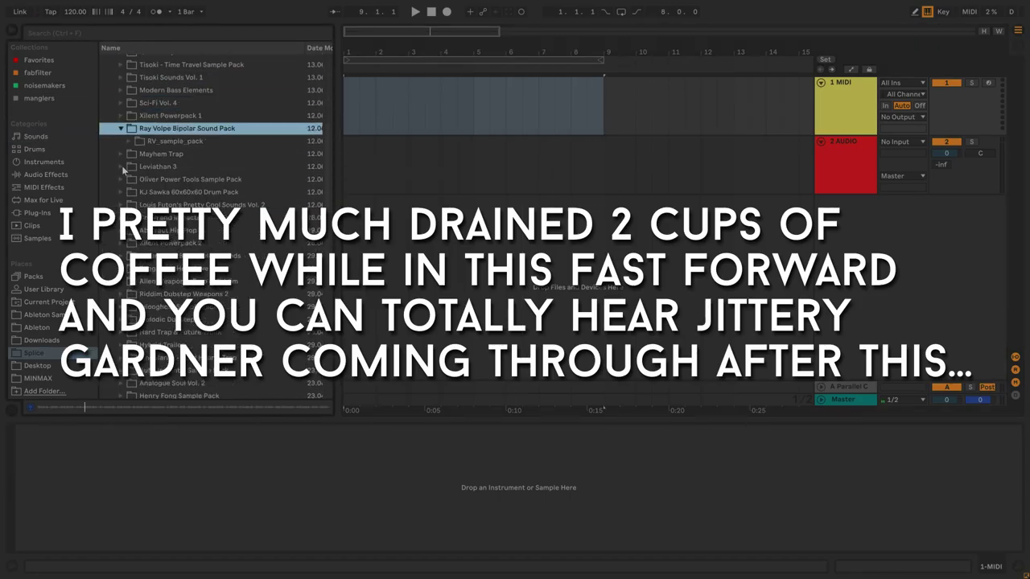
pyautogui.click(120, 156)
pyautogui.scroll(-1, 123, 153)
pyautogui.click(137, 127)
pyautogui.click(121, 100)
pyautogui.click(121, 87)
pyautogui.click(168, 175)
pyautogui.click(121, 87)
# Search the Splice samples for "loop", place WCT_120_synth_arp_droplets_Cm on the audio track and set its volume to -6.0
pyautogui.hotkey('ctrl', 'f')
pyautogui.write('loop')
pyautogui.click(137, 250)
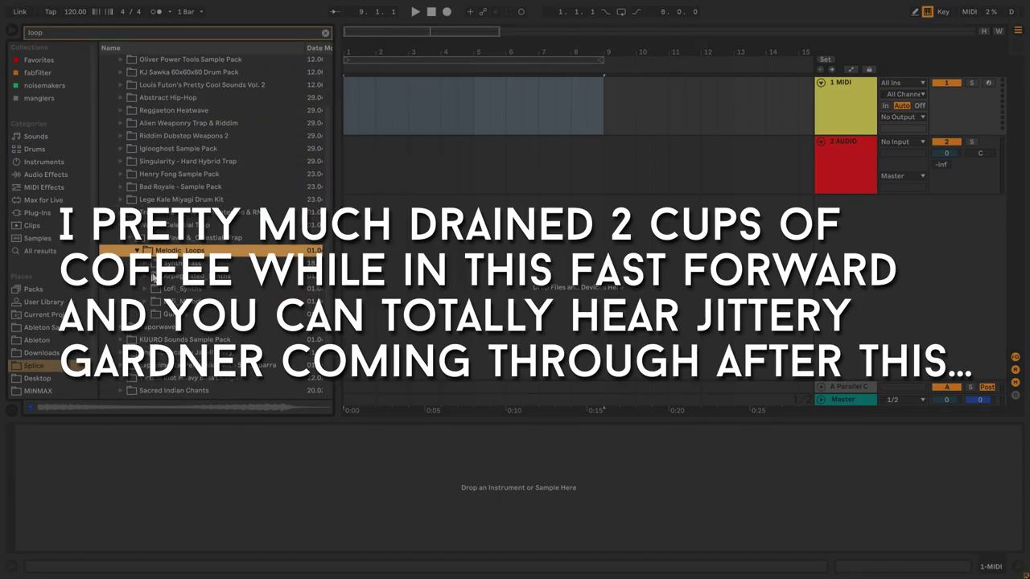
pyautogui.click(168, 288)
pyautogui.moveTo(168, 288); pyautogui.dragTo(349, 165)
pyautogui.press('space')
pyautogui.moveTo(946, 153); pyautogui.dragTo(946, 166)
# Insert two audio tracks below the MIDI track, search for "kick" and add the OS_MBE_Kick_5 sample
pyautogui.click(844, 120)
pyautogui.hotkey('ctrl', 't')
pyautogui.hotkey('ctrl', 't')
pyautogui.hotkey('ctrl', 'f')
pyautogui.write('kick')
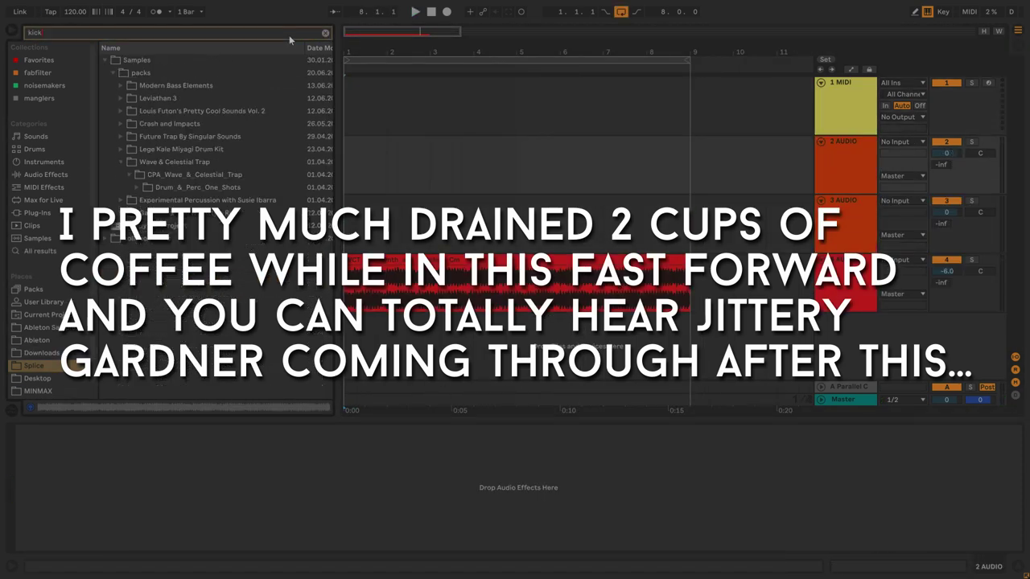
pyautogui.moveTo(201, 137)
pyautogui.mouseDown()
pyautogui.moveTo(347, 165)
pyautogui.moveTo(393, 221)
pyautogui.mouseUp()
# Search for "snare", add OS_MBE_Snare_4.wav to the second drum track and duplicate the drum hits across the eight bars
pyautogui.hotkey('ctrl', 'f')
pyautogui.write('snare')
pyautogui.press('space')
pyautogui.hotkey('ctrl', 'd')
pyautogui.hotkey('ctrl', 'd')
pyautogui.hotkey('ctrl', 'd')
# Colour the drum tracks red and the synth loop track cyan, and group the two drum tracks as Drums
pyautogui.rightClick(855, 222)
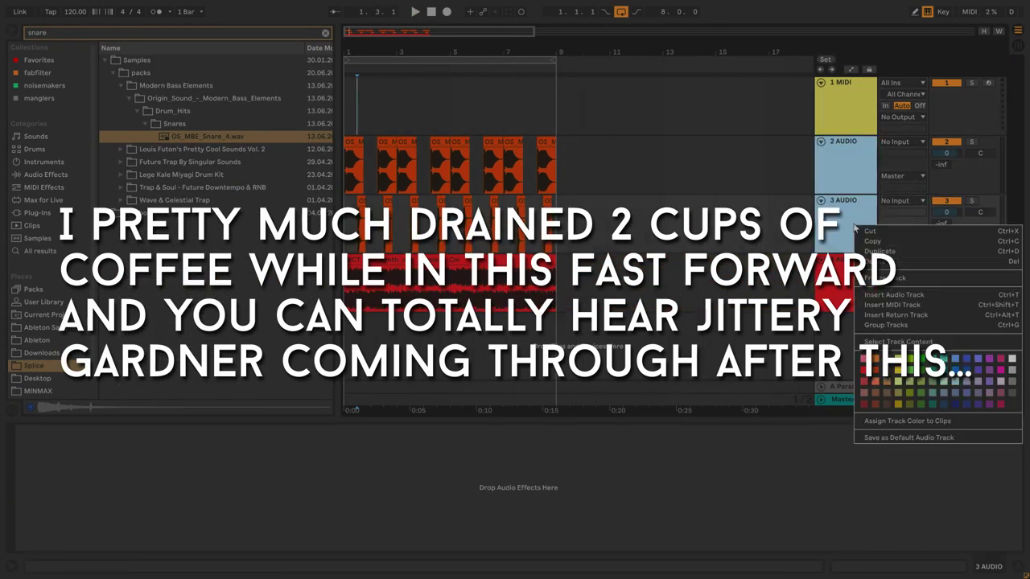
pyautogui.click(863, 362)
pyautogui.rightClick(844, 282)
pyautogui.hotkey('ctrl', 'g')
# Add the Drum Buss audio effect to the Drums group and play the loop
pyautogui.click(46, 174)
pyautogui.scroll(-3, 209, 241)
pyautogui.doubleClick(140, 132)
pyautogui.press('space')
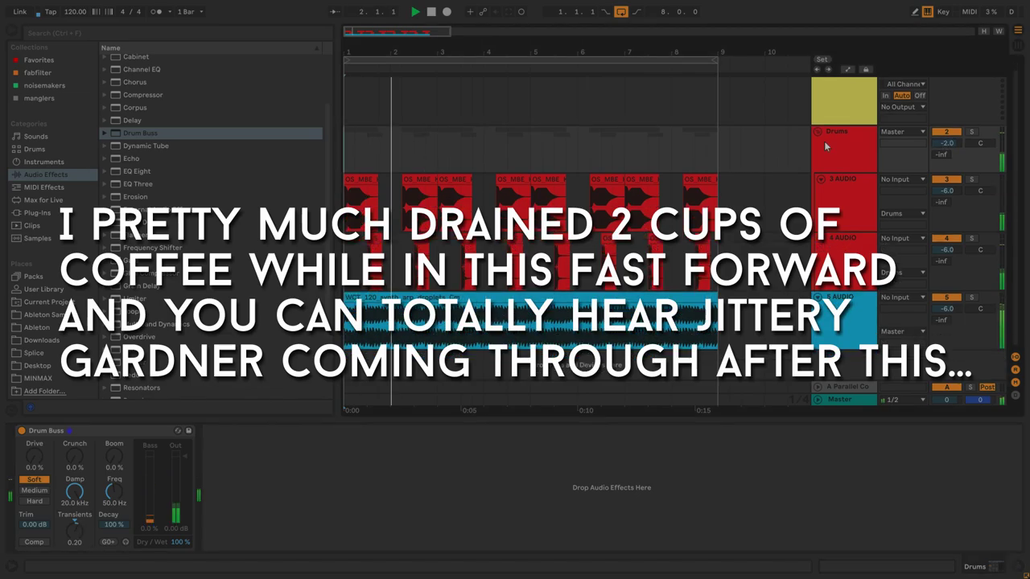
pyautogui.press('space')
# Set the snare track's volume to -8.0 and hide the detail view
pyautogui.moveTo(438, 207); pyautogui.dragTo(531, 207)
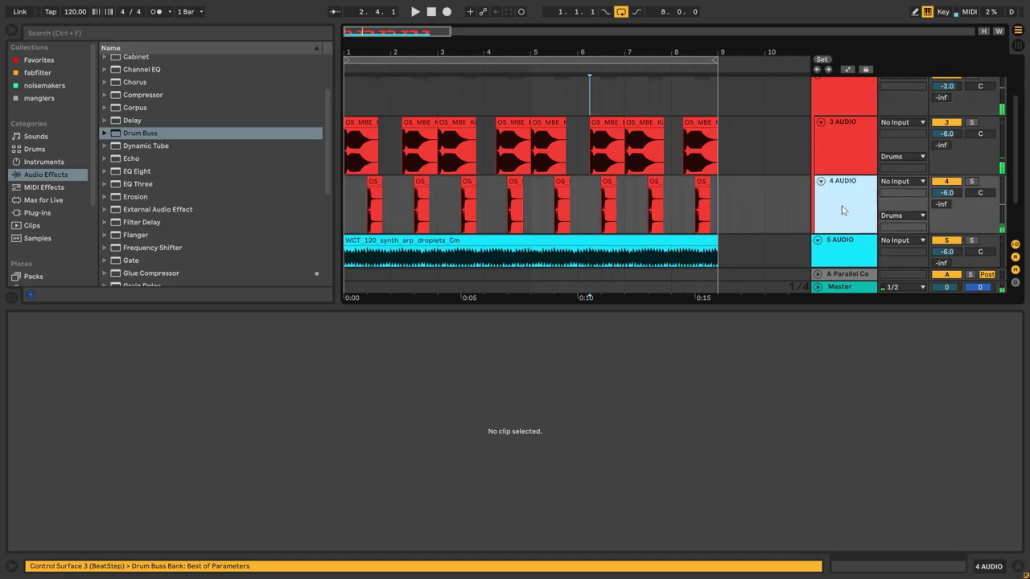
pyautogui.click(948, 193)
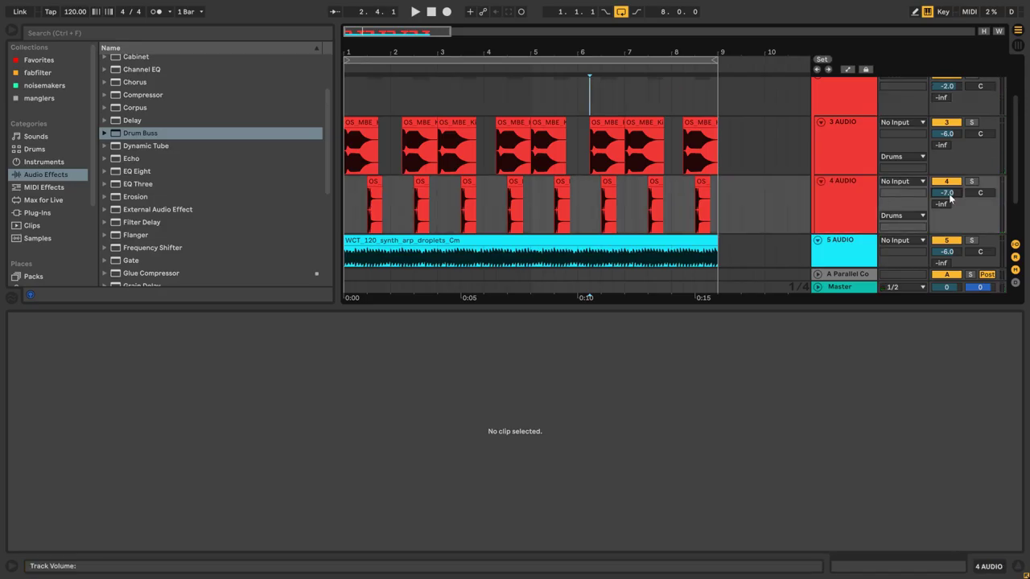
pyautogui.click(1017, 566)
pyautogui.click(466, 155)
pyautogui.moveTo(393, 53); pyautogui.dragTo(380, 108)
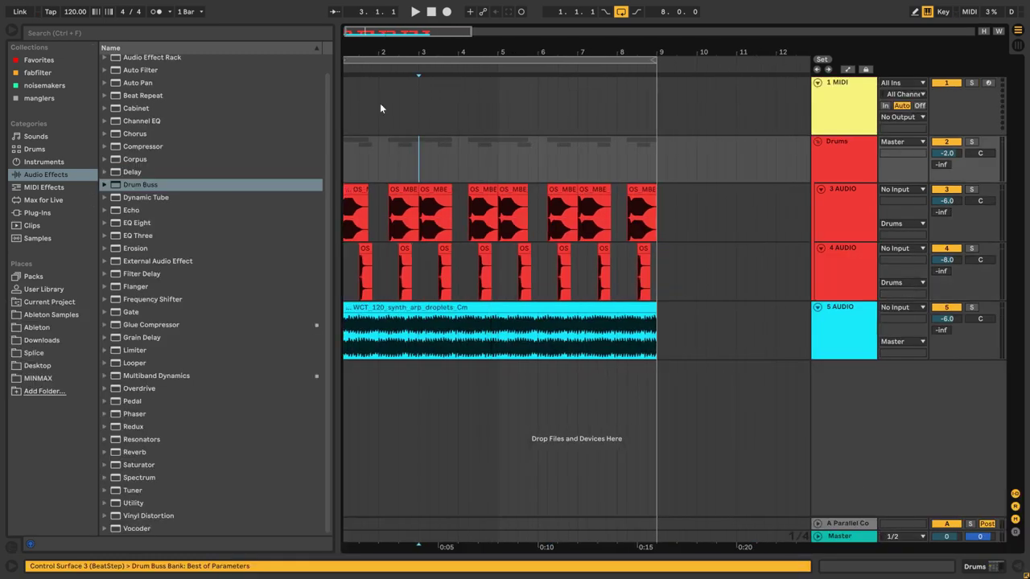
# Show the synth loop track's device chain and add the Spectrum audio effect to it
pyautogui.click(838, 338)
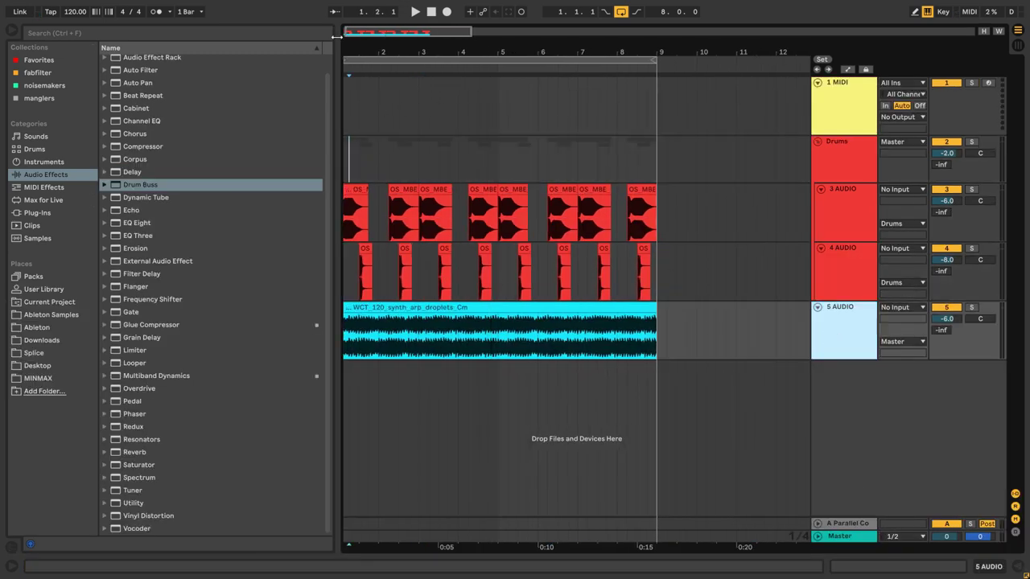
pyautogui.moveTo(353, 34); pyautogui.dragTo(523, 148)
pyautogui.click(841, 315)
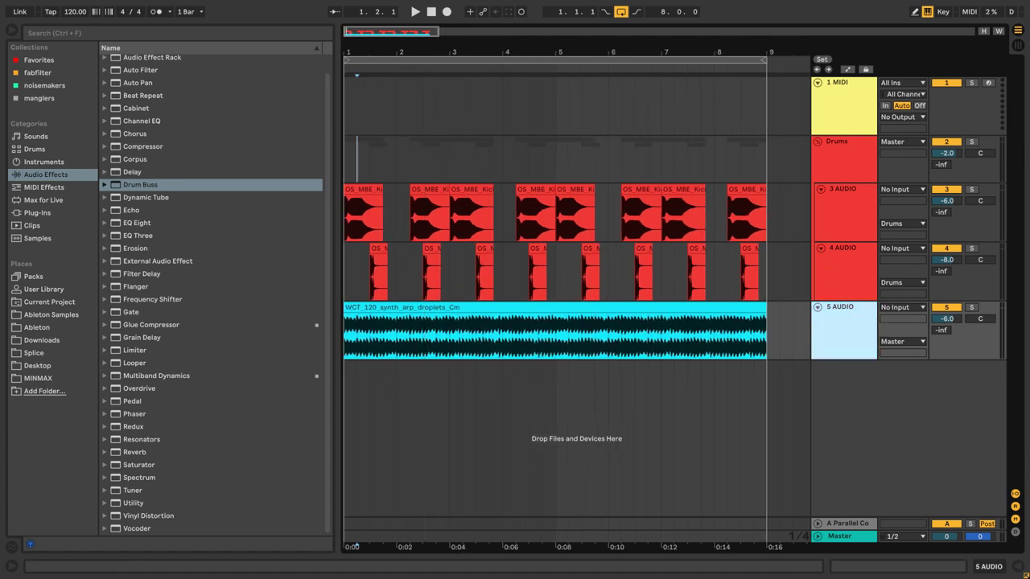
pyautogui.click(990, 568)
pyautogui.scroll(-4, 218, 194)
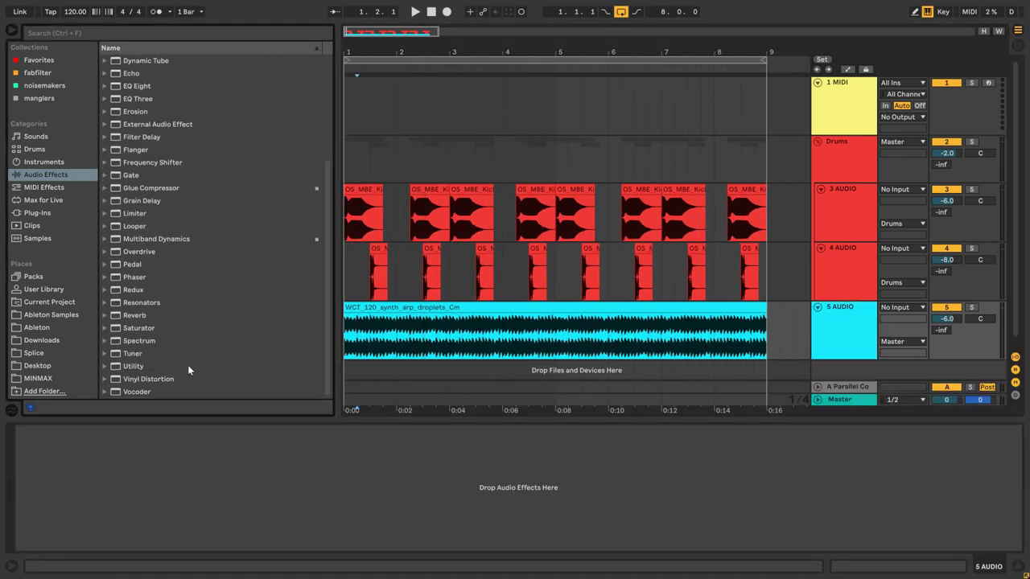
pyautogui.doubleClick(187, 340)
# Play the loop, examine the synth's frequency content in the enlarged Spectrum display, and close that display
pyautogui.press('space')
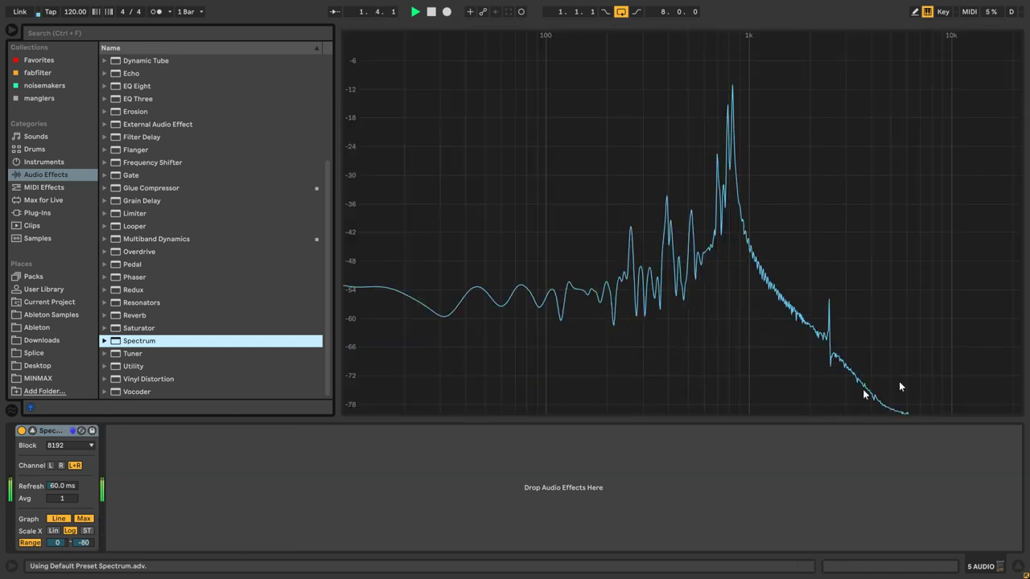
pyautogui.click(269, 430)
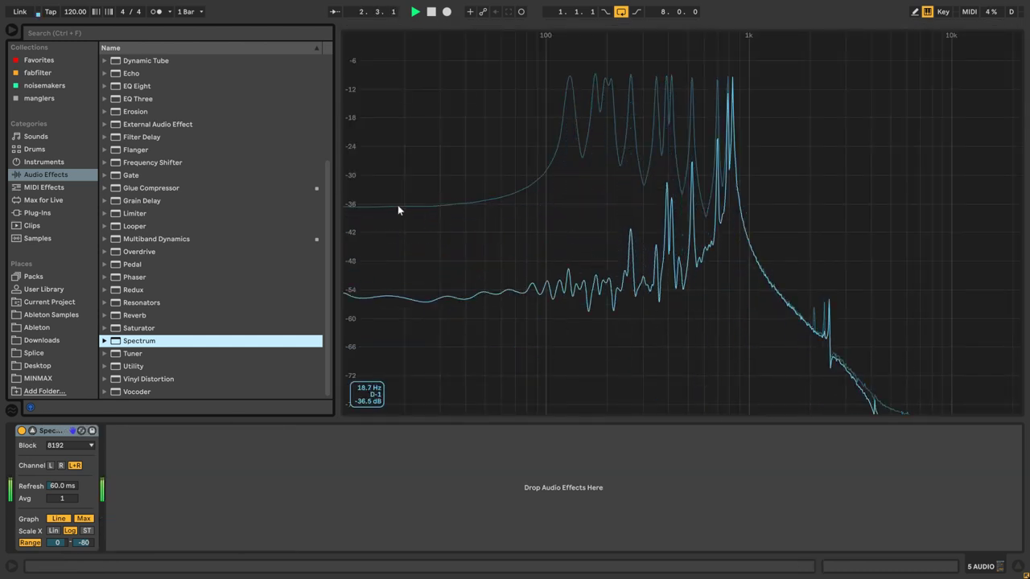
pyautogui.press('space')
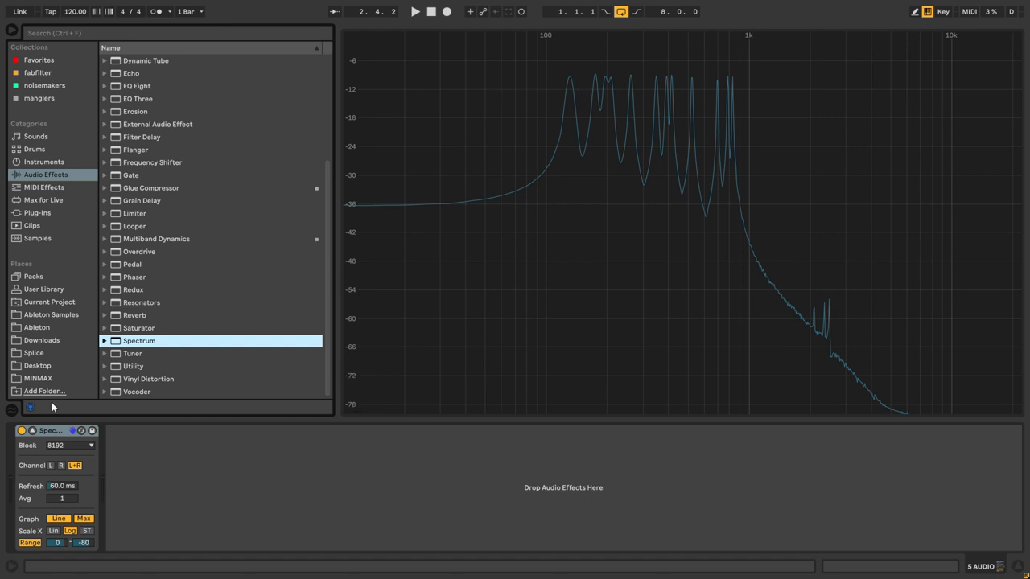
pyautogui.click(32, 431)
# Select the first kick clip and its track
pyautogui.click(351, 189)
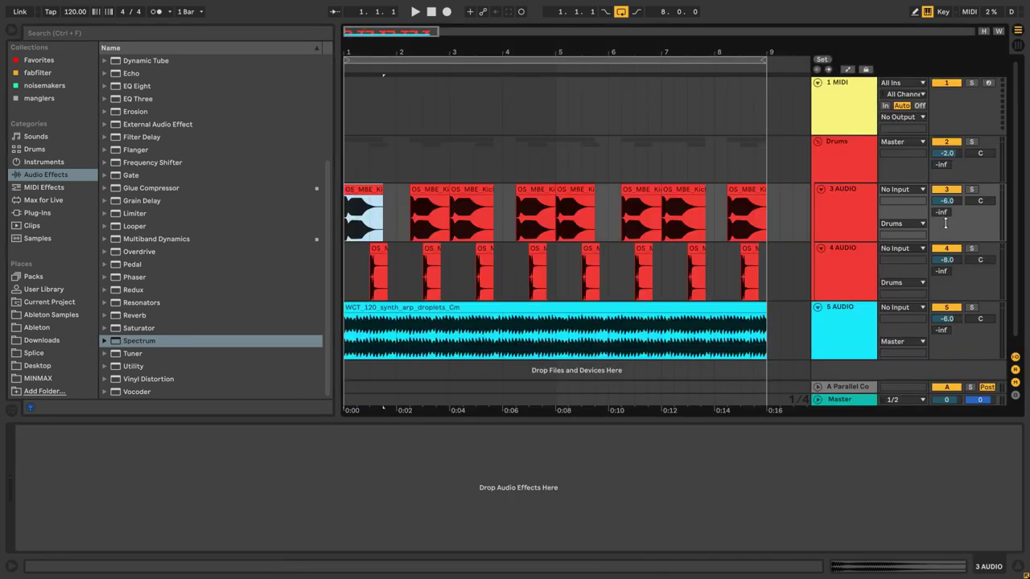
pyautogui.click(841, 201)
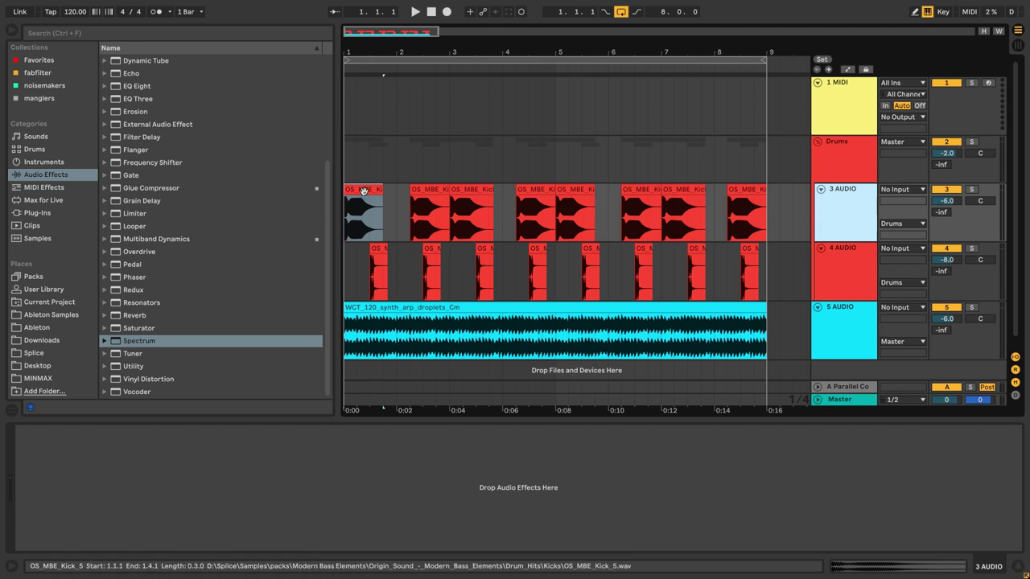
pyautogui.scroll(-1, 368, 207)
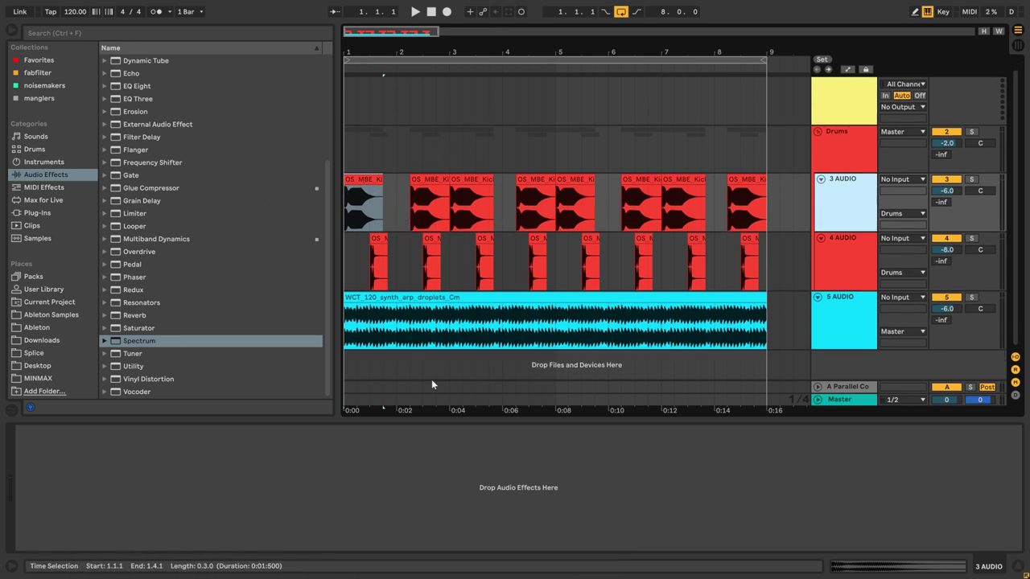
# Add the Spectrum audio effect to the snare track and play the loop to examine the snare's frequency content in the enlarged display
pyautogui.click(378, 261)
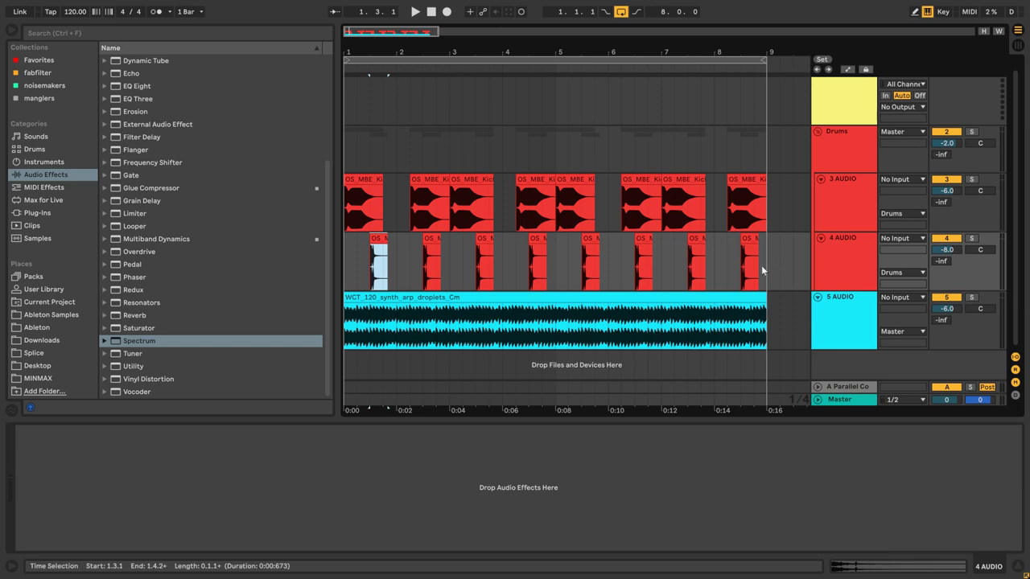
pyautogui.click(142, 341)
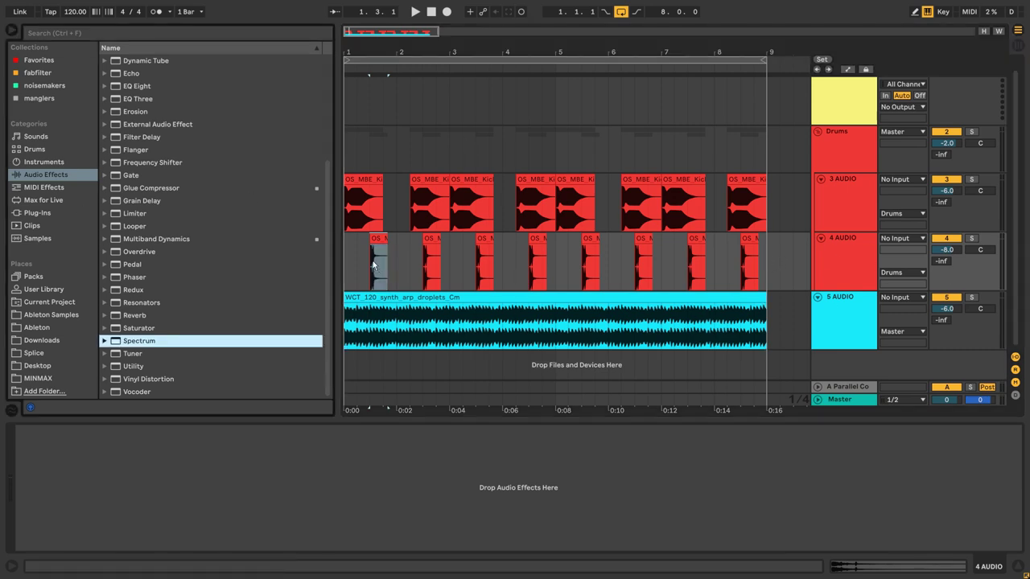
pyautogui.moveTo(143, 341); pyautogui.dragTo(372, 266)
pyautogui.press('space')
pyautogui.click(33, 431)
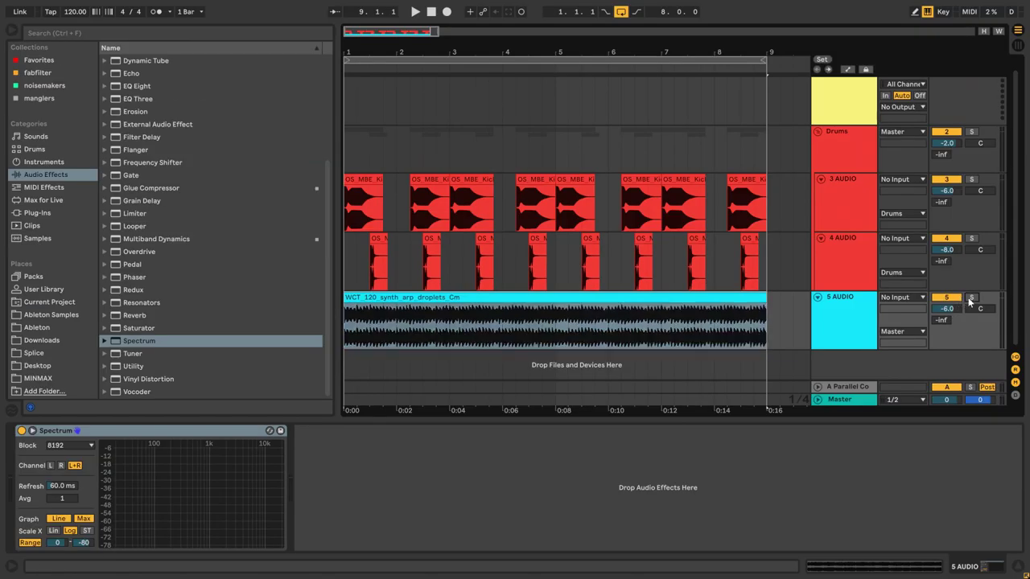
# Solo the synth loop track, play it to examine its frequency content in the enlarged Spectrum display, and close that display
pyautogui.click(971, 298)
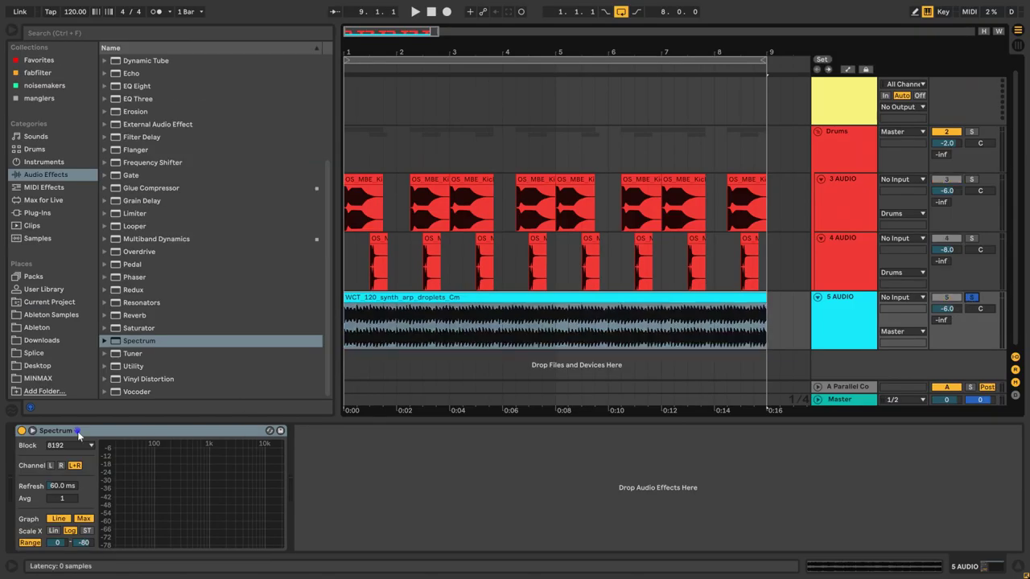
pyautogui.press('space')
pyautogui.click(32, 431)
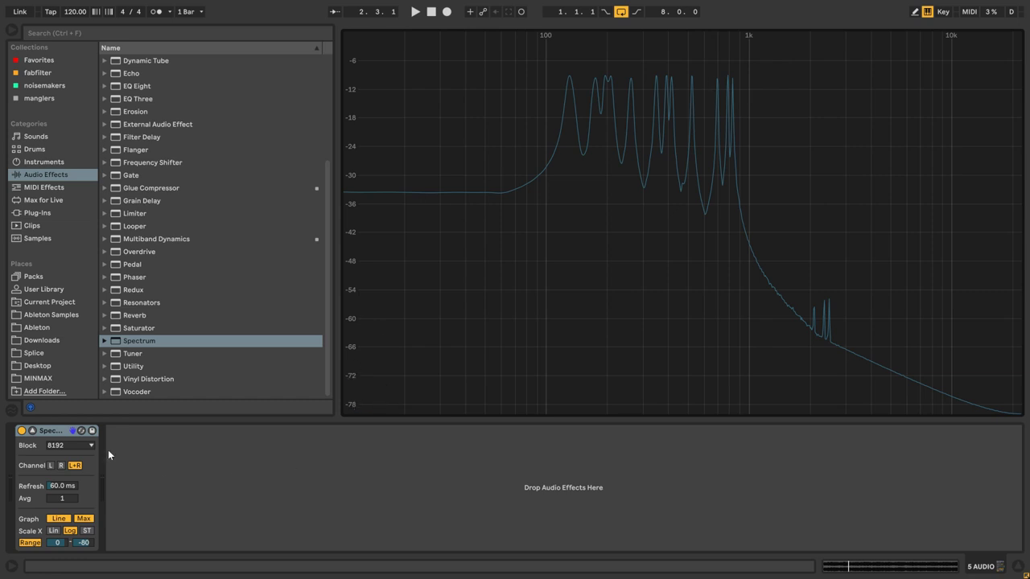
pyautogui.click(32, 431)
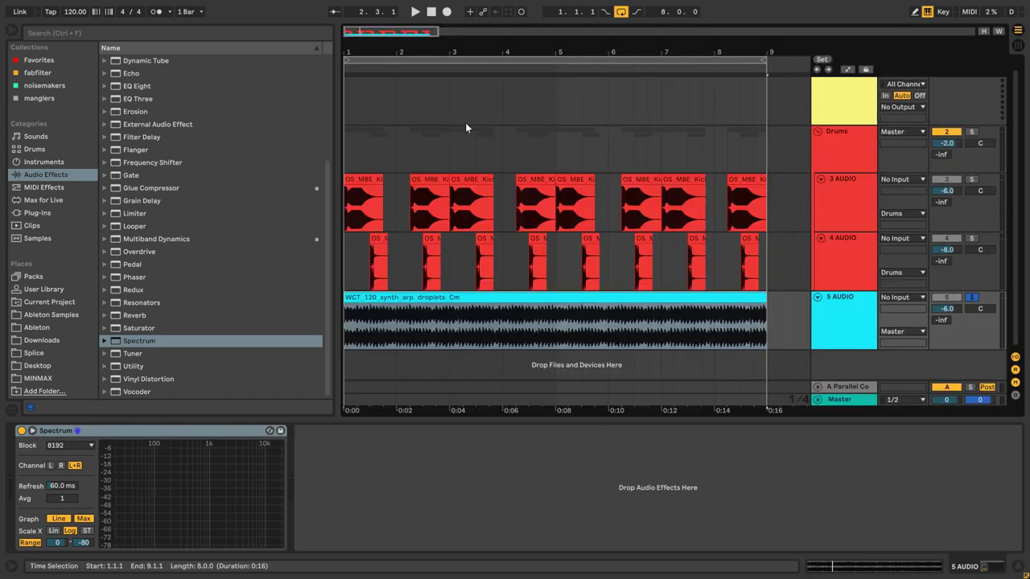
# Rename the kick, snare and synth loop tracks Kick, Snrrrr and Melodic Shid
pyautogui.moveTo(367, 31); pyautogui.dragTo(391, 31)
pyautogui.click(351, 137)
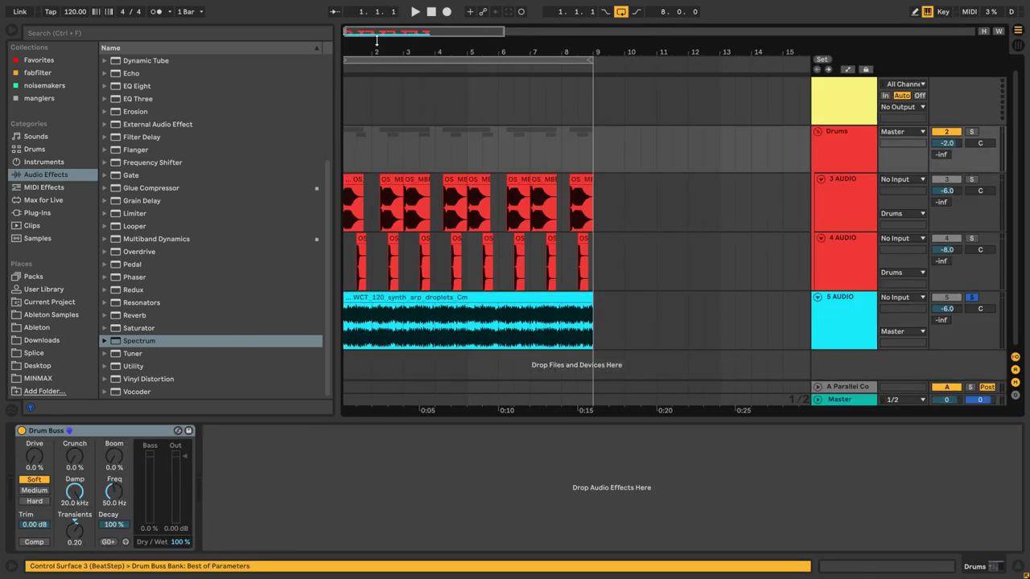
pyautogui.hscroll(-1, 362, 72)
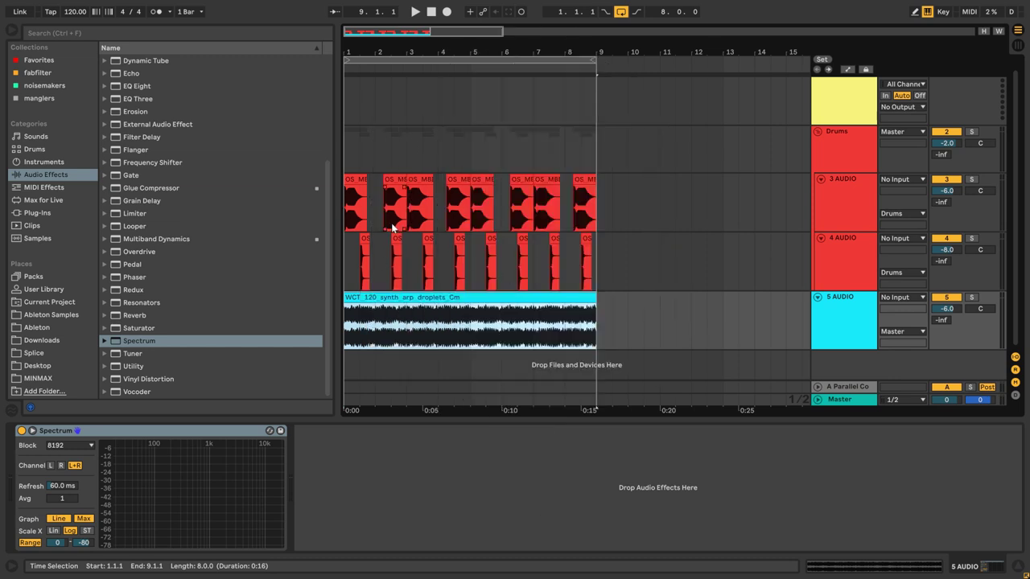
pyautogui.click(357, 139)
pyautogui.scroll(2, 348, 150)
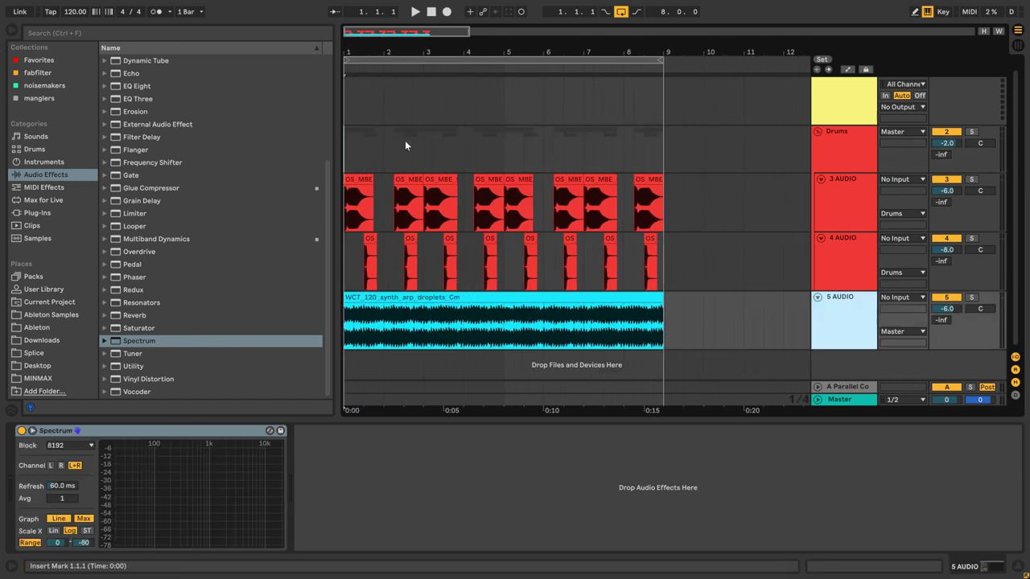
pyautogui.hotkey('ctrl', 'r')
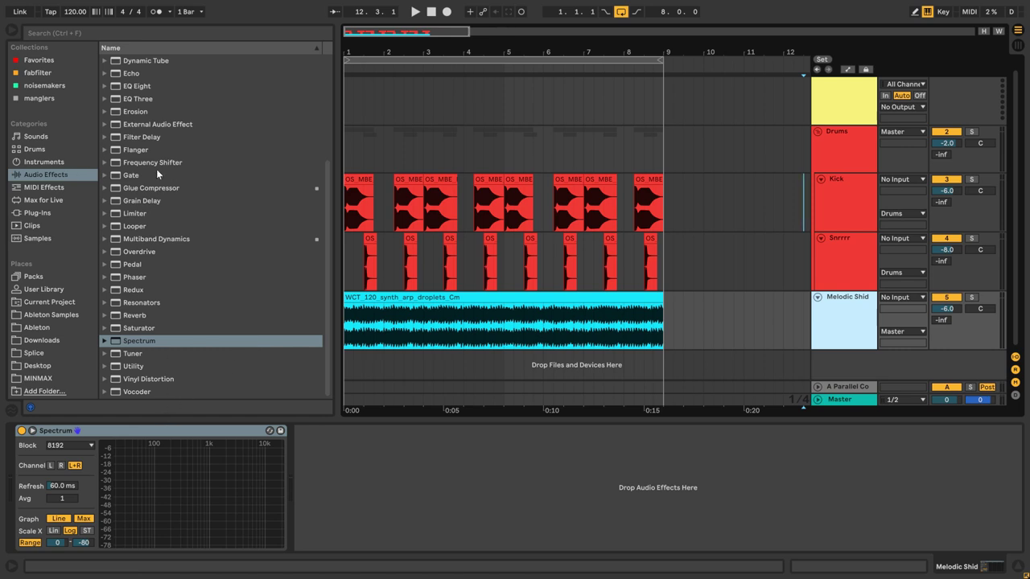
# Add a Compressor to the Melodic Shid track after Spectrum and load its Volume Shaping Sidechain preset
pyautogui.scroll(5, 155, 202)
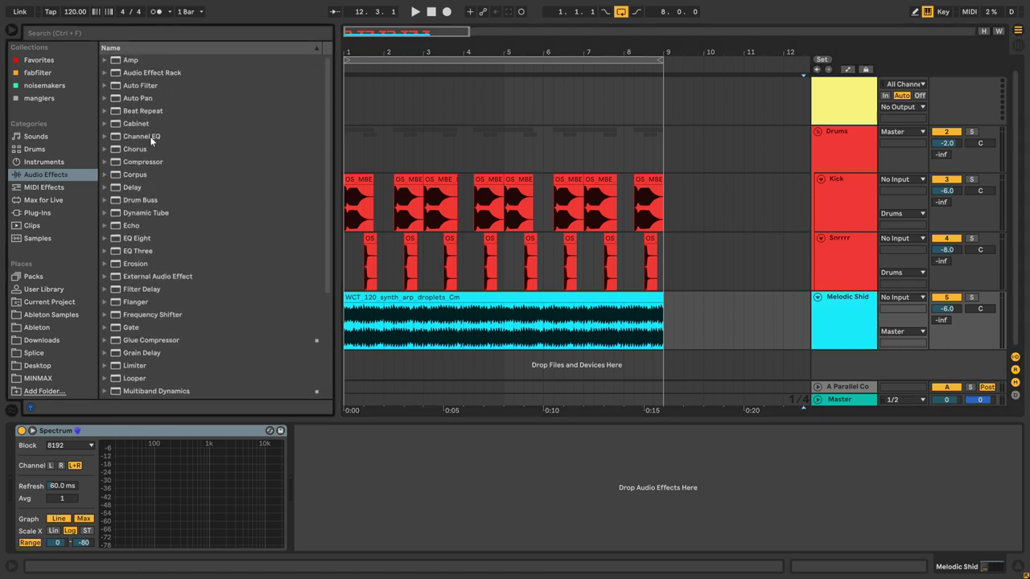
pyautogui.moveTo(143, 160); pyautogui.dragTo(389, 417)
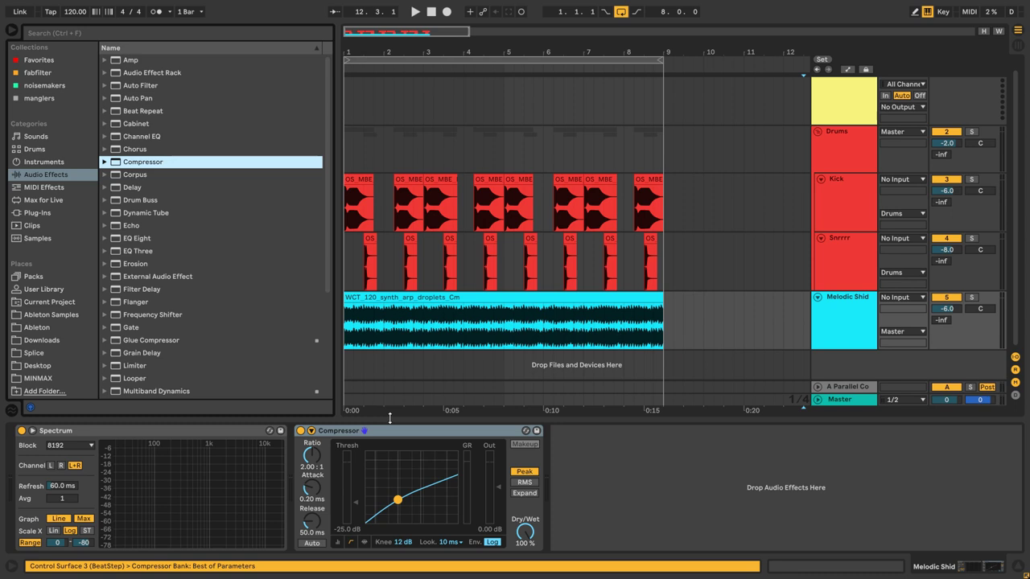
pyautogui.click(525, 431)
pyautogui.scroll(-5, 165, 241)
pyautogui.click(169, 257)
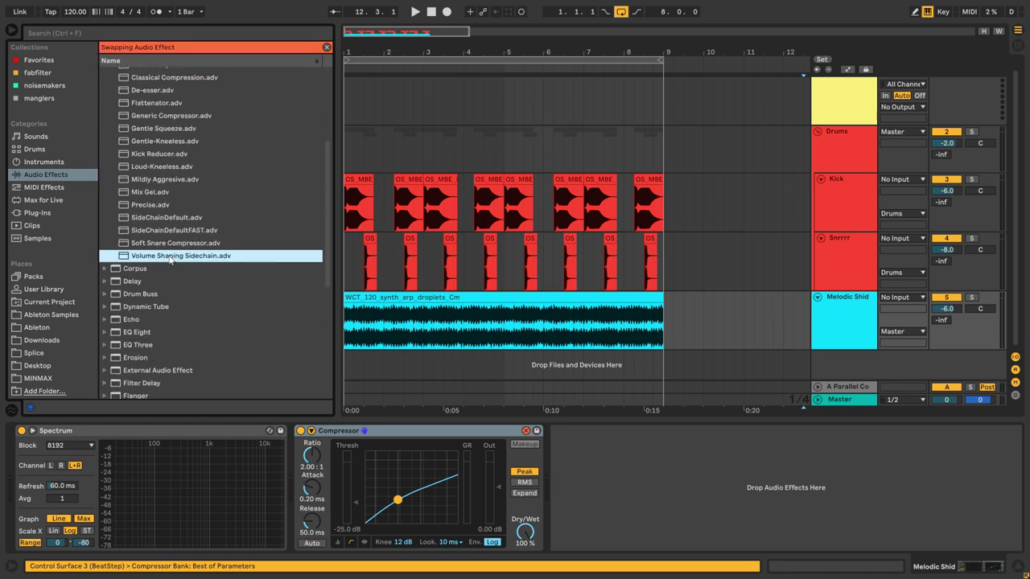
pyautogui.doubleClick(169, 258)
pyautogui.scroll(3, 199, 218)
pyautogui.click(105, 121)
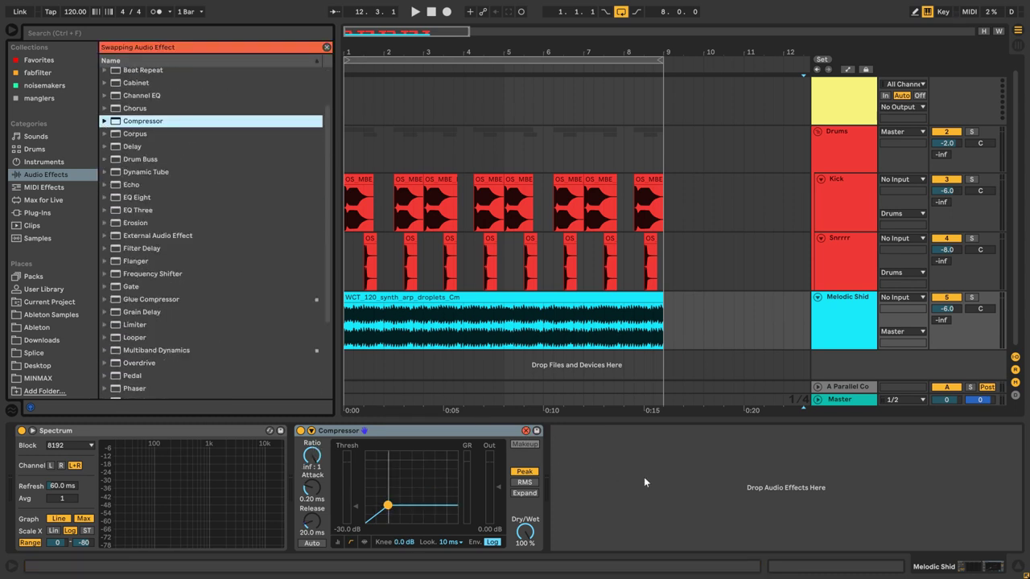
pyautogui.click(525, 431)
pyautogui.click(525, 431)
pyautogui.click(525, 431)
pyautogui.click(423, 431)
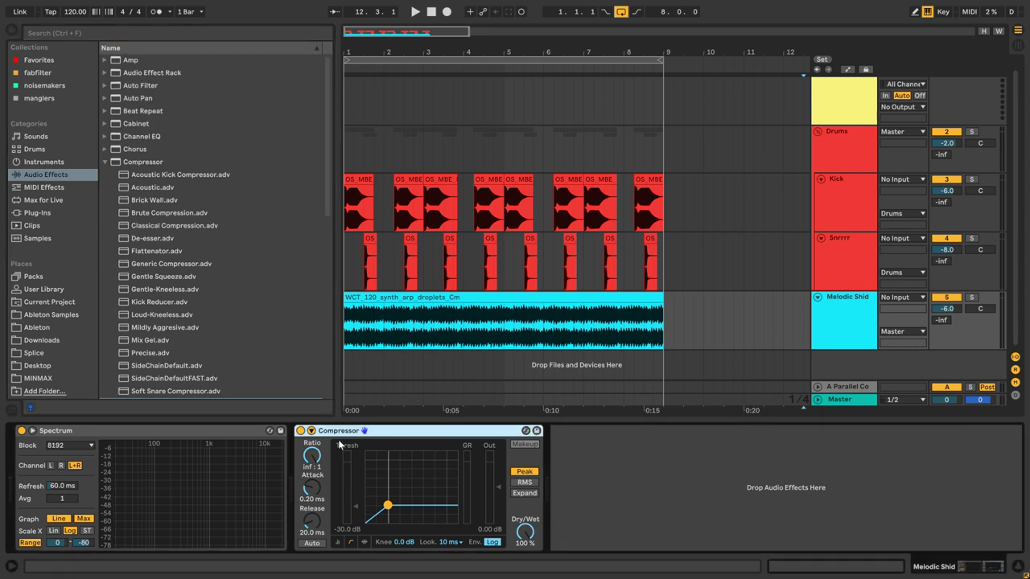
# Show the Compressor's sidechain settings and choose the Kick track as the sidechain audio source
pyautogui.click(311, 430)
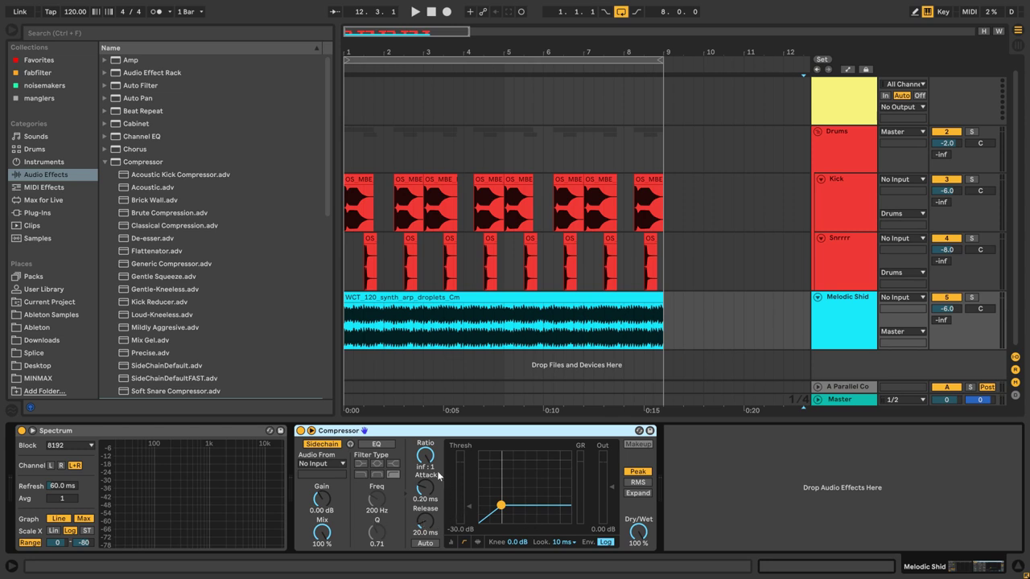
pyautogui.click(343, 465)
pyautogui.click(343, 465)
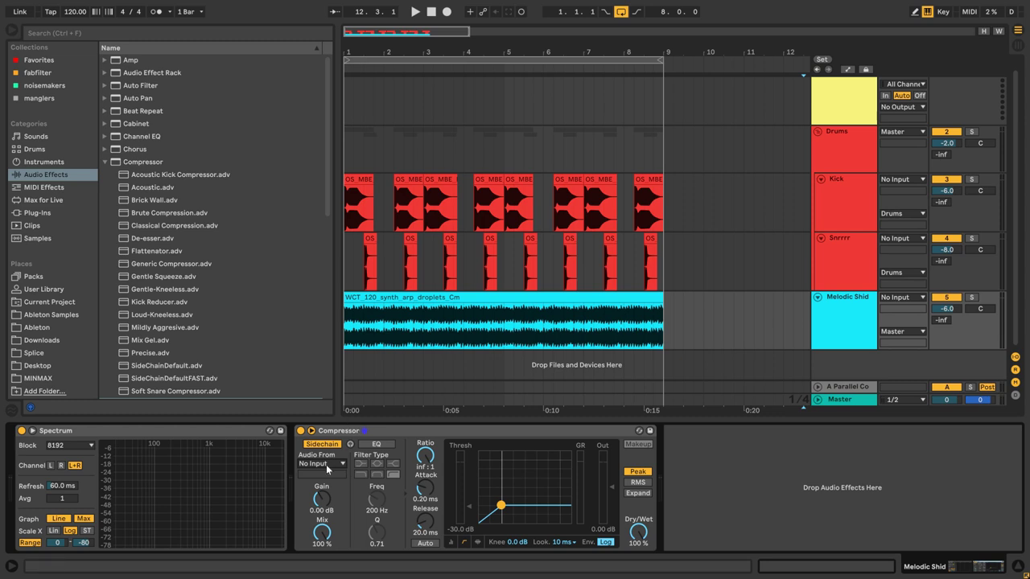
pyautogui.click(324, 464)
pyautogui.click(322, 485)
pyautogui.click(324, 474)
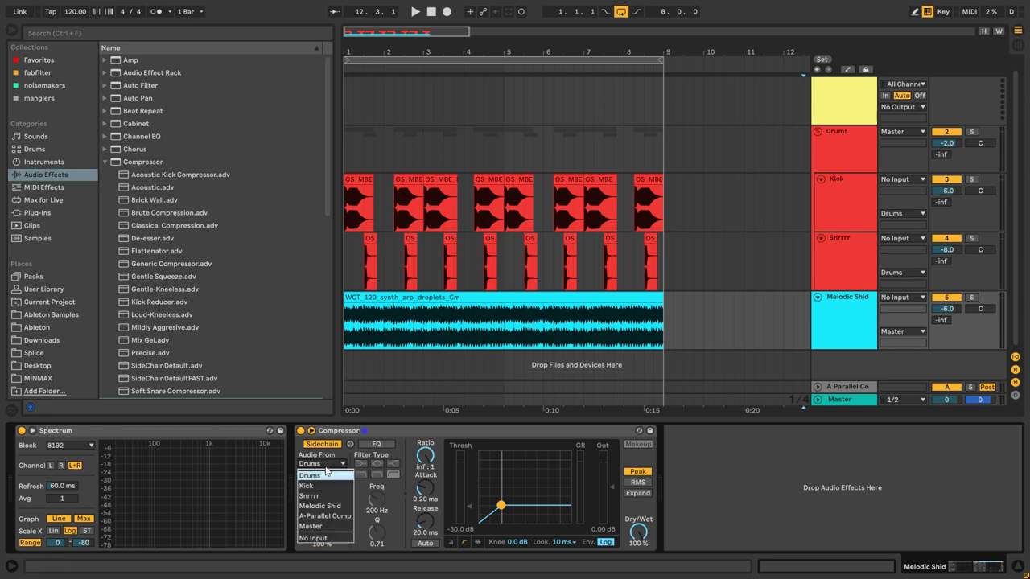
pyautogui.click(325, 483)
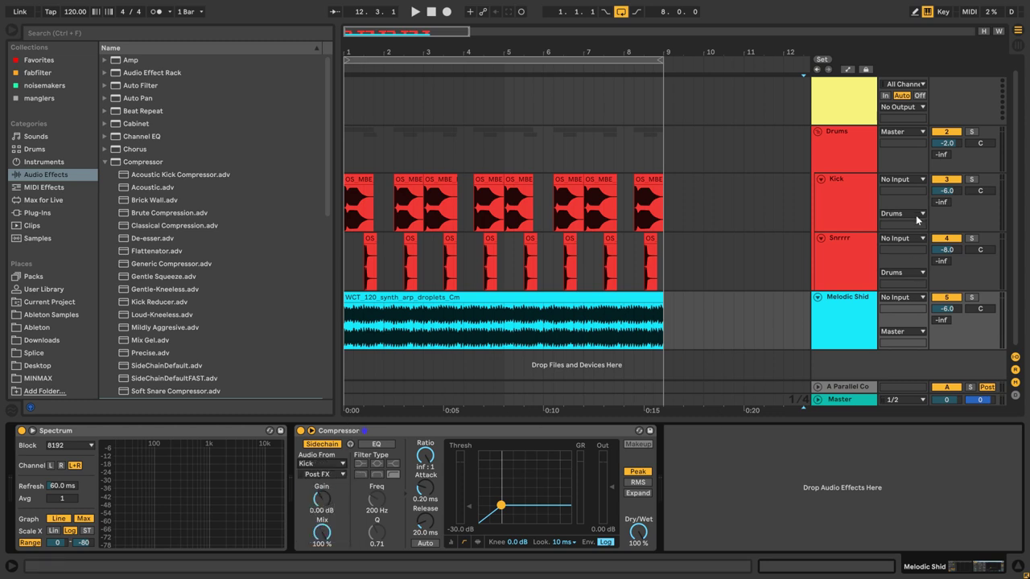
# Solo the Melodic Shid track and play it from the start to hear the compressor ducking the synth
pyautogui.click(971, 297)
pyautogui.click(456, 300)
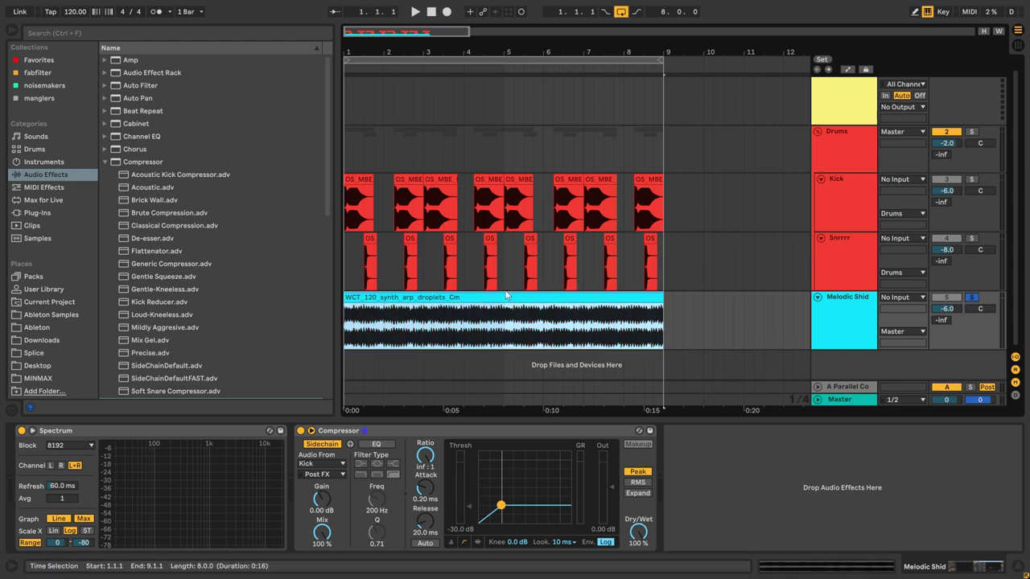
pyautogui.press('space')
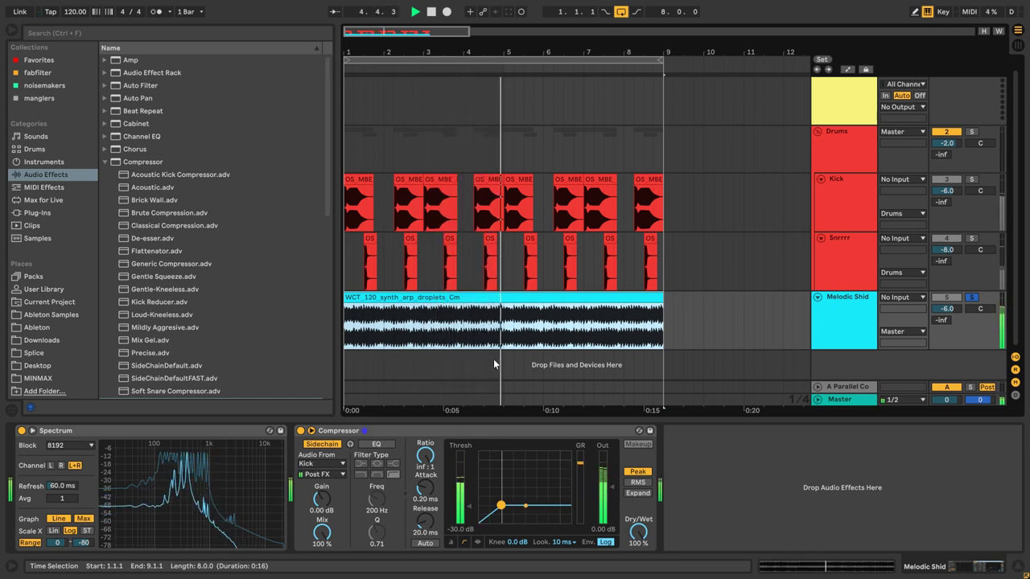
pyautogui.press('space')
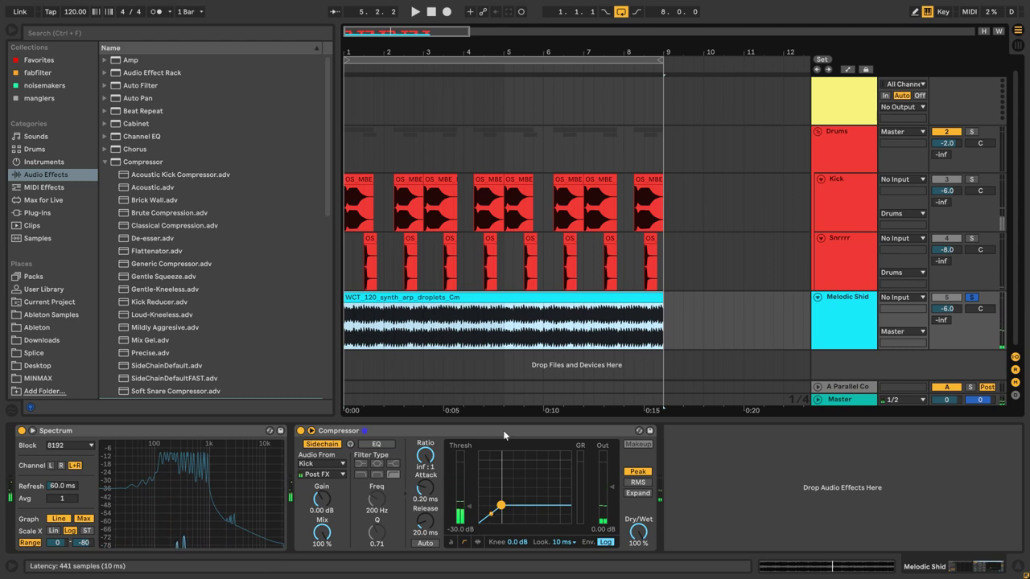
# Enlarge the first kick clip's waveform and play it with the synth soloed to compare the kick's decay with the ducking
pyautogui.click(372, 182)
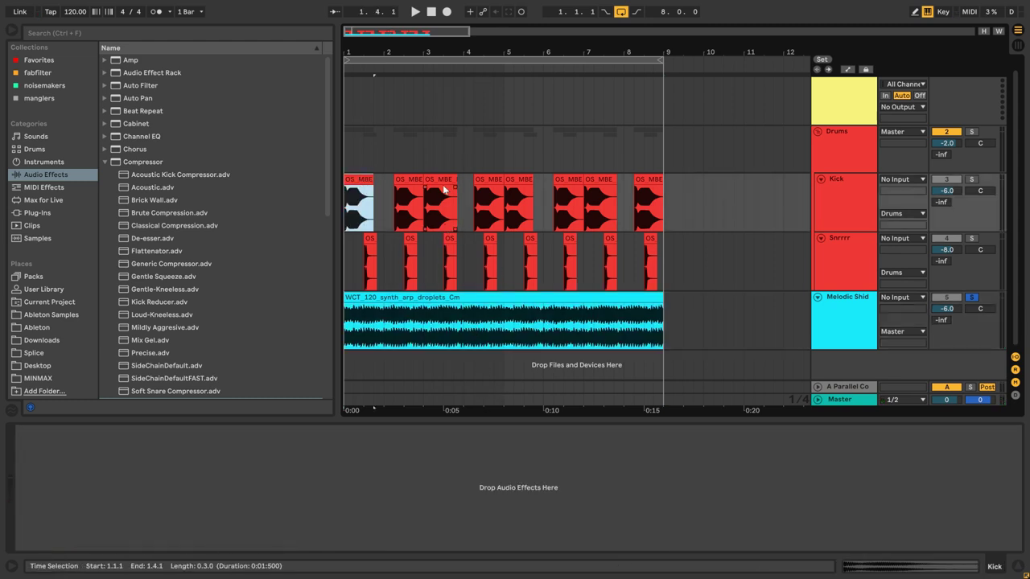
pyautogui.click(845, 316)
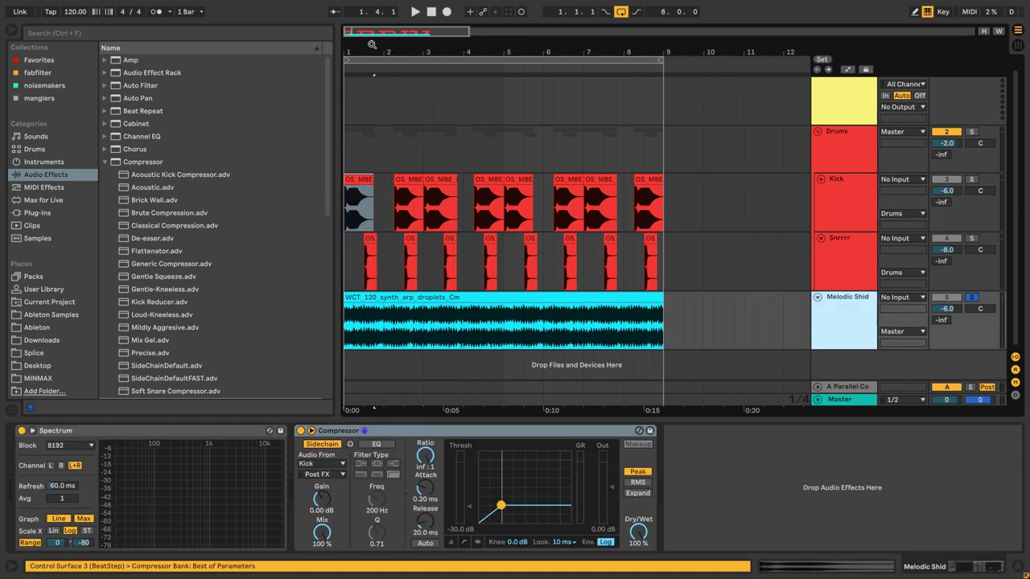
pyautogui.moveTo(357, 34)
pyautogui.mouseDown()
pyautogui.moveTo(350, 88)
pyautogui.moveTo(351, 33)
pyautogui.moveTo(353, 50)
pyautogui.mouseUp()
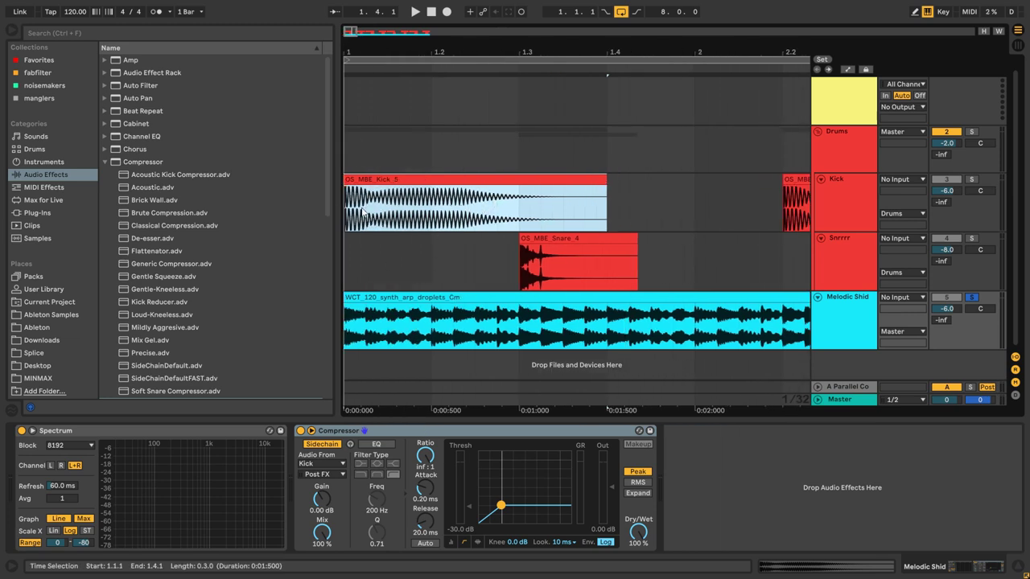
pyautogui.click(519, 177)
pyautogui.press('space')
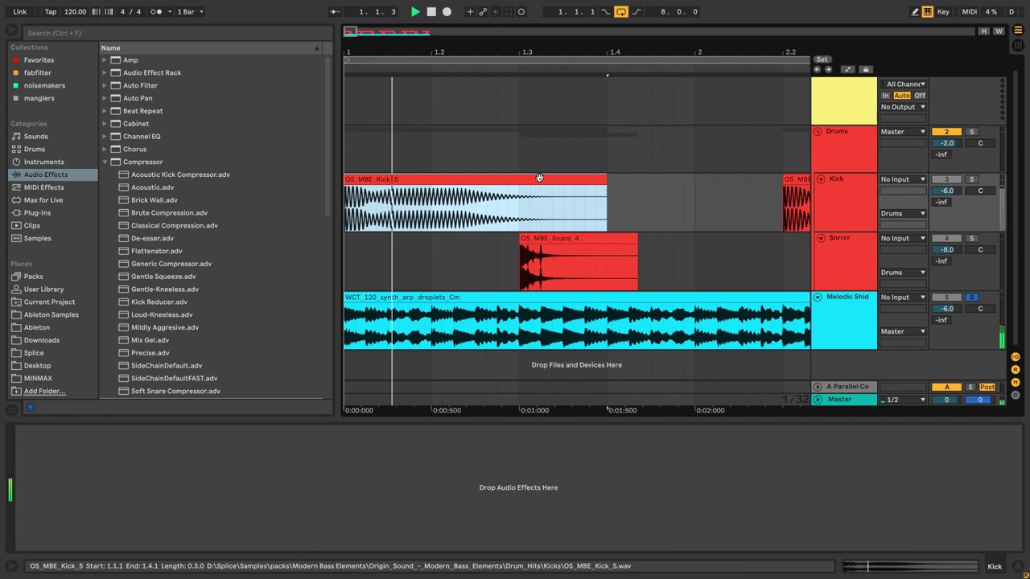
pyautogui.press('space')
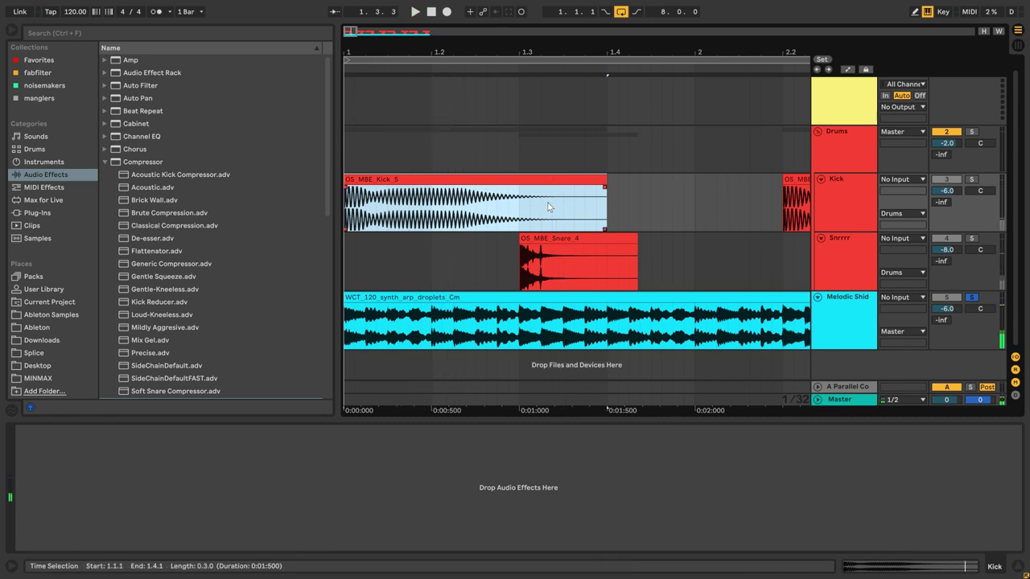
# Highlight the kick's audible part from 1.1.1 to 1.3.2 and the matching opening stretch of the synth clip to compare them
pyautogui.click(548, 213)
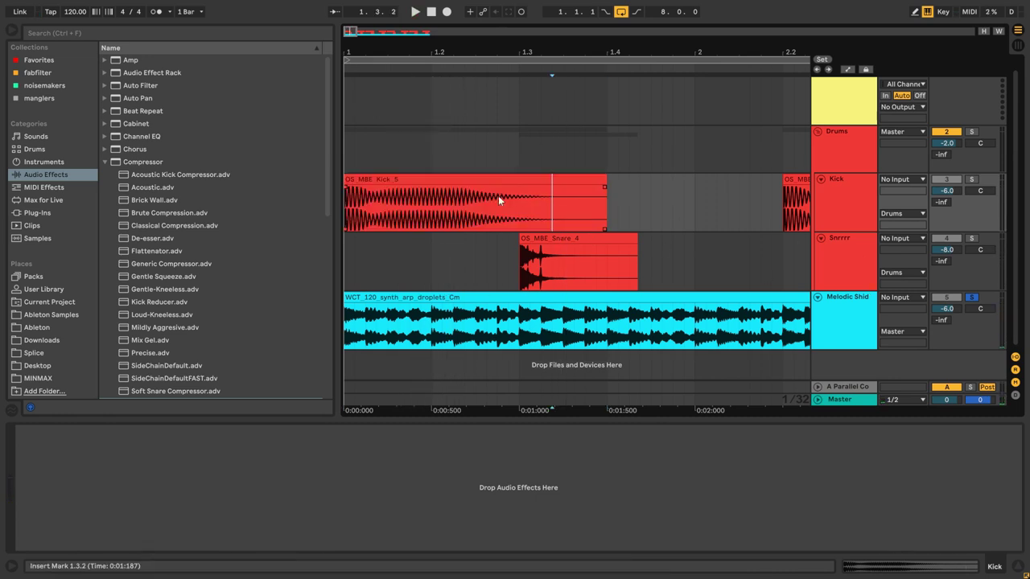
pyautogui.moveTo(551, 207)
pyautogui.mouseDown()
pyautogui.moveTo(346, 208)
pyautogui.moveTo(553, 216)
pyautogui.mouseUp()
pyautogui.click(420, 179)
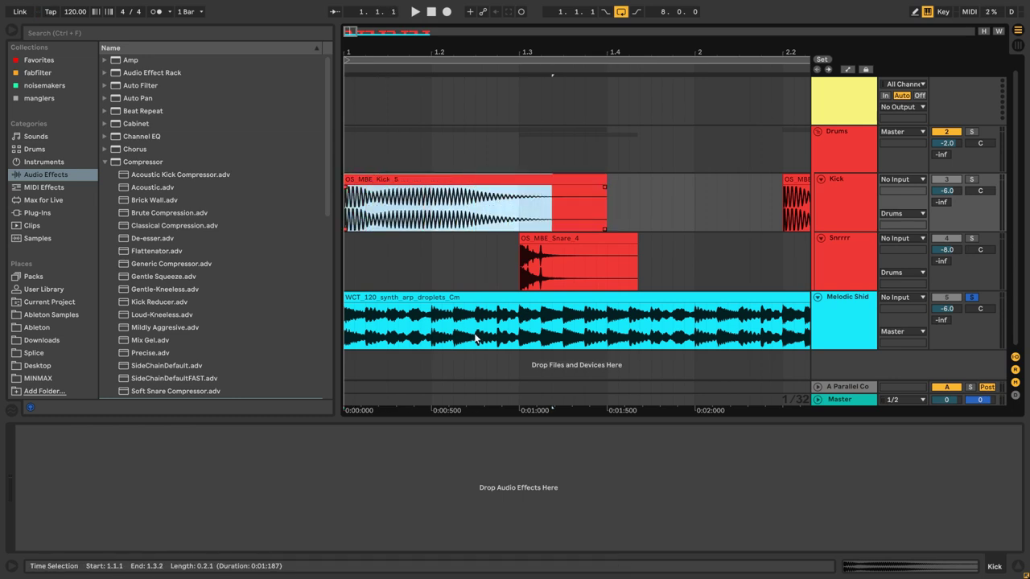
pyautogui.click(526, 325)
pyautogui.moveTo(507, 326); pyautogui.dragTo(317, 329)
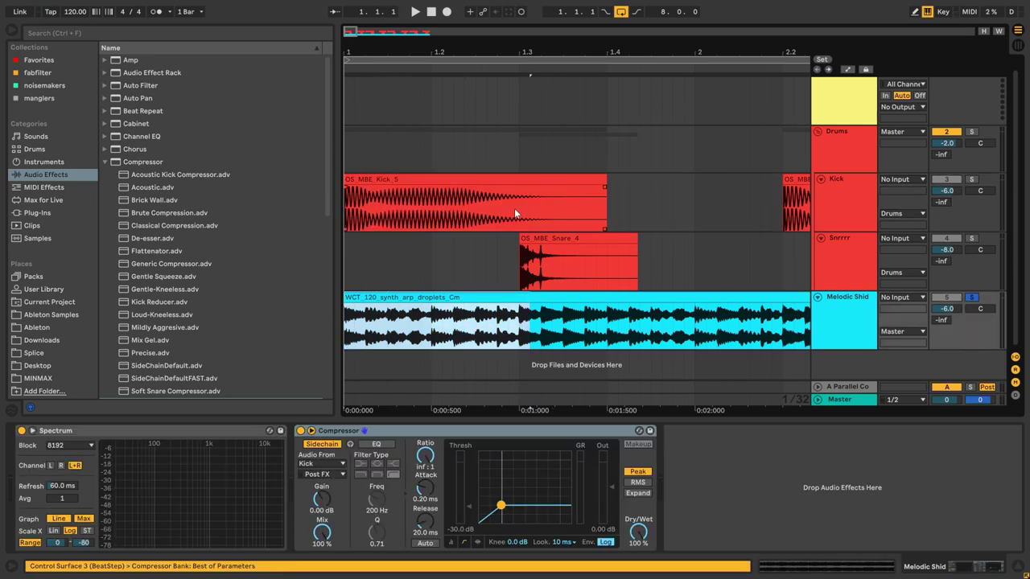
pyautogui.click(515, 211)
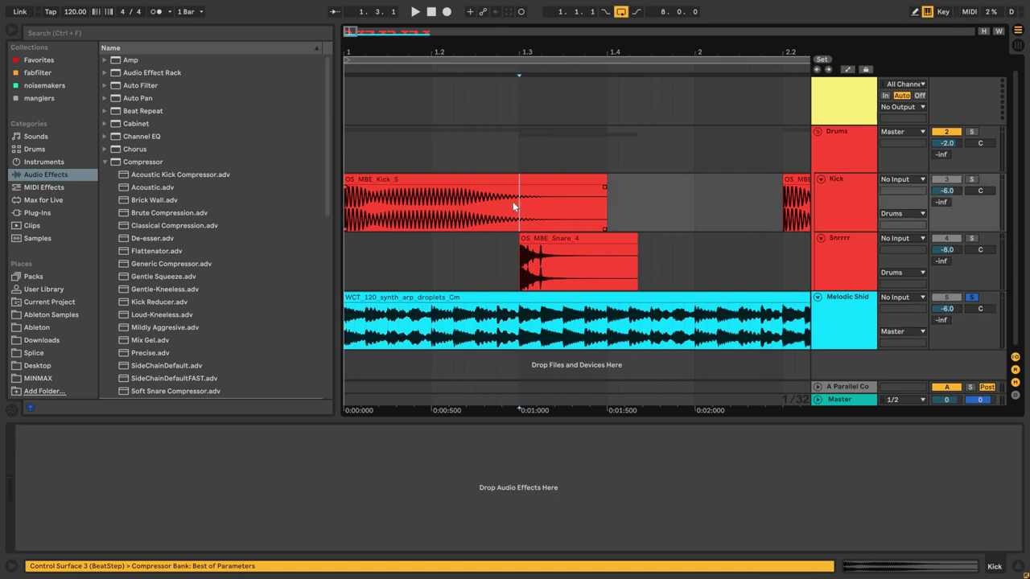
# Turn off solo on the Melodic Shid track and play the full loop from the first kick
pyautogui.click(975, 299)
pyautogui.moveTo(345, 31); pyautogui.dragTo(345, 6)
pyautogui.click(361, 179)
pyautogui.press('space')
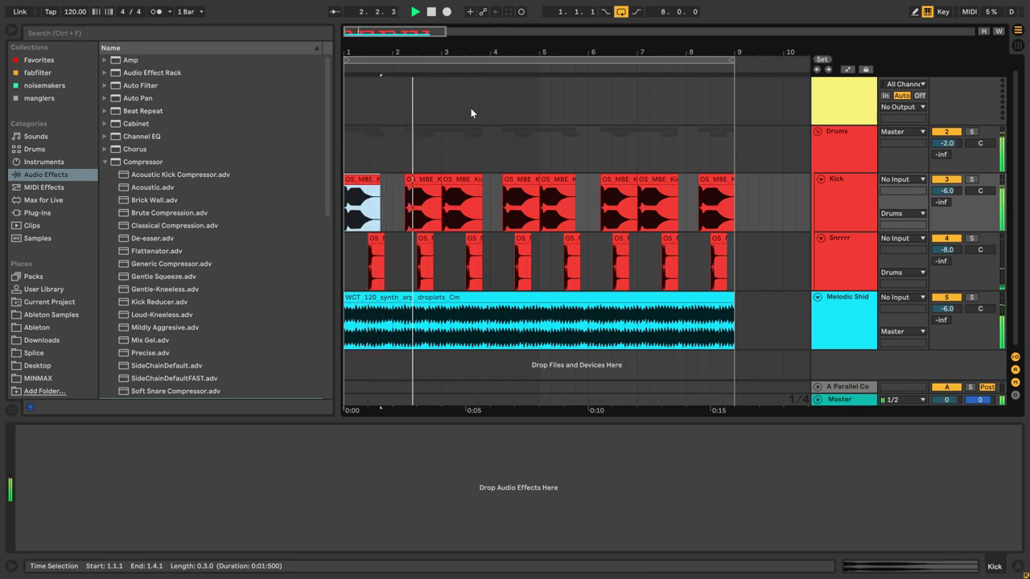
pyautogui.press('space')
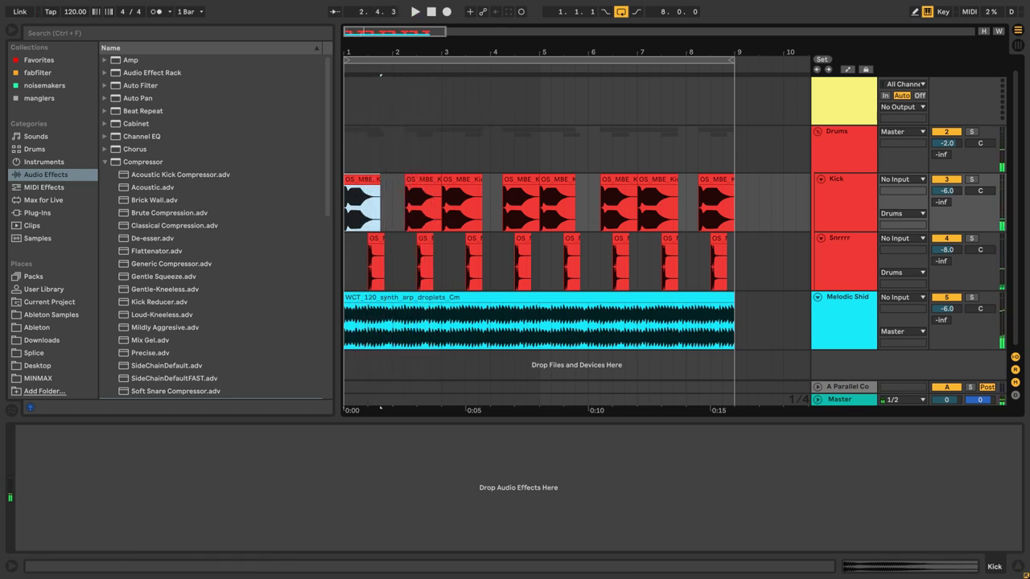
# Show the Melodic Shid track's device chain and select its Compressor
pyautogui.moveTo(365, 33); pyautogui.dragTo(365, 25)
pyautogui.click(845, 342)
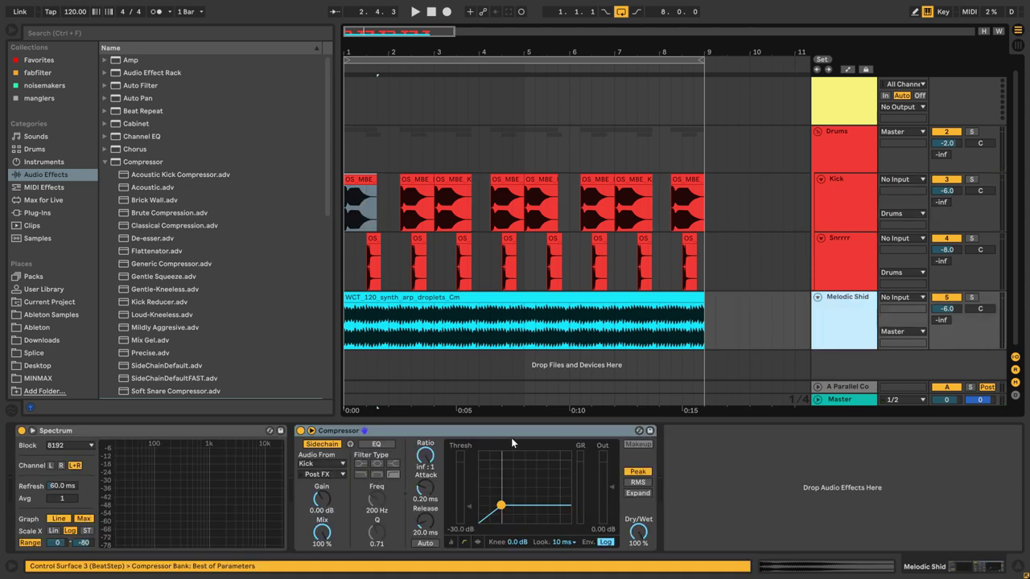
pyautogui.click(460, 431)
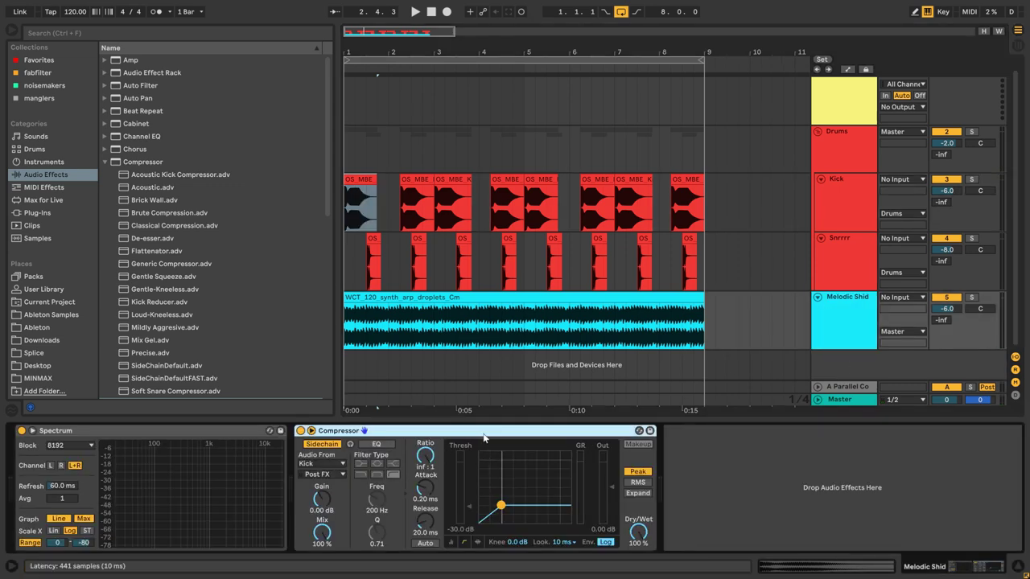
# Browse the User Library presets and expand the Instrument Rack folder under Instruments
pyautogui.rightClick(861, 364)
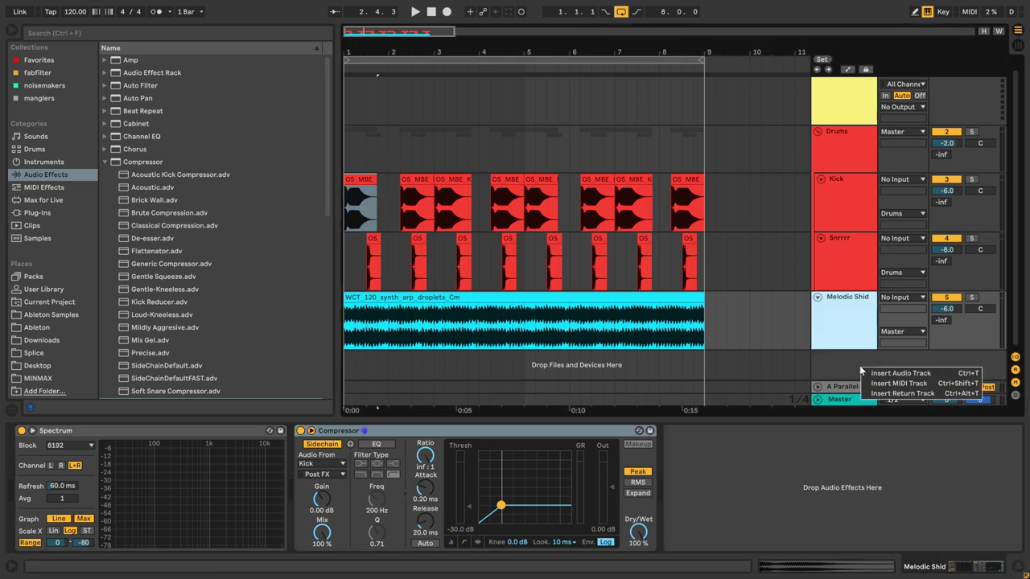
pyautogui.click(49, 218)
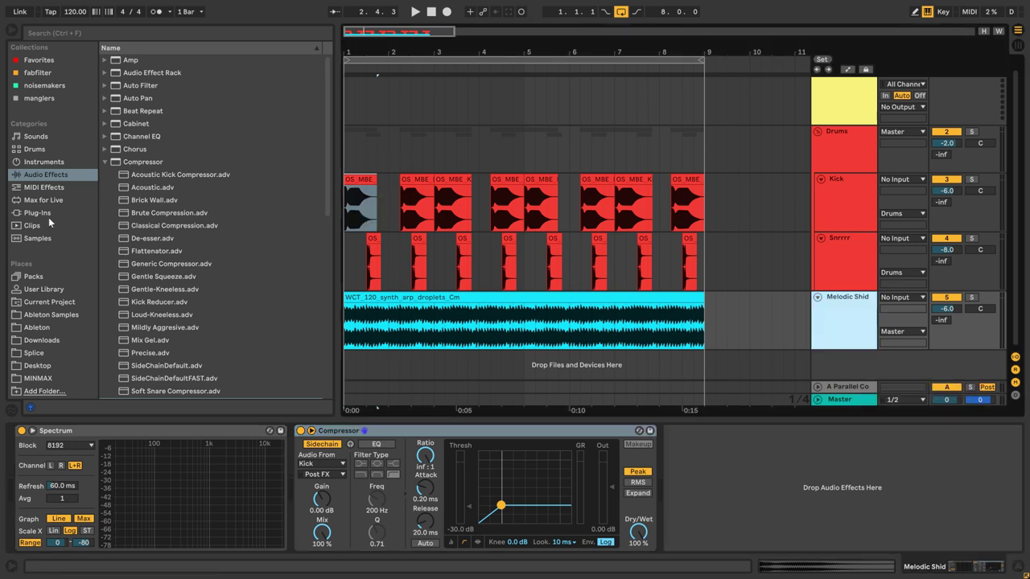
pyautogui.click(56, 291)
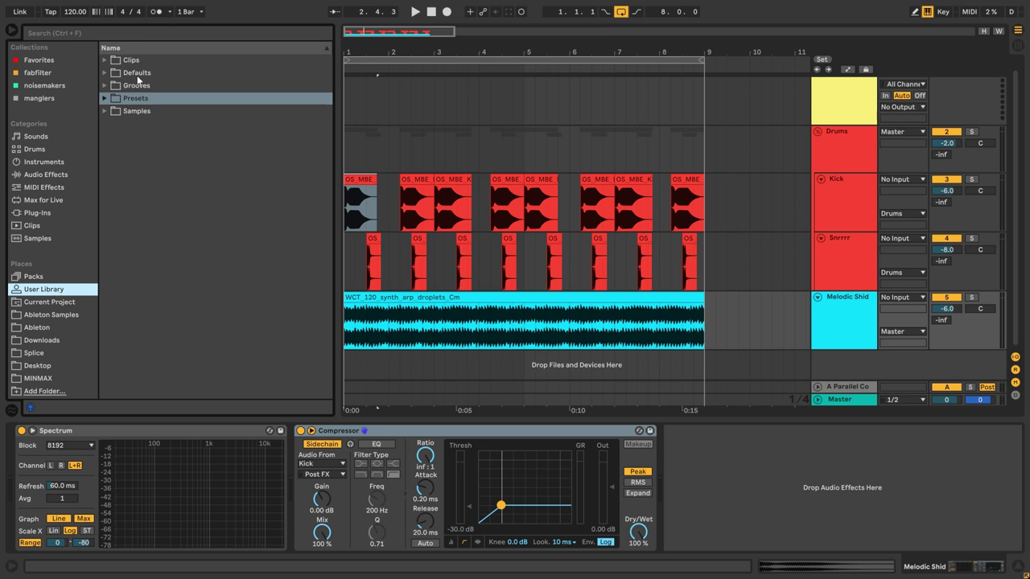
pyautogui.click(105, 108)
pyautogui.click(106, 99)
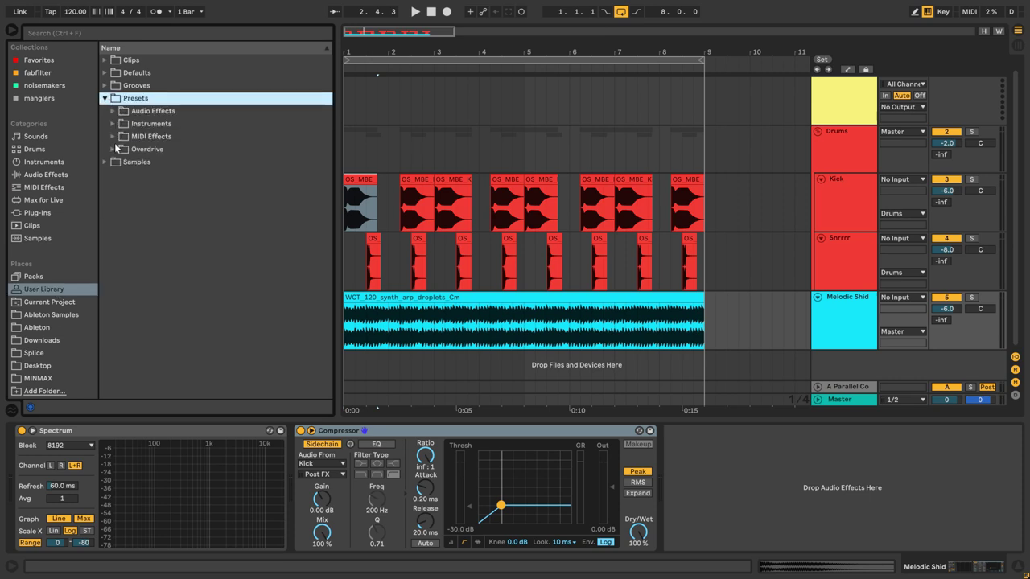
pyautogui.click(114, 111)
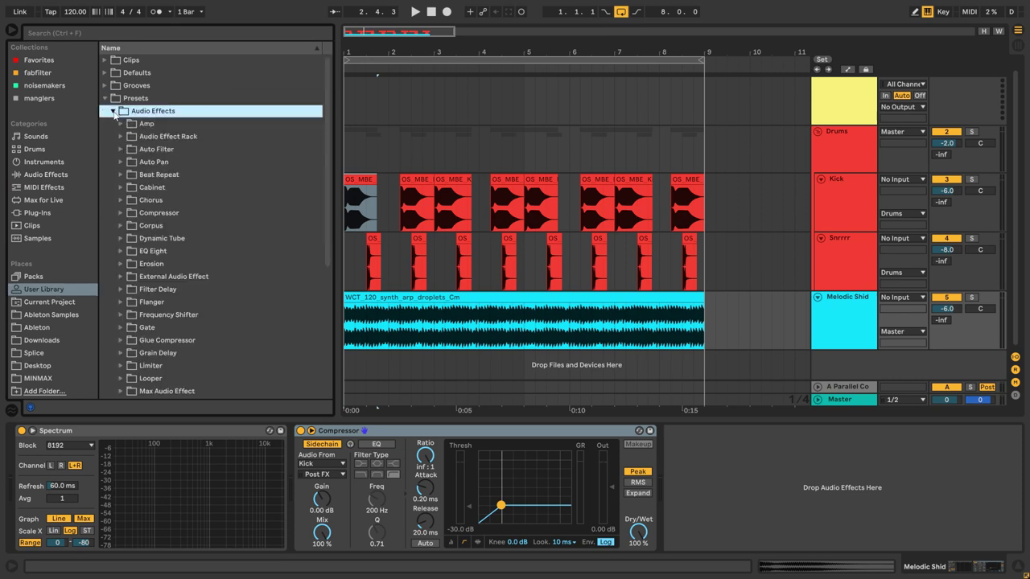
pyautogui.click(114, 111)
pyautogui.click(113, 124)
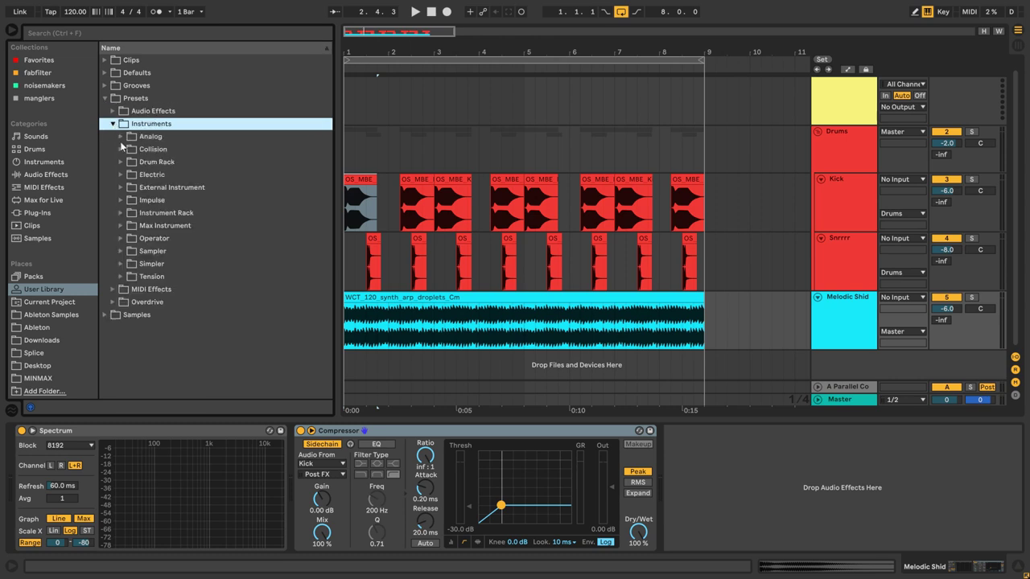
pyautogui.click(121, 213)
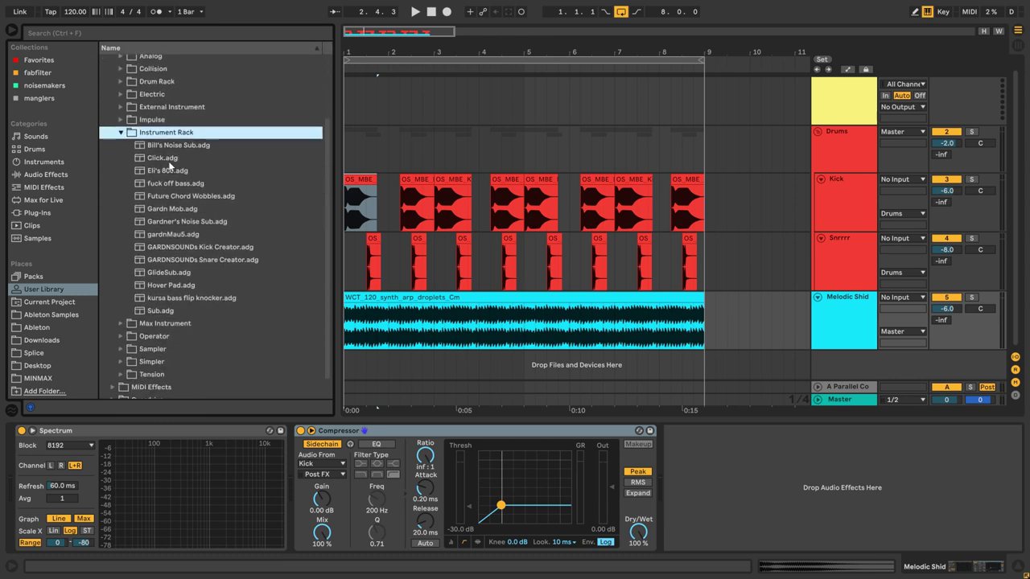
# Load the Click.adg instrument rack onto the empty MIDI track above the Drums group
pyautogui.click(168, 157)
pyautogui.scroll(1, 735, 237)
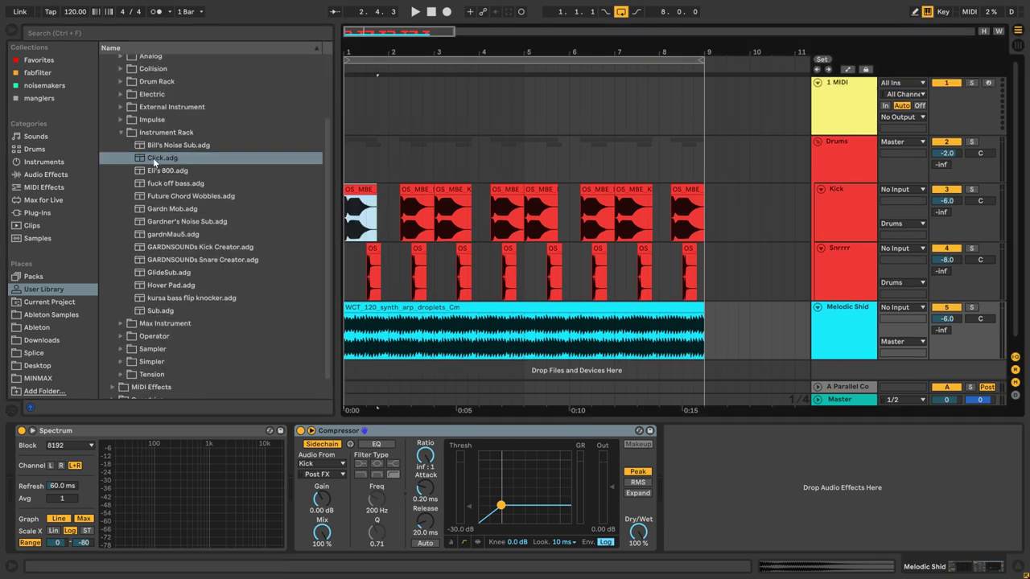
pyautogui.click(155, 159)
pyautogui.moveTo(860, 108); pyautogui.dragTo(860, 108)
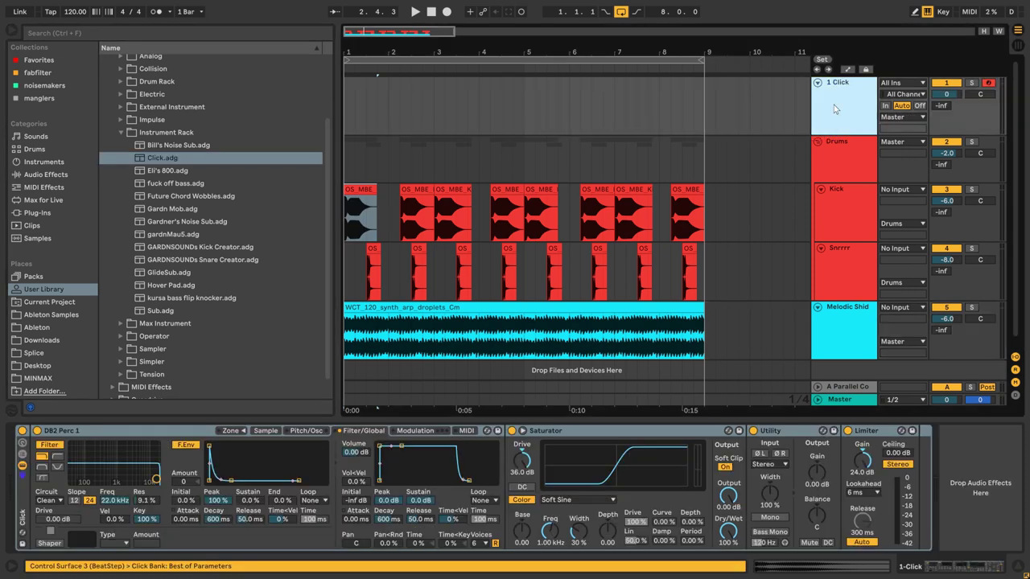
# Color the Click track white and create an empty MIDI clip on it from 1.1.1 to 9.1.1
pyautogui.rightClick(836, 105)
pyautogui.click(992, 265)
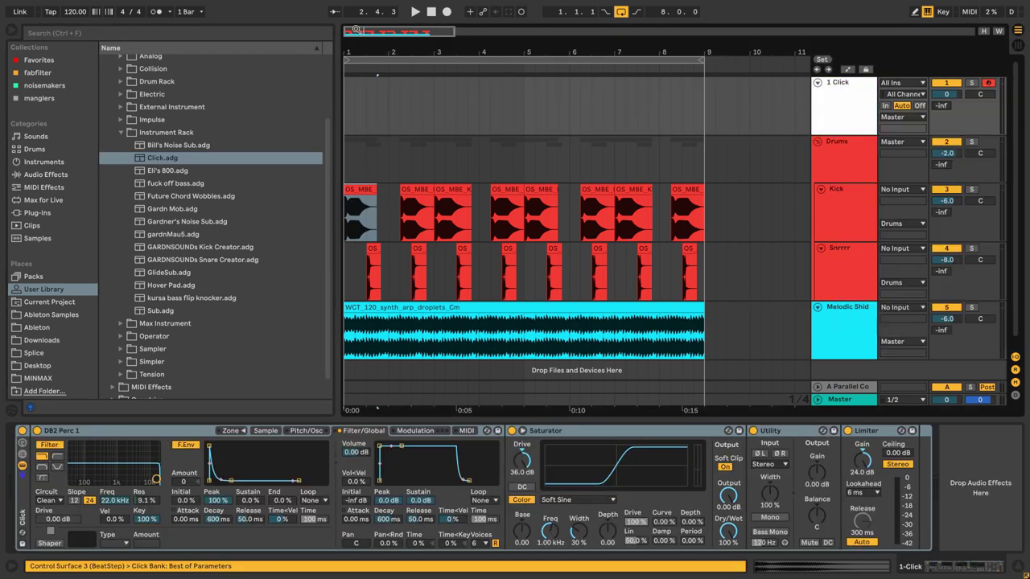
pyautogui.moveTo(701, 104); pyautogui.dragTo(336, 81)
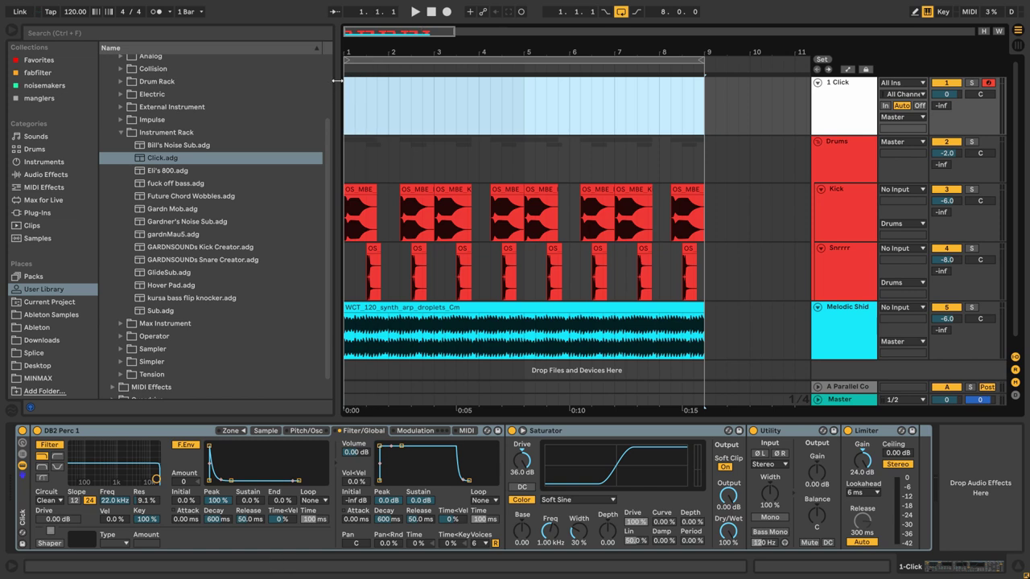
pyautogui.hotkey('ctrl', 'shift', 'm')
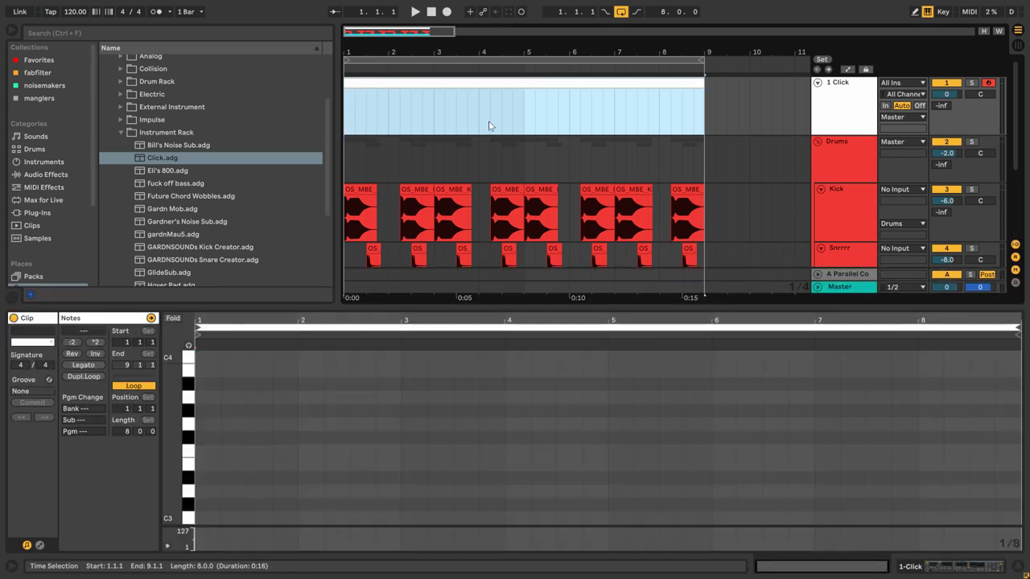
# Look at the Melodic Shid track's sidechained Compressor, and hide the detail view
pyautogui.scroll(-3, 467, 133)
pyautogui.scroll(1, 403, 141)
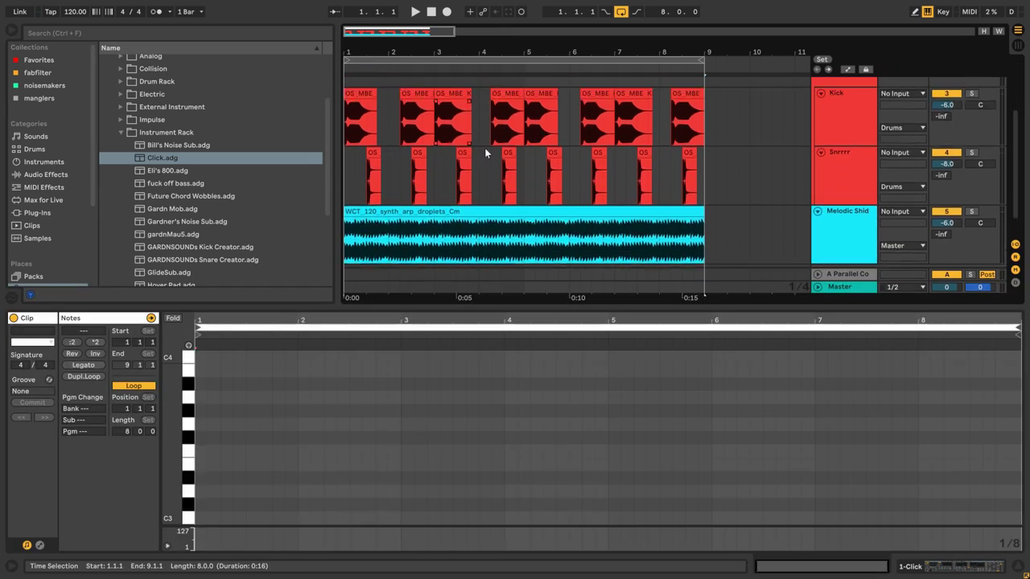
pyautogui.click(868, 224)
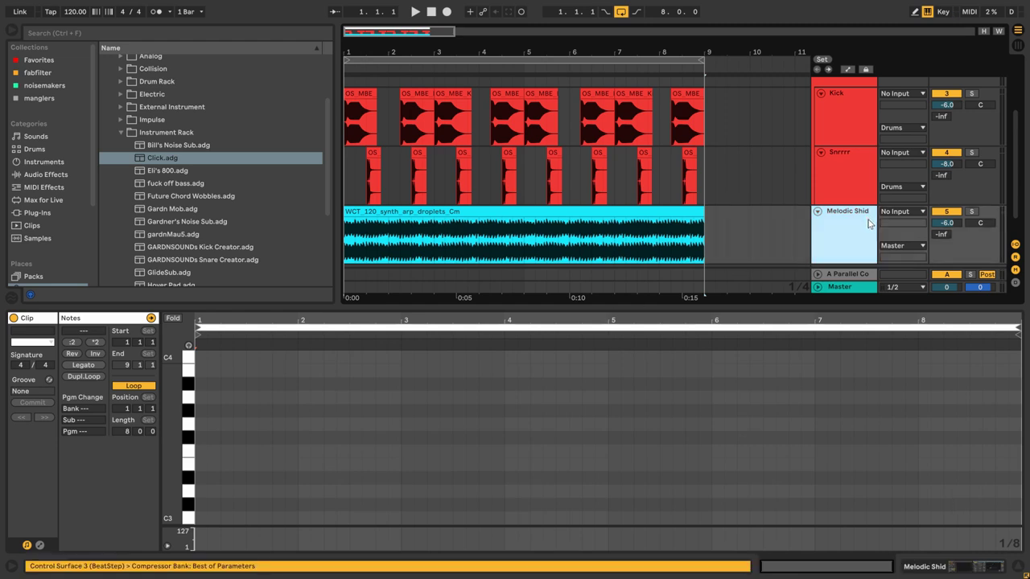
pyautogui.click(973, 568)
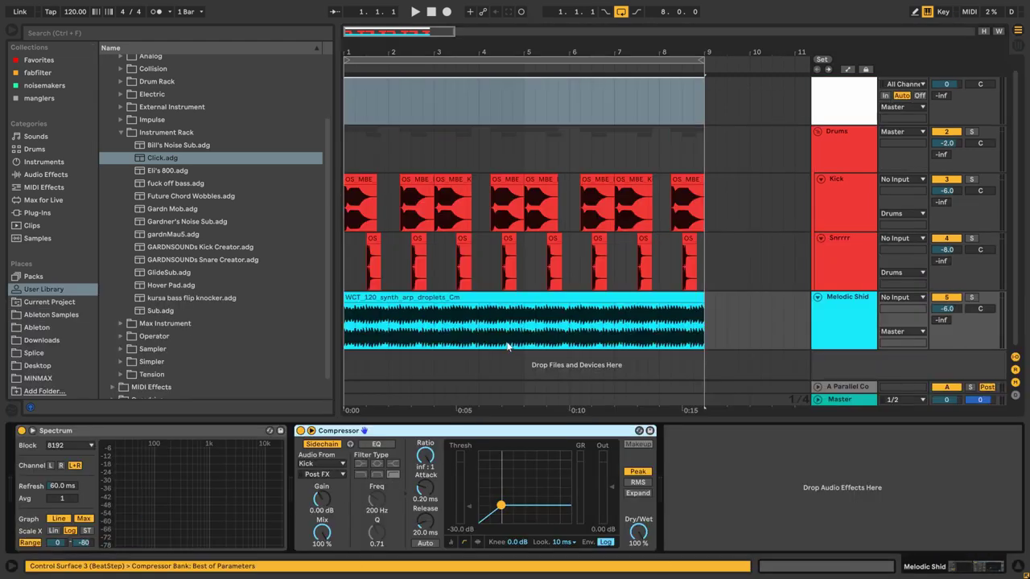
pyautogui.click(1018, 566)
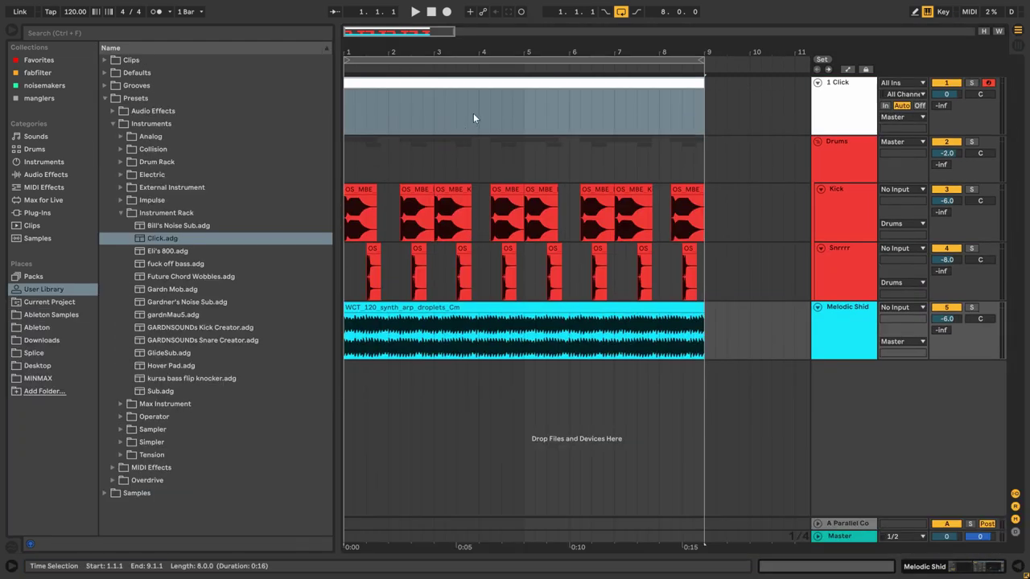
# Show the Click track's device chain and examine the DB2 Perc 1 sample's waveform
pyautogui.click(488, 78)
pyautogui.click(938, 568)
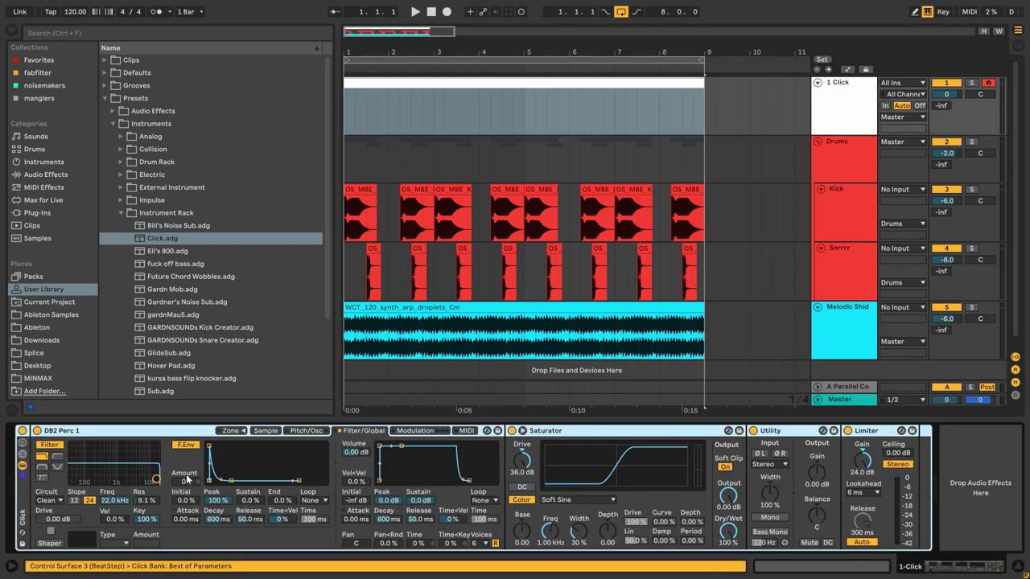
pyautogui.click(269, 431)
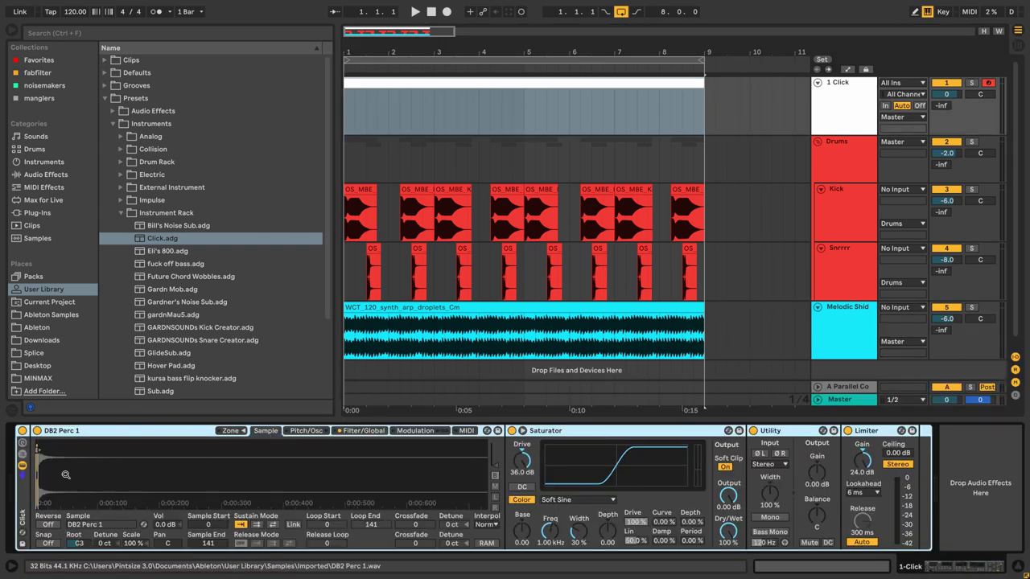
# Solo the Click track and add a one-bar C4 note at 1.1.1 in its MIDI clip
pyautogui.click(972, 83)
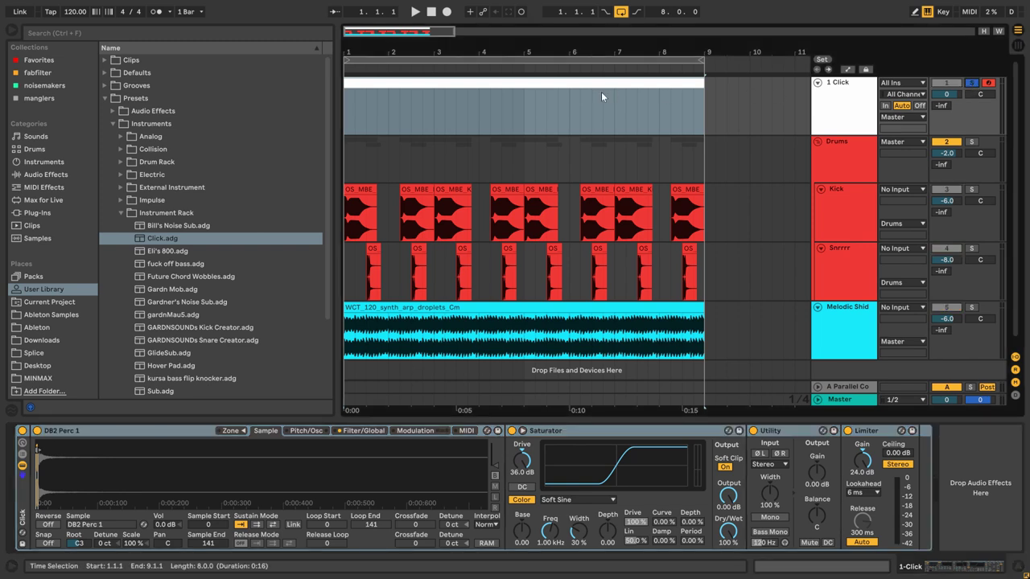
pyautogui.doubleClick(601, 91)
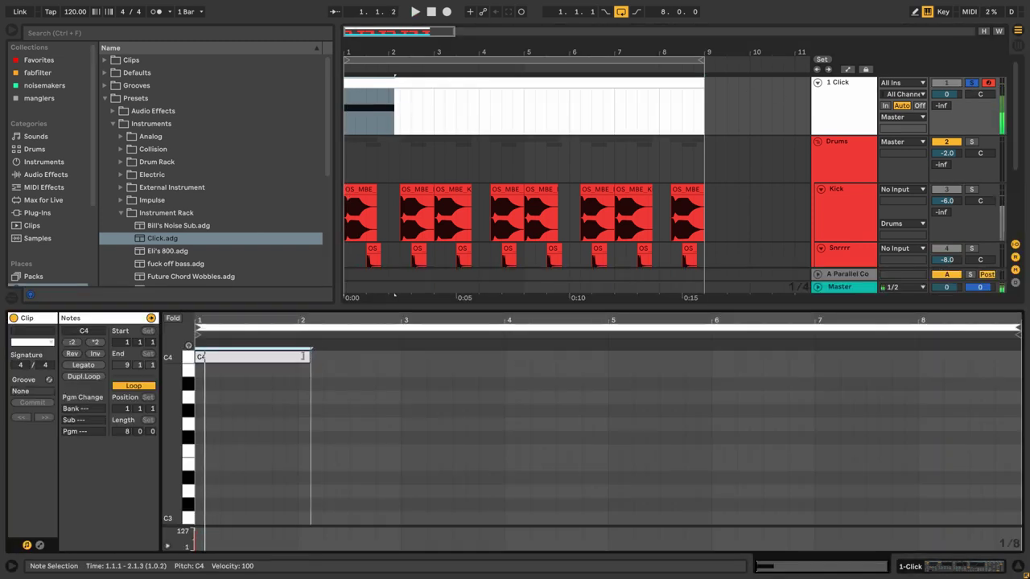
pyautogui.moveTo(309, 359); pyautogui.dragTo(297, 359)
pyautogui.click(924, 114)
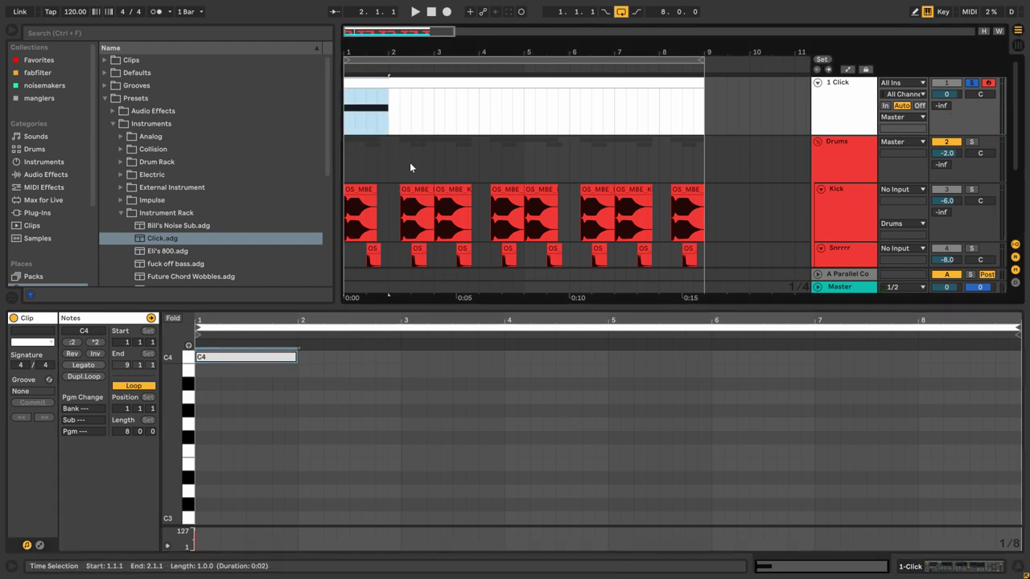
# Enlarge the first bars of the arrangement and fold the Kick and Snrrr tracks
pyautogui.scroll(-3, 393, 126)
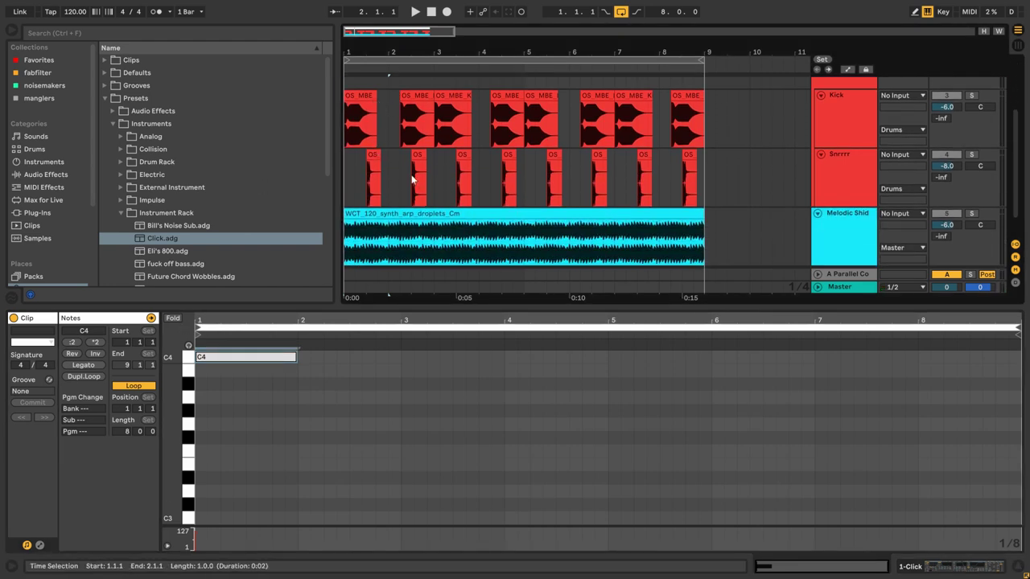
pyautogui.scroll(3, 365, 162)
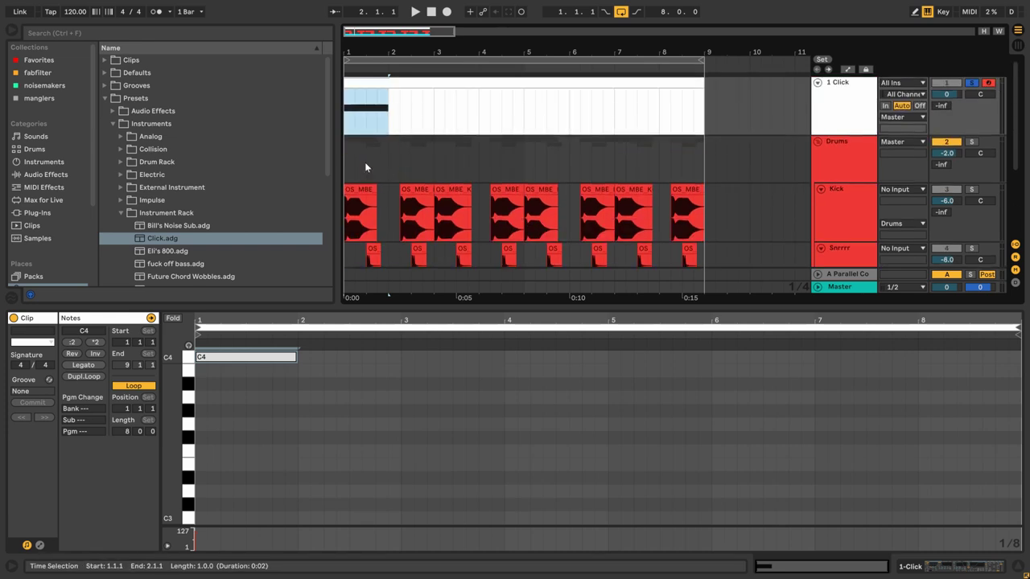
pyautogui.moveTo(349, 31); pyautogui.dragTo(349, 48)
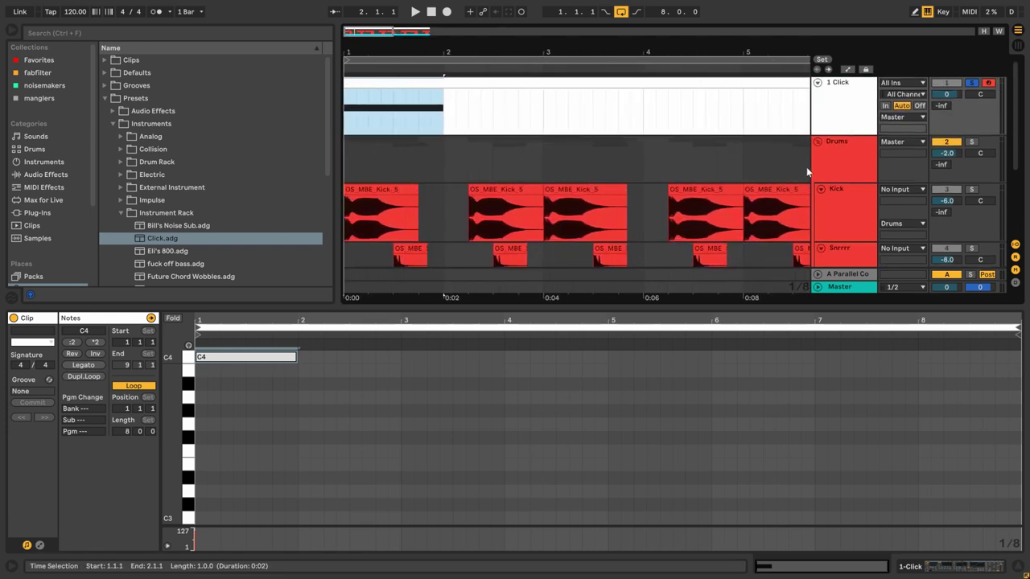
pyautogui.keyDown('alt'); pyautogui.click(821, 190); pyautogui.keyUp('alt')
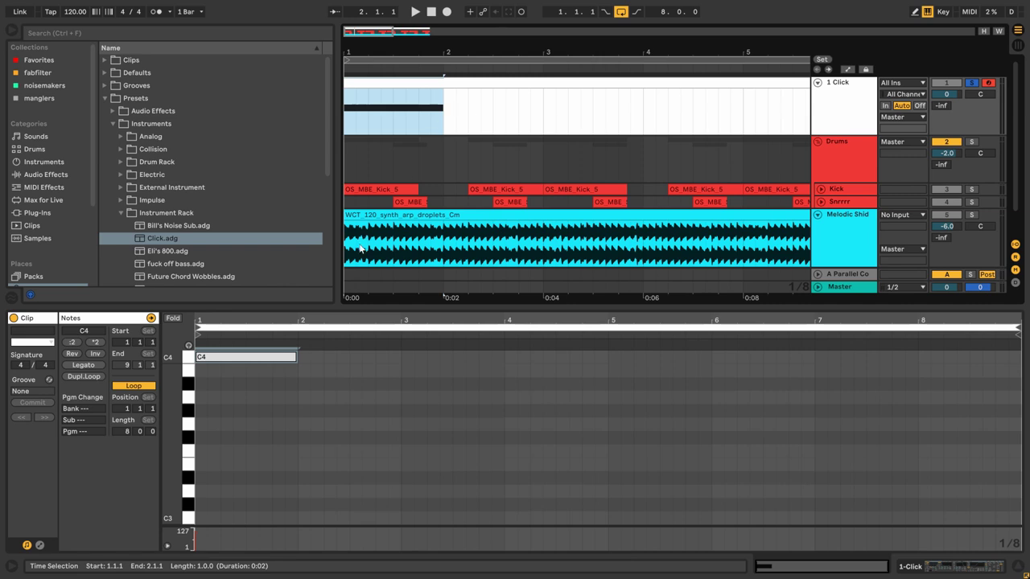
# Shorten the C4 note to half a bar and duplicate it to 1.3.1
pyautogui.moveTo(295, 357); pyautogui.dragTo(240, 359)
pyautogui.hotkey('ctrl', 'd')
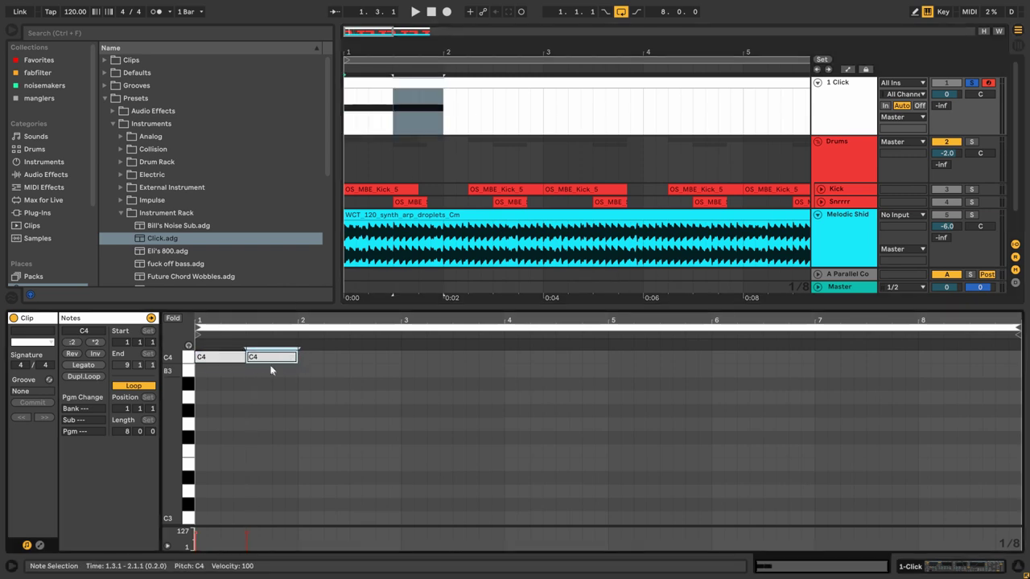
# Play the loop from the first click note, comparing the soloed drums with the soloed Click track
pyautogui.click(207, 355)
pyautogui.press('space')
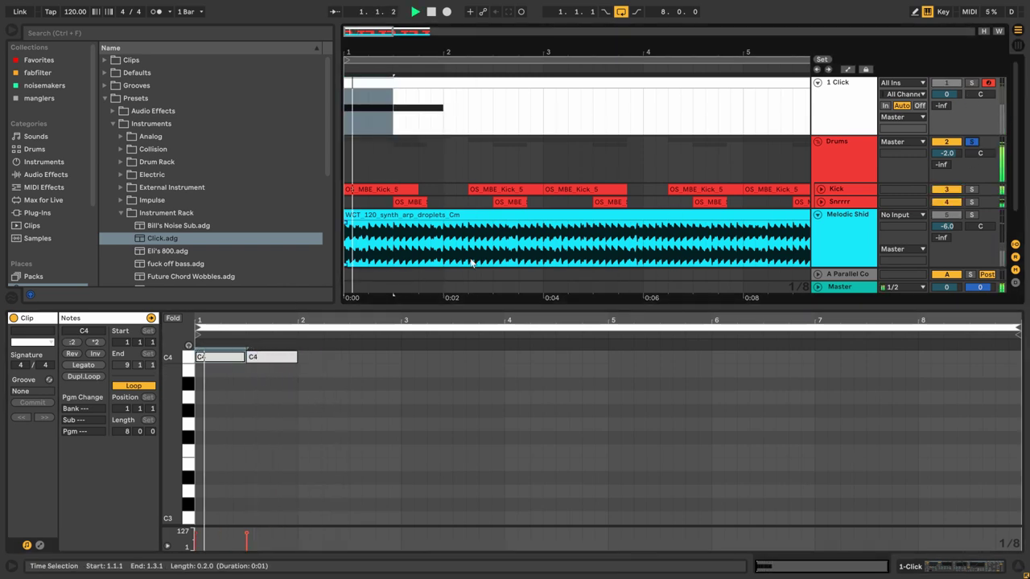
pyautogui.rightClick(971, 84)
pyautogui.click(971, 82)
pyautogui.click(970, 83)
pyautogui.press('space')
pyautogui.press('space')
pyautogui.press('space')
# Duplicate and offset the C4 notes to follow the kick rhythm, and repeat the two-bar pattern to the end of the 8-bar clip
pyautogui.click(276, 359)
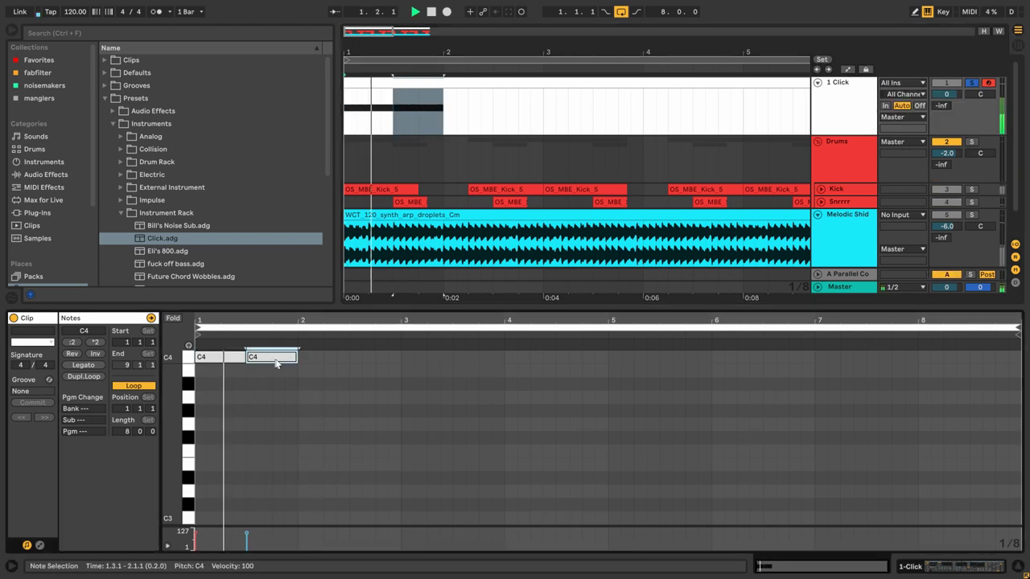
pyautogui.hotkey('ctrl', 'd')
pyautogui.press('Right')
pyautogui.press('Right')
pyautogui.hotkey('ctrl', 'd')
pyautogui.press('Left')
pyautogui.hotkey('ctrl', 'a')
pyautogui.hotkey('ctrl', 'd')
pyautogui.hotkey('ctrl', 'd')
pyautogui.hotkey('ctrl', 'd')
pyautogui.press('space')
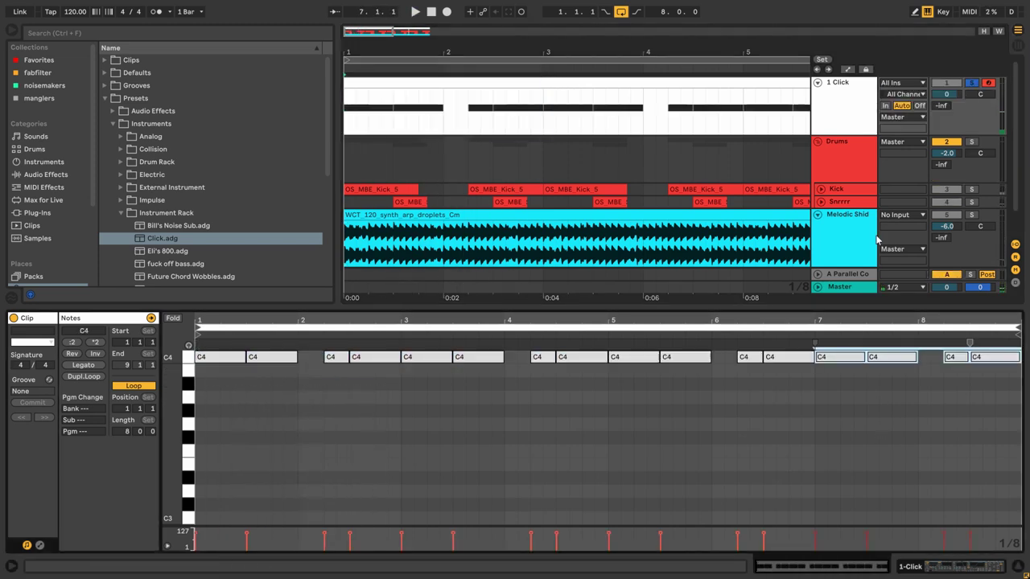
# Turn off solo on the Click track, bring the whole loop into view, and mute the Click track
pyautogui.click(971, 85)
pyautogui.click(1018, 566)
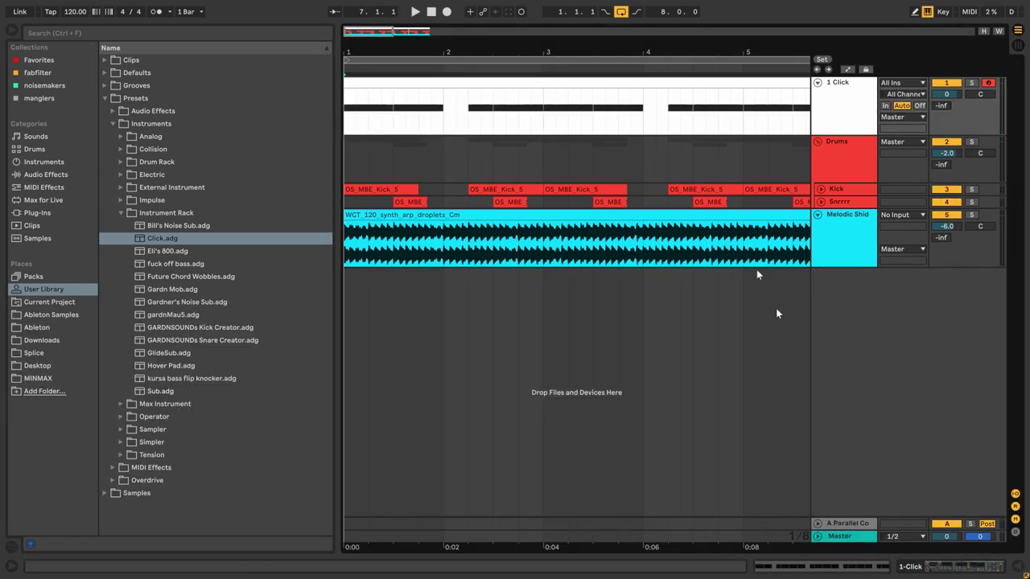
pyautogui.moveTo(357, 34); pyautogui.dragTo(357, 5)
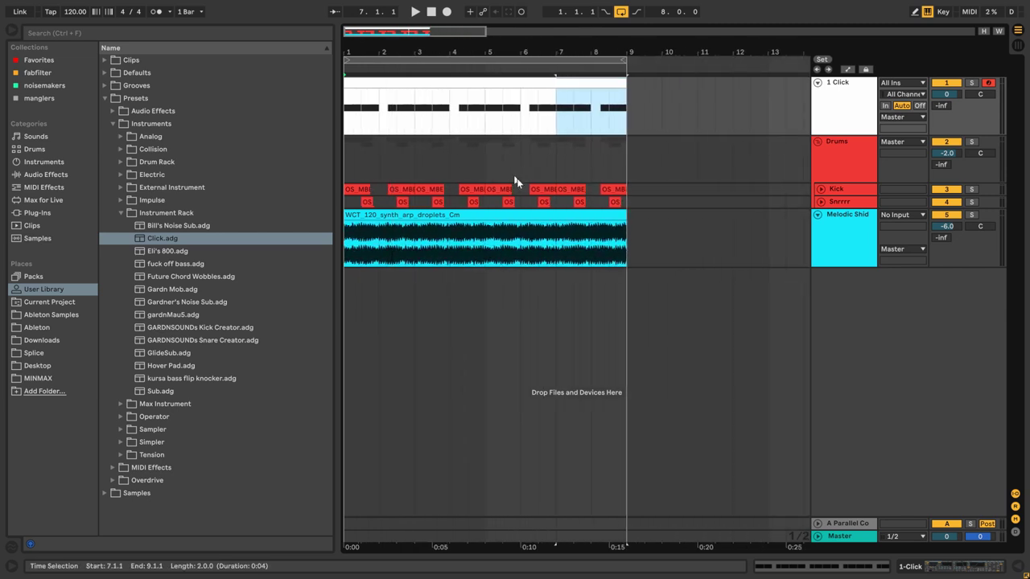
pyautogui.click(954, 85)
pyautogui.click(541, 111)
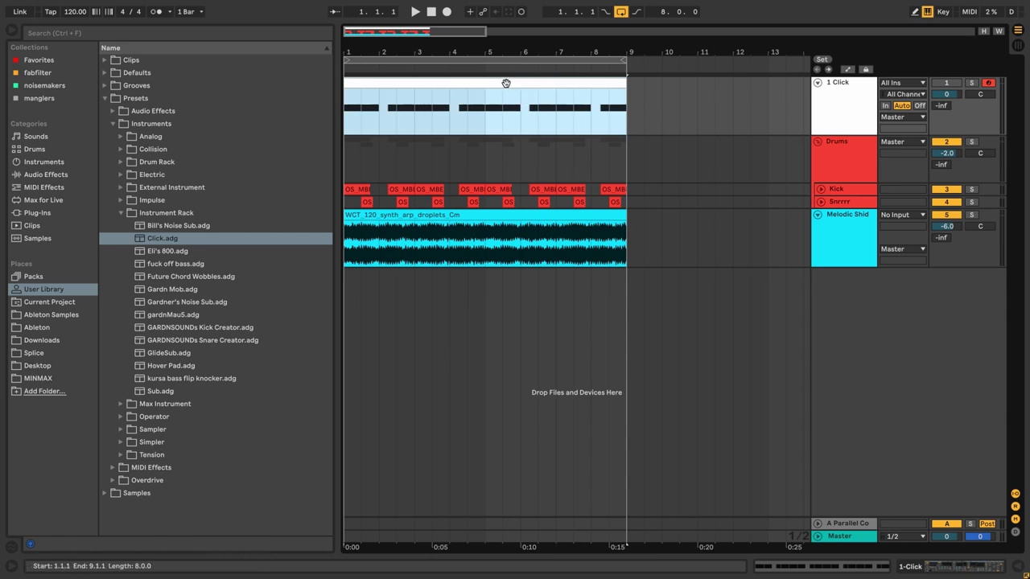
# Disarm the Click track and show the Melodic Shid track's device chain
pyautogui.click(851, 251)
pyautogui.click(988, 84)
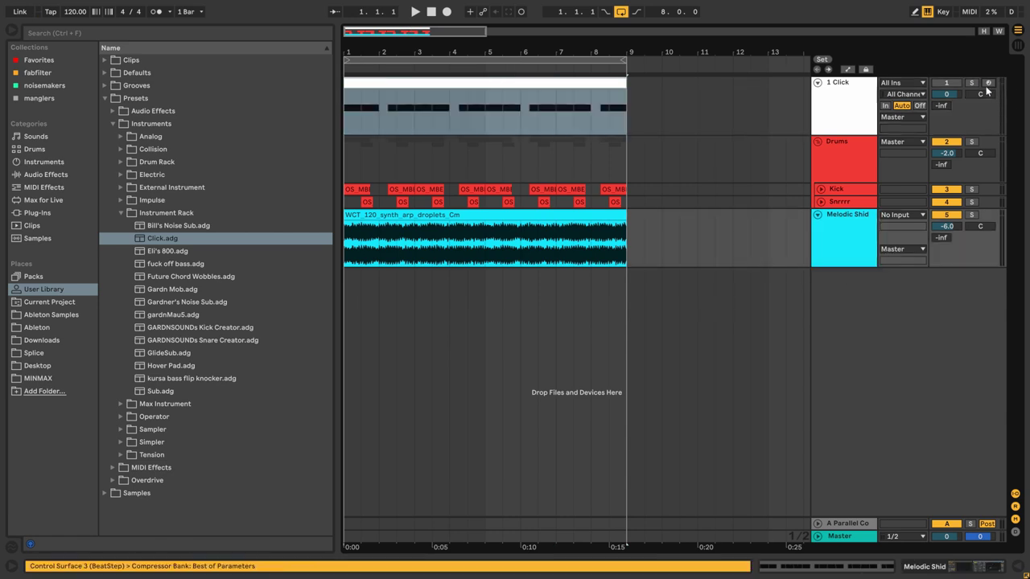
pyautogui.click(848, 266)
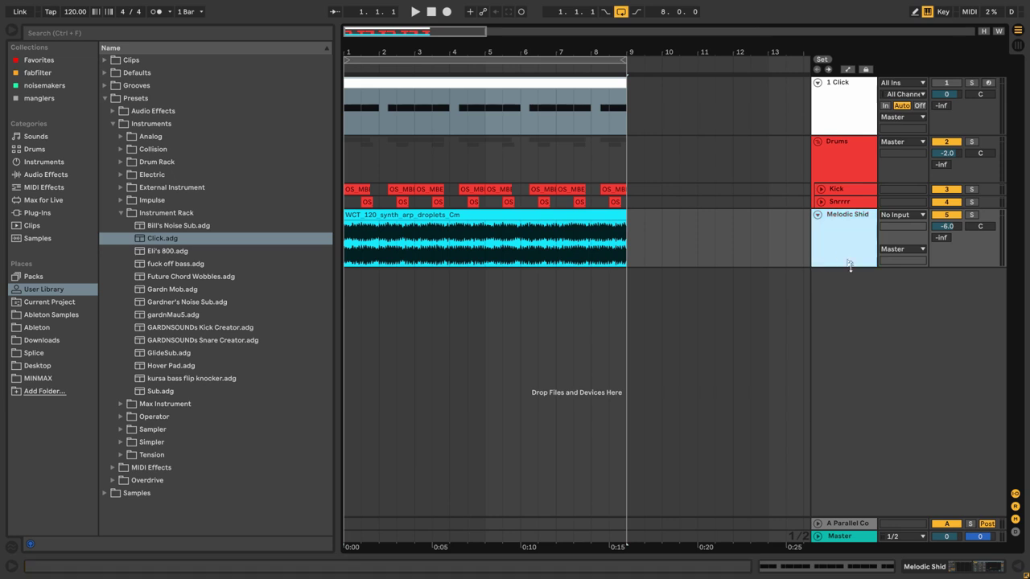
pyautogui.click(959, 568)
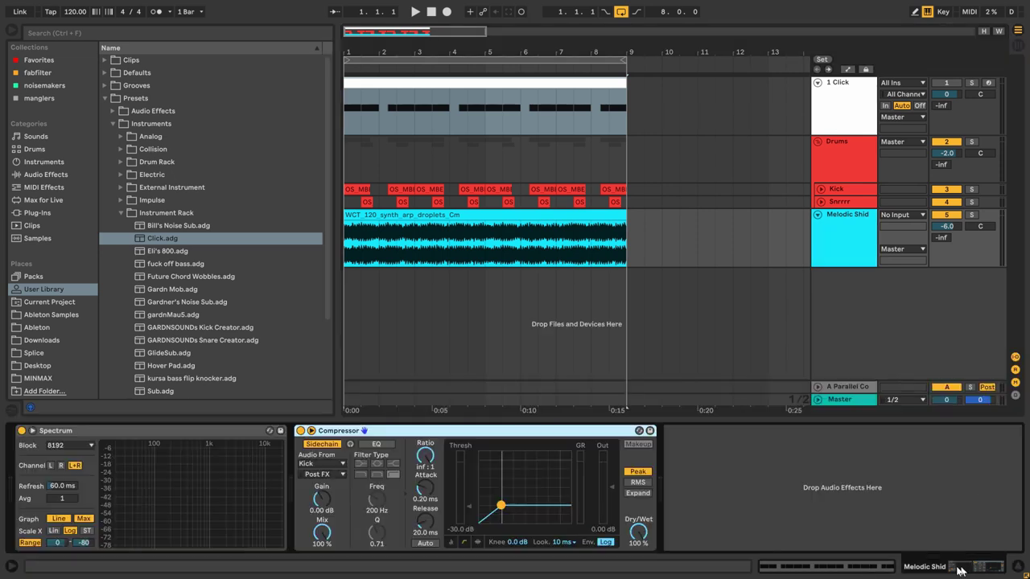
# Set the Melodic Shid compressor's sidechain source to the Click track, and rename that track "# SC"
pyautogui.click(314, 463)
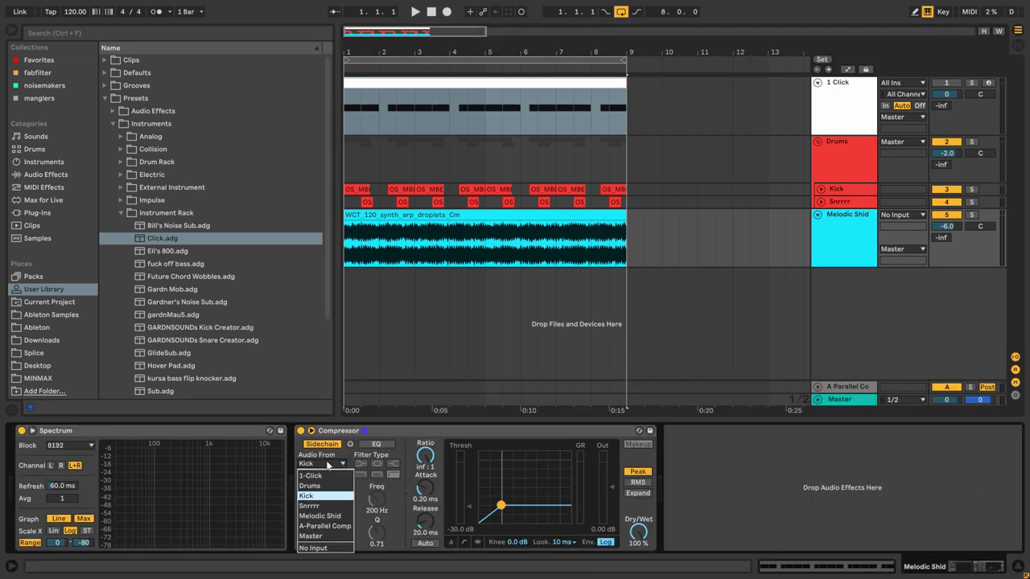
pyautogui.click(312, 475)
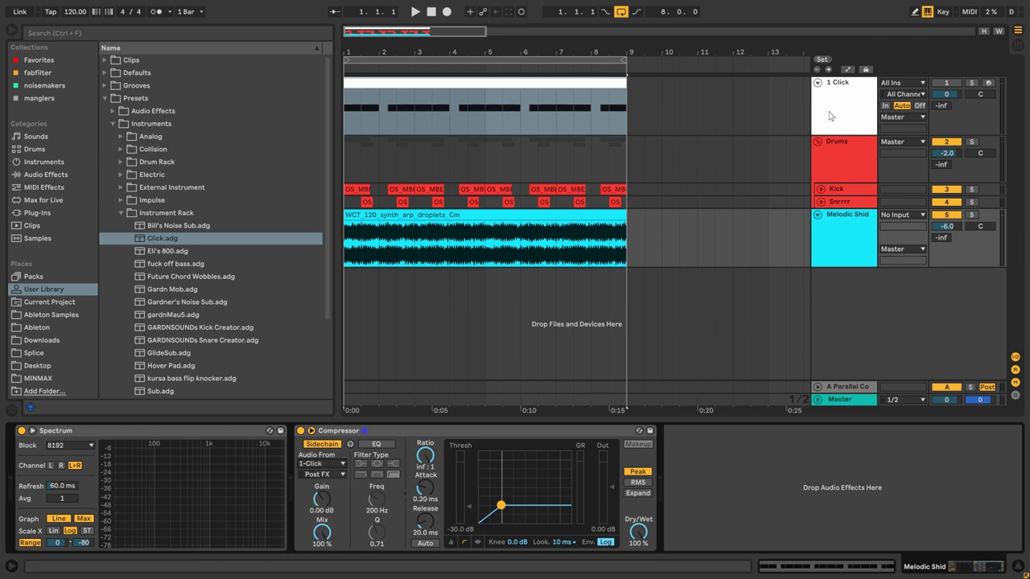
pyautogui.click(830, 116)
pyautogui.hotkey('ctrl', 'r')
pyautogui.write('#')
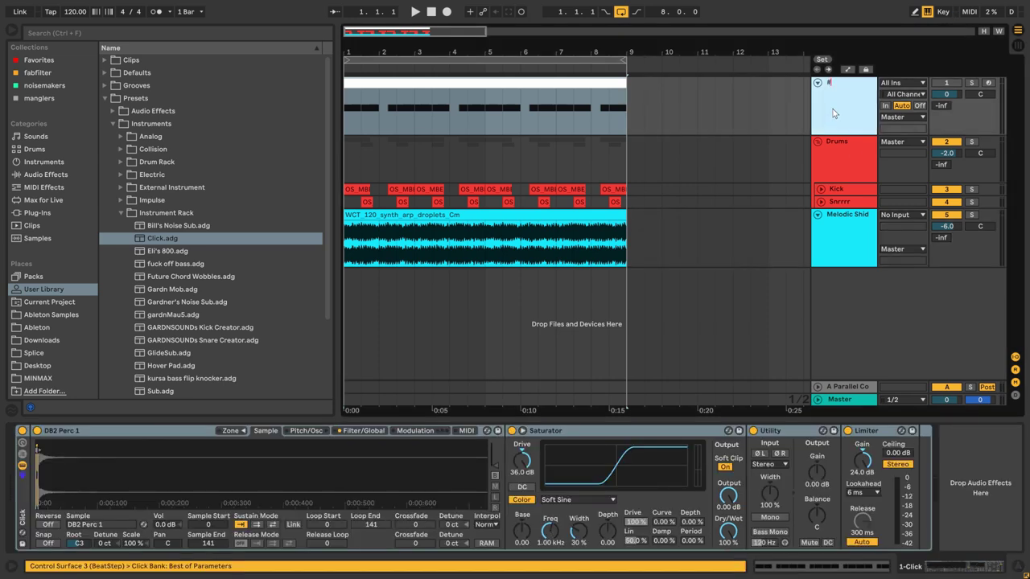
pyautogui.write(' SC')
pyautogui.press('Return')
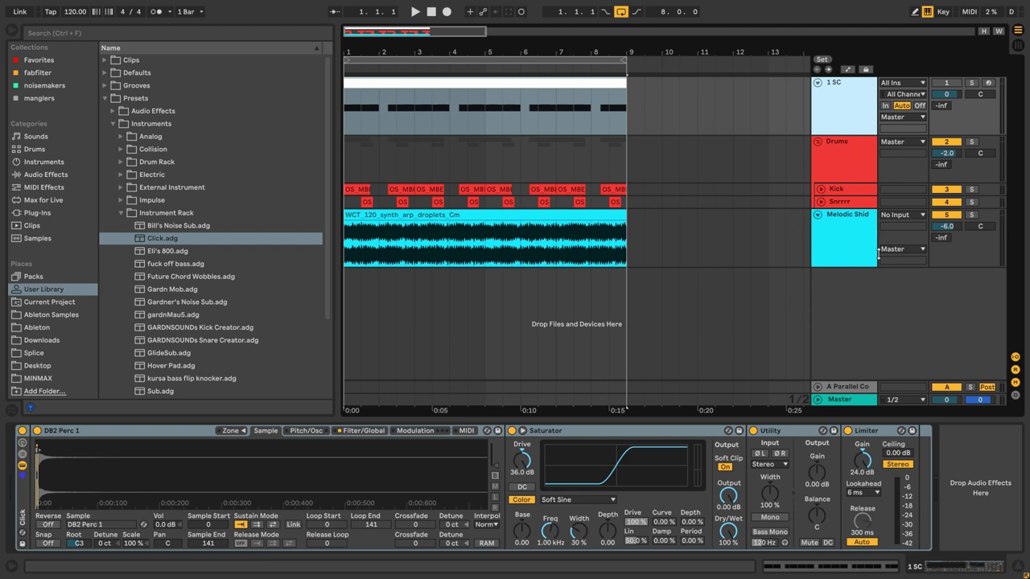
# Try Kick as the sidechain source of the Melodic Shid compressor, and undo the change
pyautogui.click(838, 243)
pyautogui.click(322, 464)
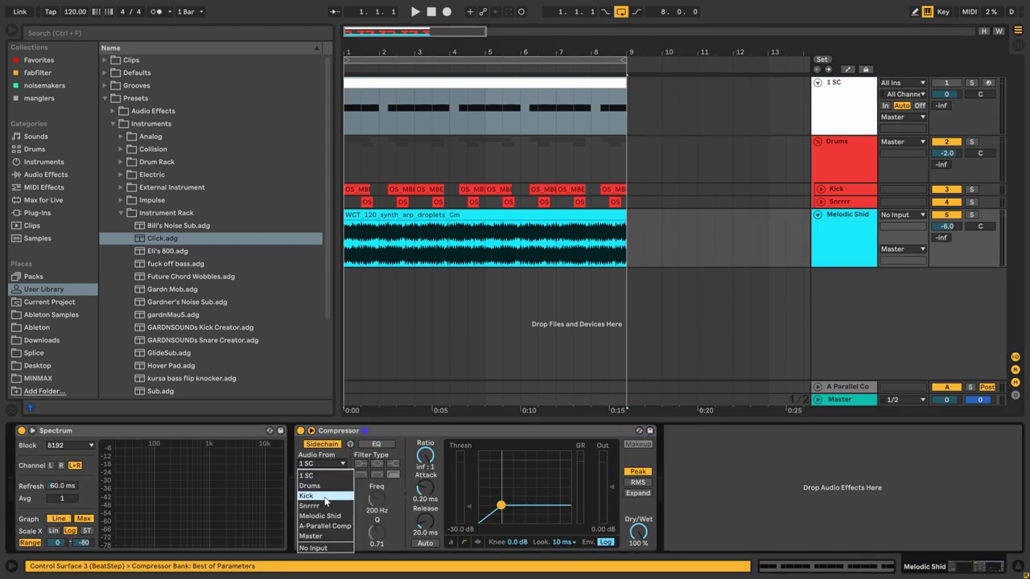
pyautogui.click(306, 495)
pyautogui.click(325, 465)
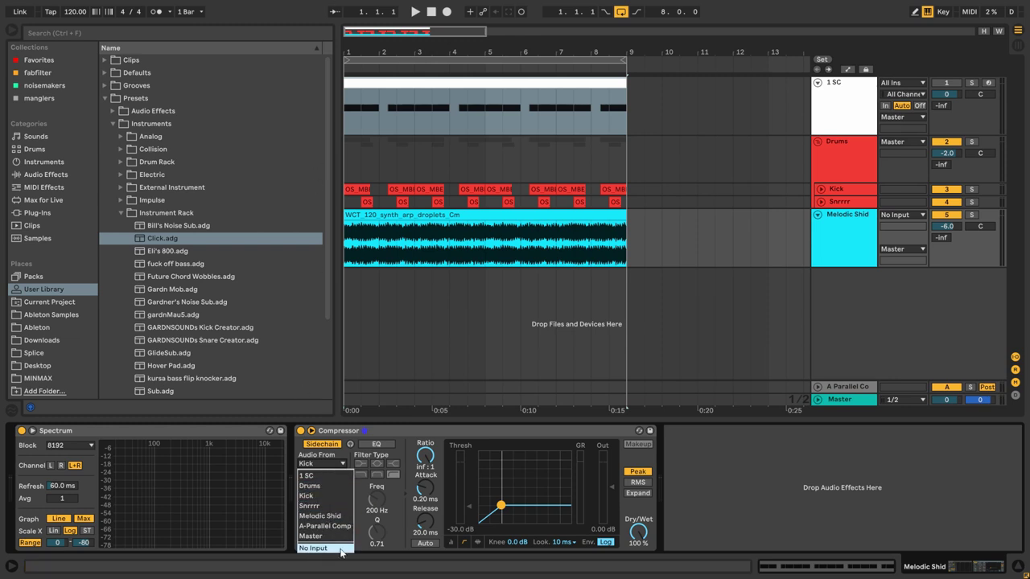
pyautogui.hotkey('ctrl', 'z')
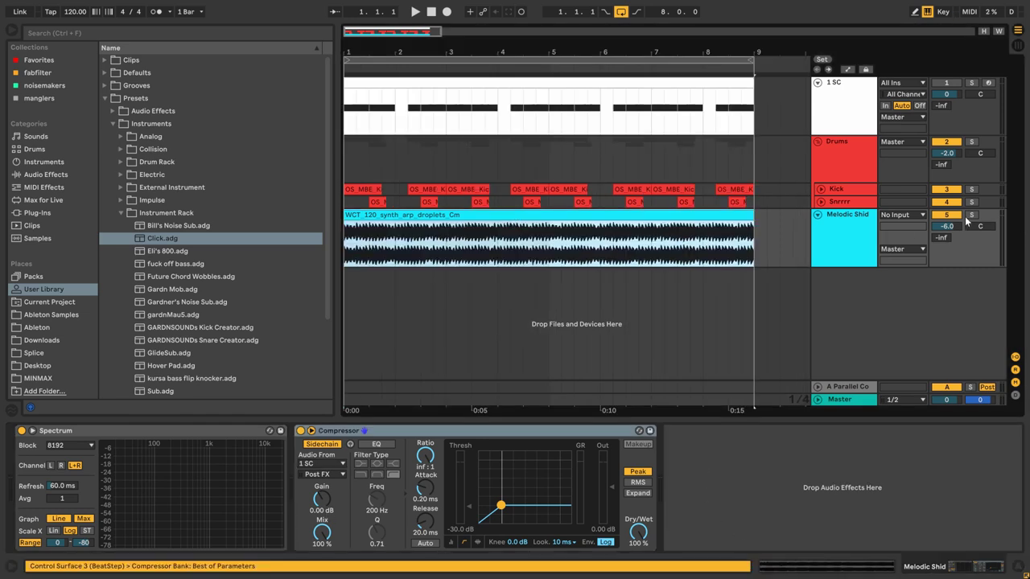
# Solo and play the Melodic Shid track, and lower its compressor threshold to -45.0 dB
pyautogui.click(970, 216)
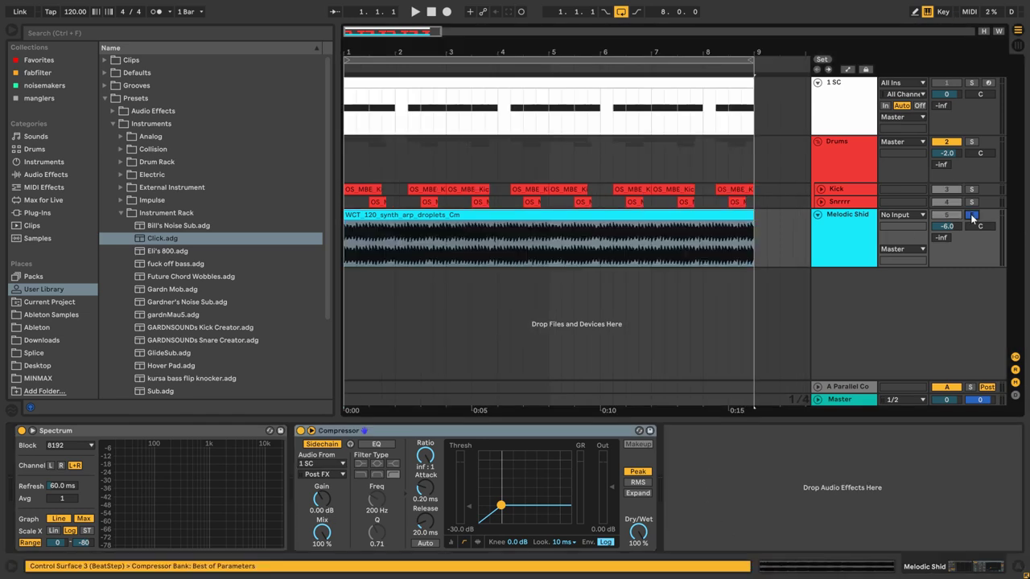
pyautogui.press('space')
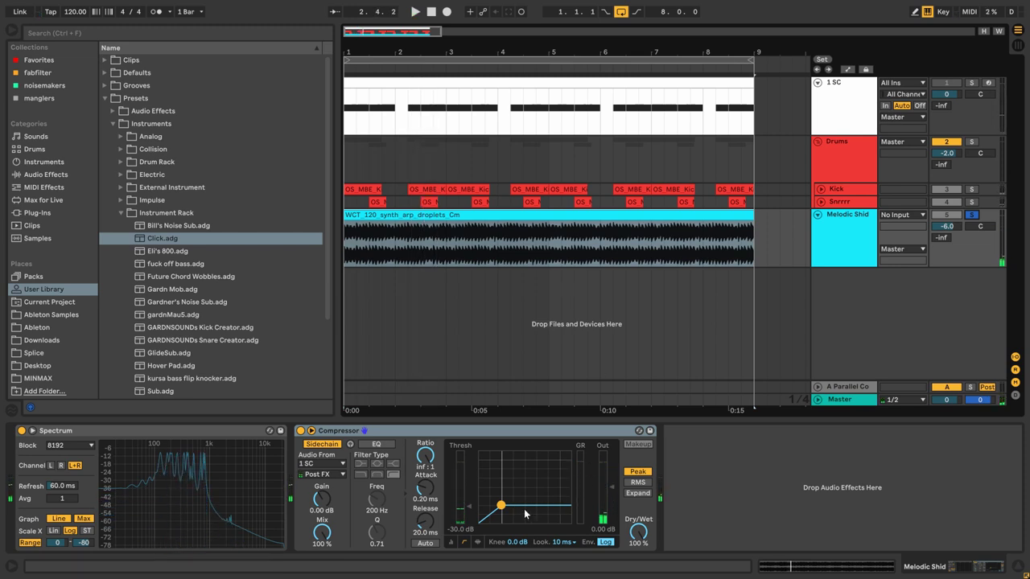
pyautogui.scroll(-10, 463, 531)
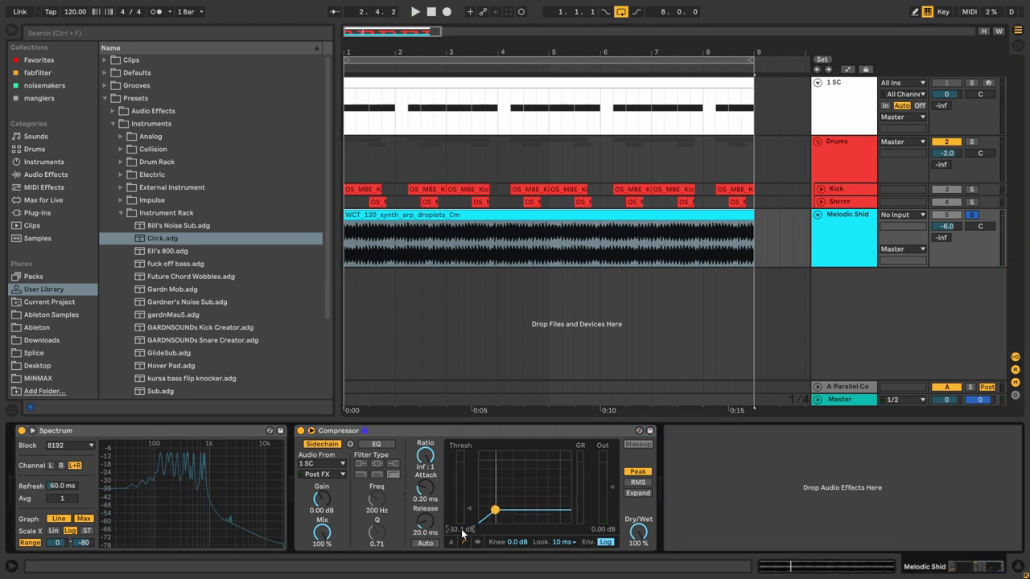
pyautogui.scroll(-1, 462, 531)
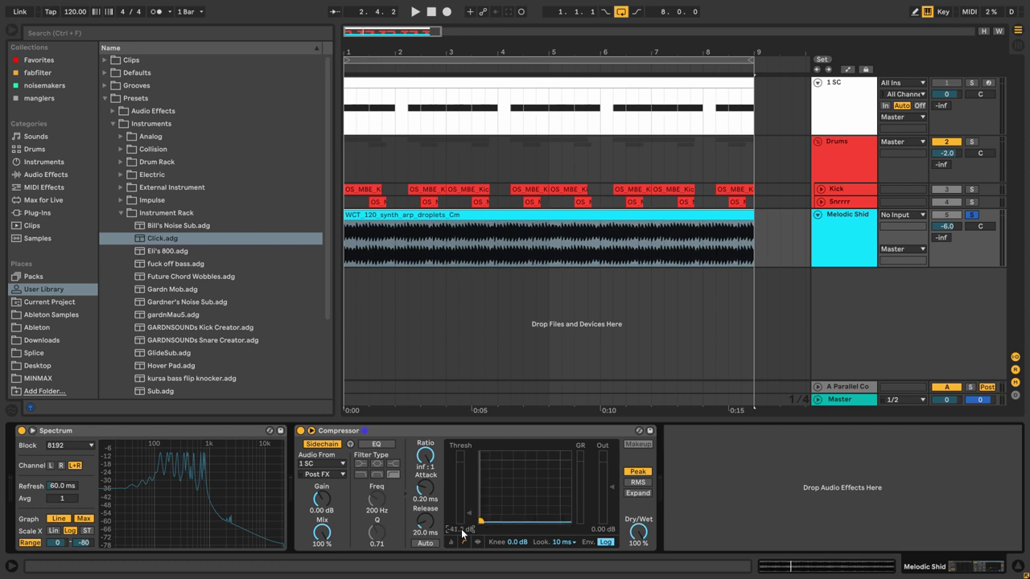
pyautogui.scroll(-4, 463, 531)
pyautogui.press('space')
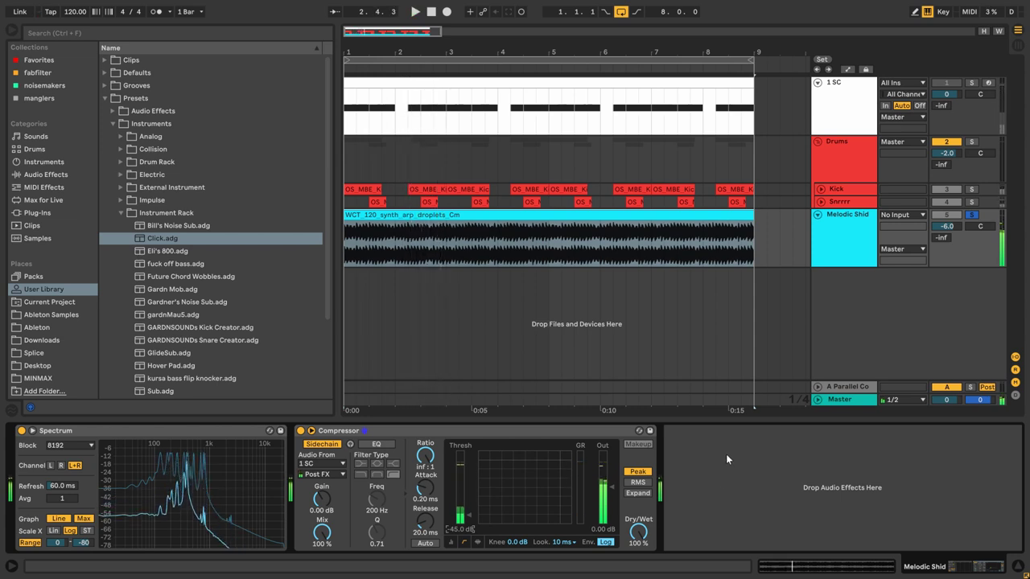
# Raise the compressor's release to 100 ms and play the loop with the drums
pyautogui.press('space')
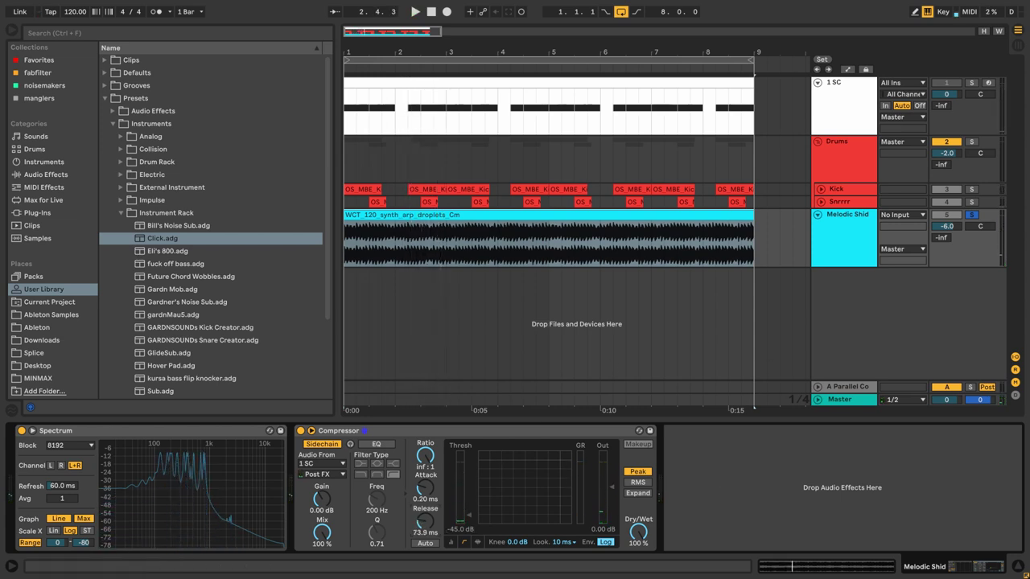
pyautogui.scroll(3, 437, 522)
pyautogui.press('space')
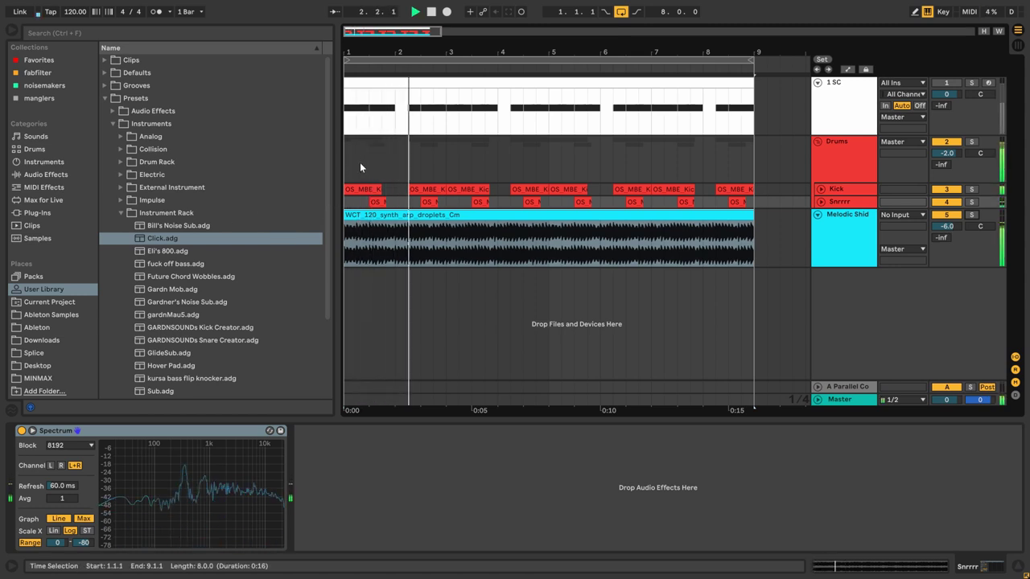
pyautogui.press('space')
# Compare loop playback with the Melodic Shid compressor switched off and switched back on
pyautogui.click(852, 245)
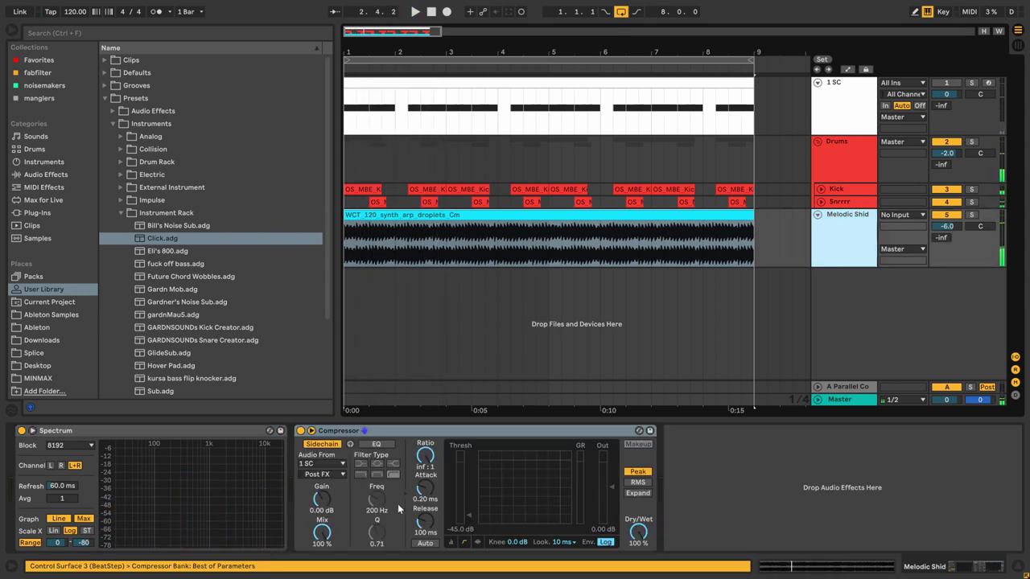
pyautogui.click(300, 431)
pyautogui.press('space')
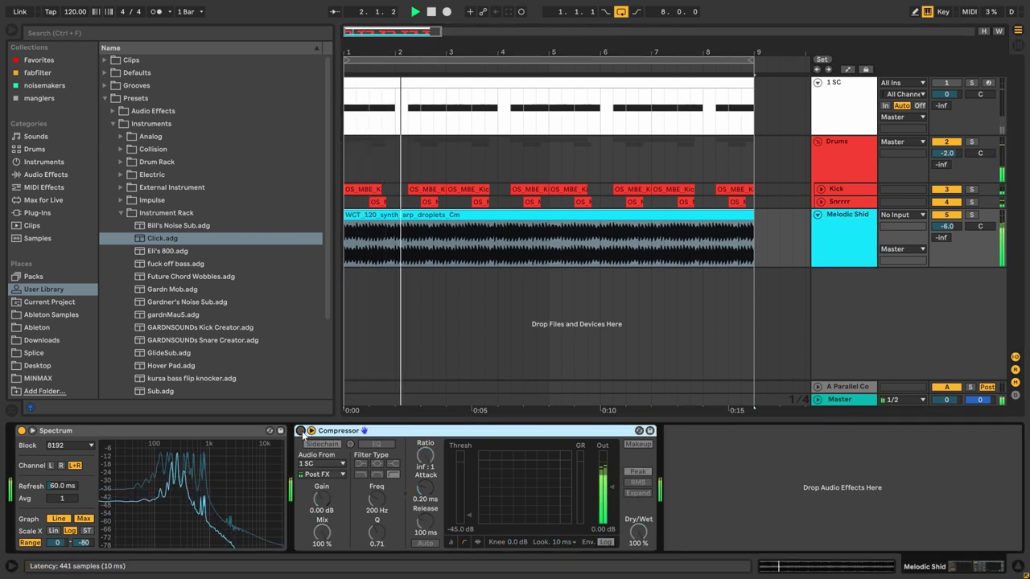
pyautogui.press('space')
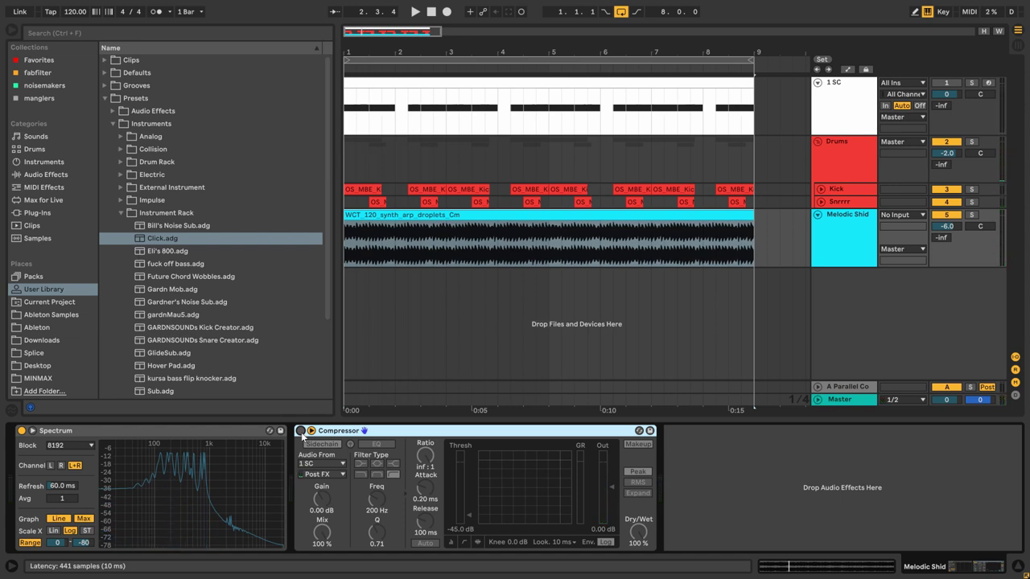
pyautogui.click(300, 431)
pyautogui.press('space')
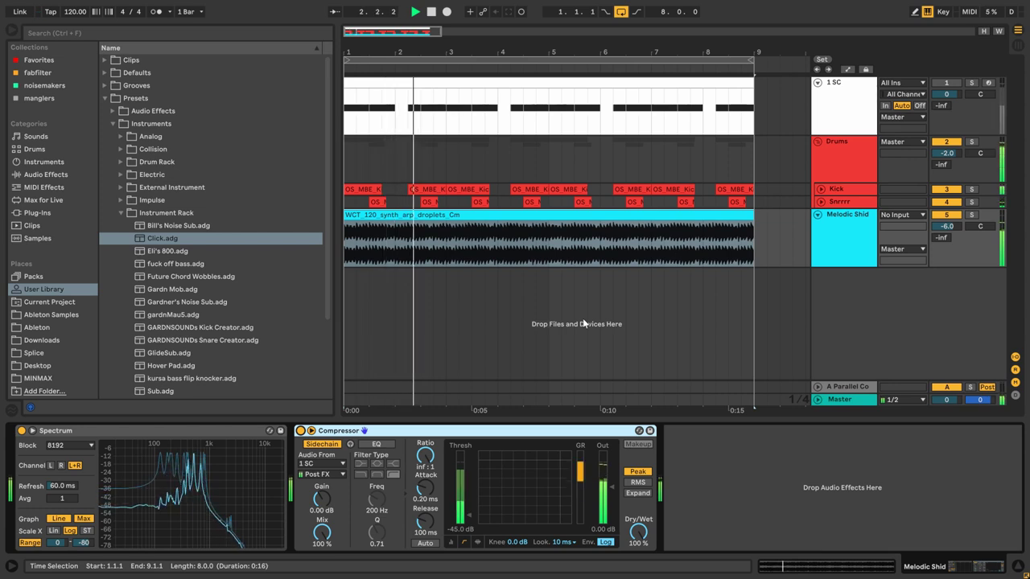
pyautogui.press('space')
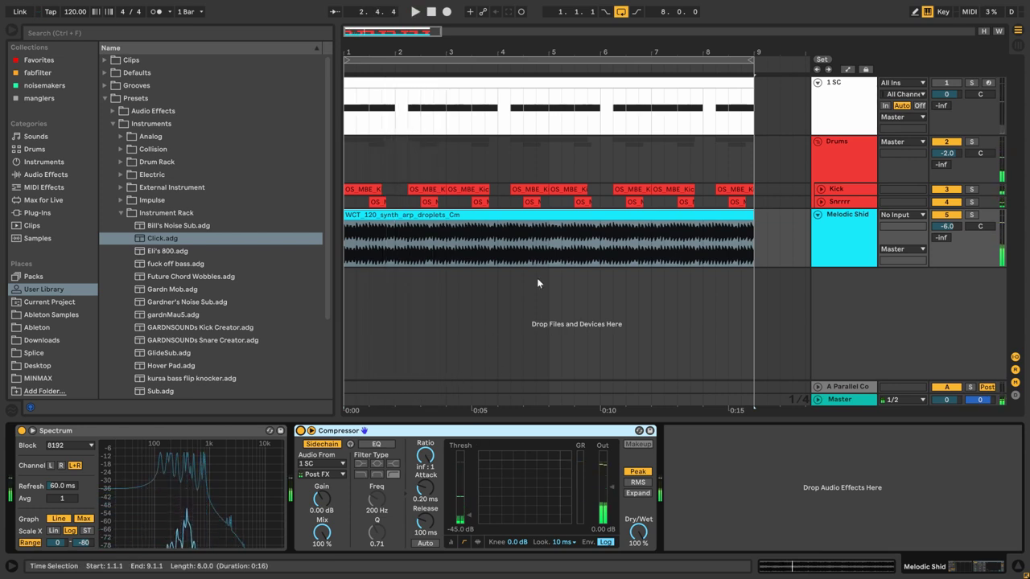
pyautogui.click(791, 250)
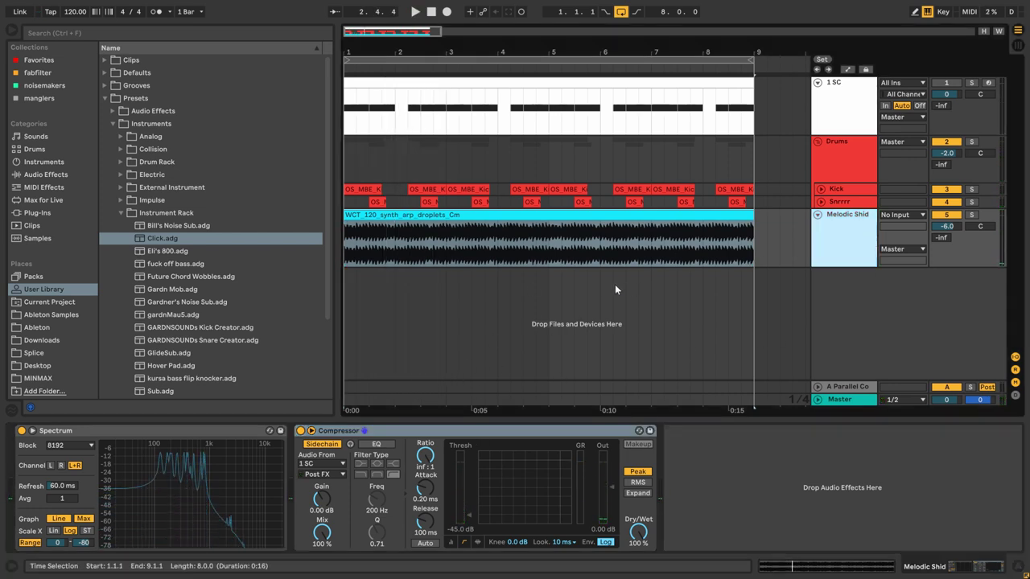
pyautogui.click(856, 252)
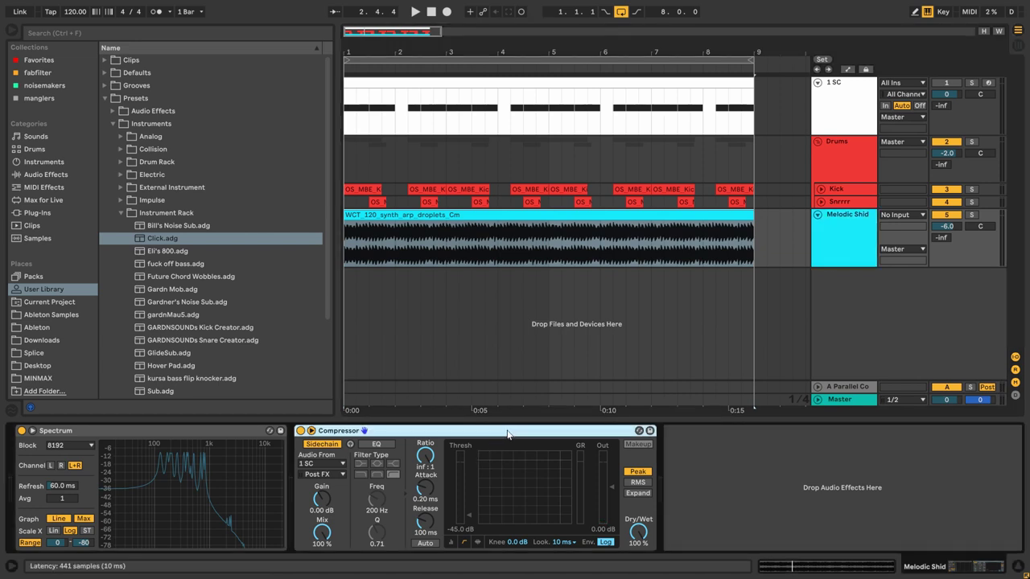
pyautogui.click(848, 107)
pyautogui.click(846, 225)
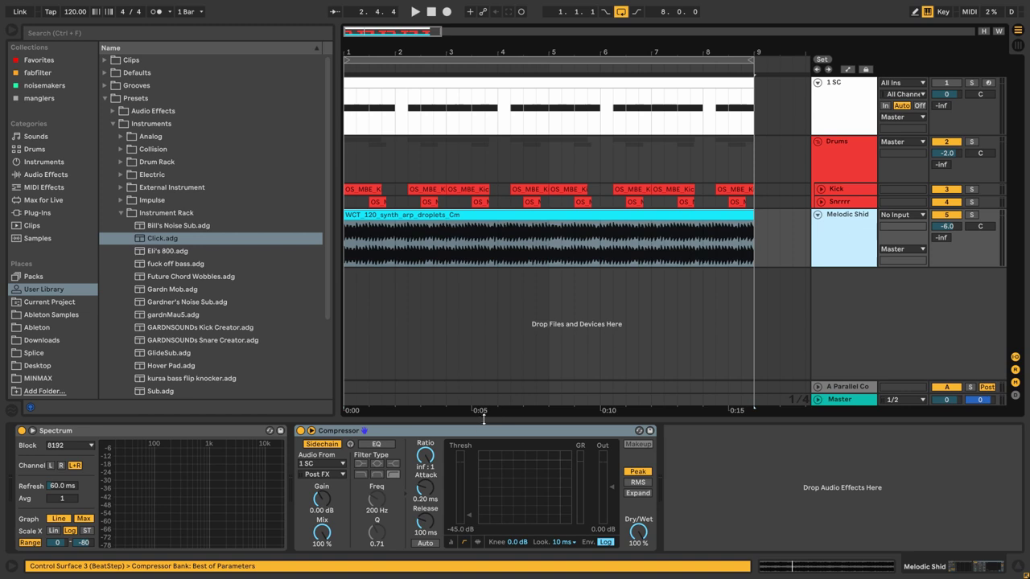
pyautogui.click(496, 119)
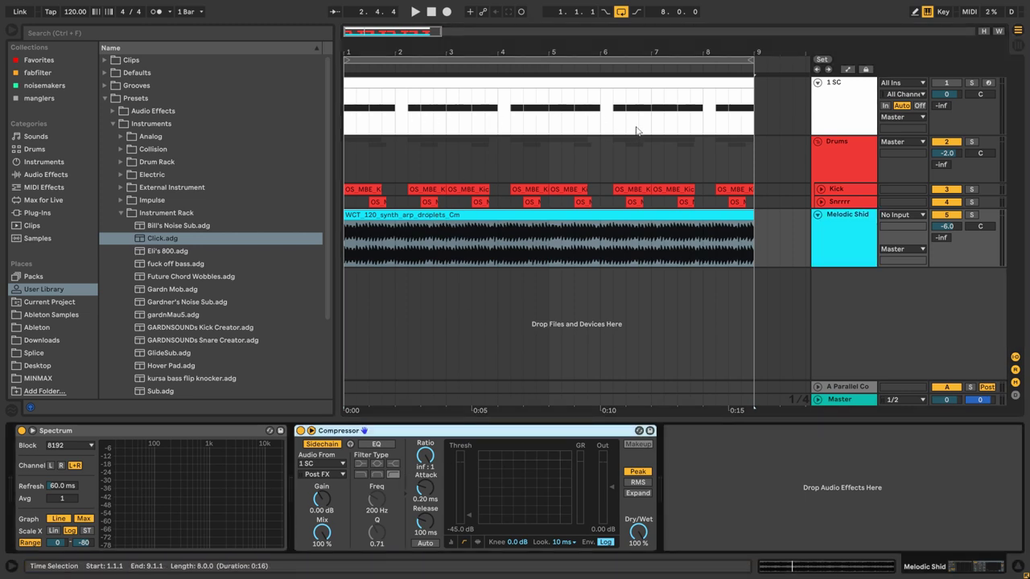
pyautogui.click(660, 82)
pyautogui.moveTo(390, 32); pyautogui.dragTo(502, 25)
pyautogui.click(540, 147)
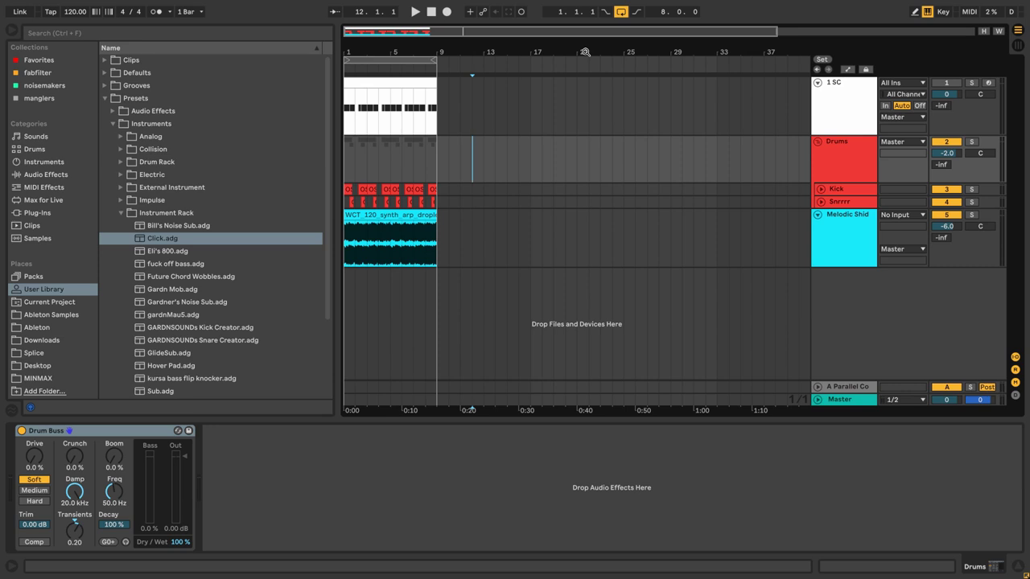
# Fold the SC trigger track in the arrangement
pyautogui.click(425, 82)
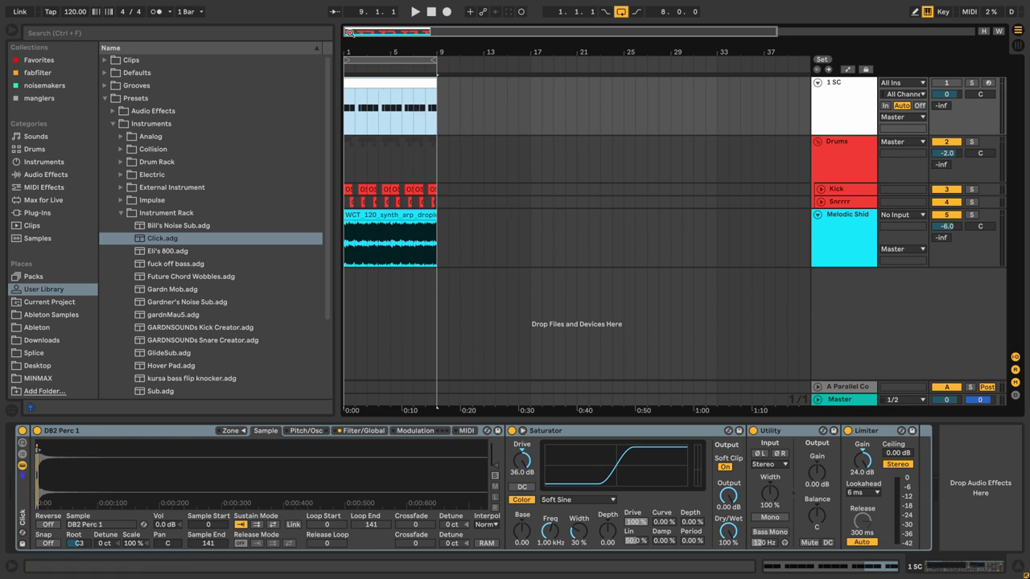
pyautogui.moveTo(350, 32); pyautogui.dragTo(350, 63)
pyautogui.click(816, 103)
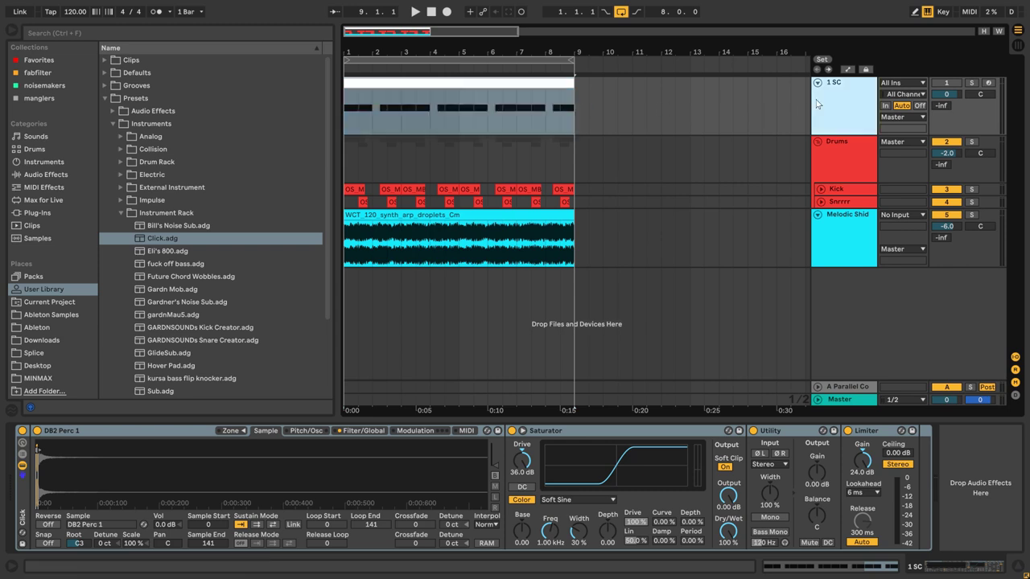
pyautogui.click(817, 83)
# Turn off Spectrum and the Compressor on the Melodic Shid track and collapse both devices
pyautogui.click(866, 167)
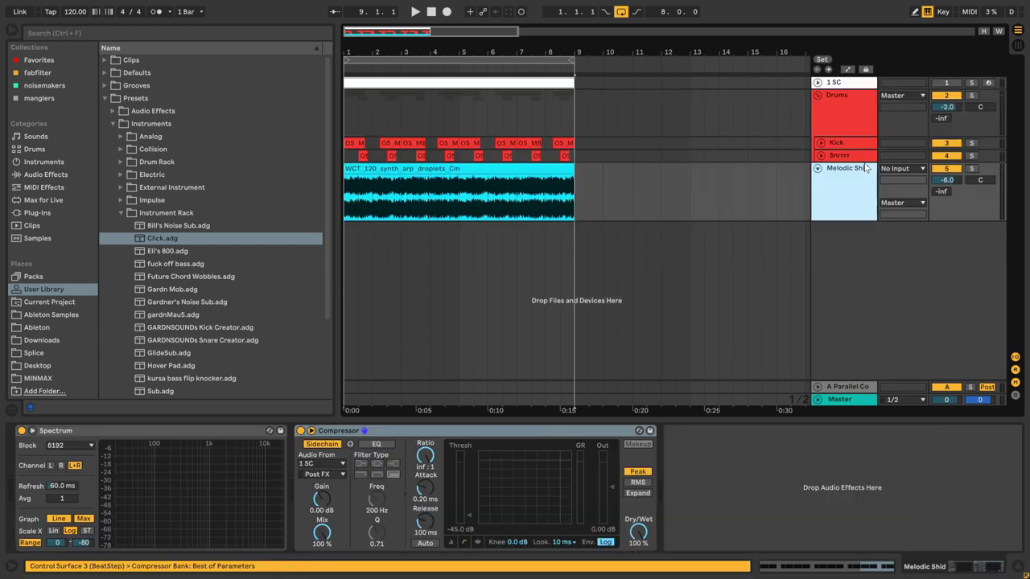
pyautogui.click(300, 431)
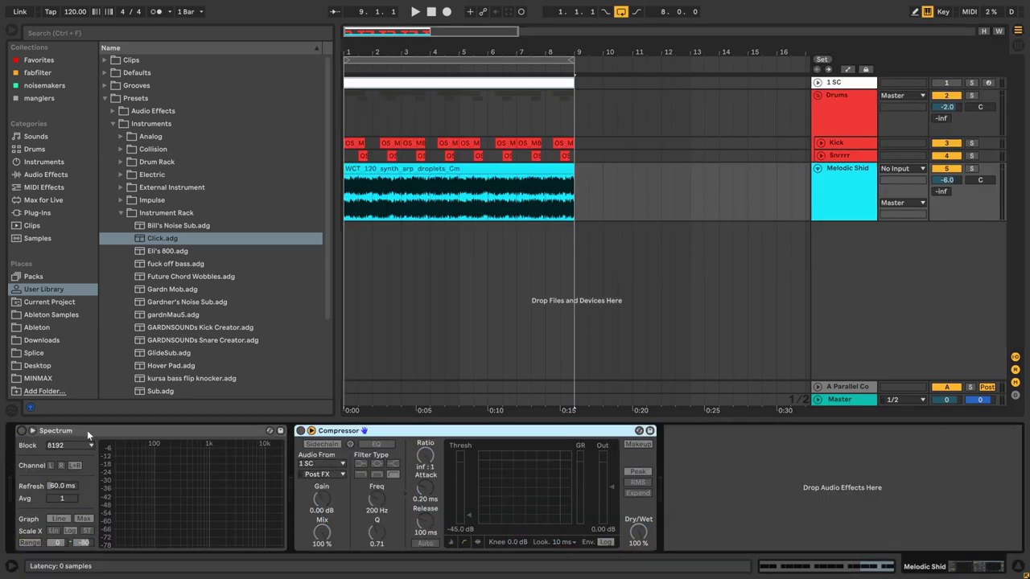
pyautogui.doubleClick(87, 431)
pyautogui.doubleClick(85, 431)
pyautogui.click(389, 507)
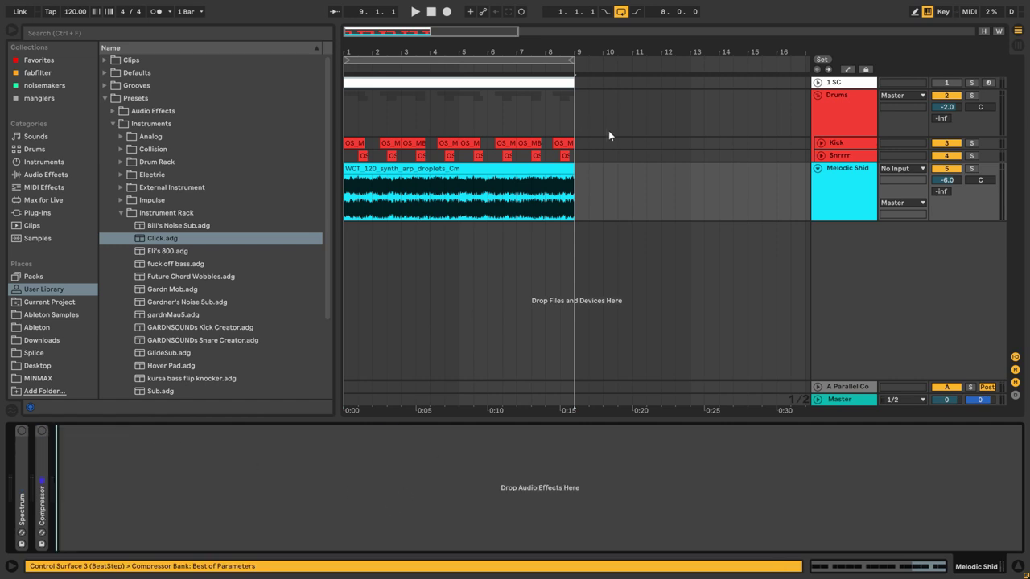
# Select the synth clip and play the loop from its start with the Compressor bypassed
pyautogui.click(434, 169)
pyautogui.moveTo(349, 36); pyautogui.dragTo(344, 61)
pyautogui.press('space')
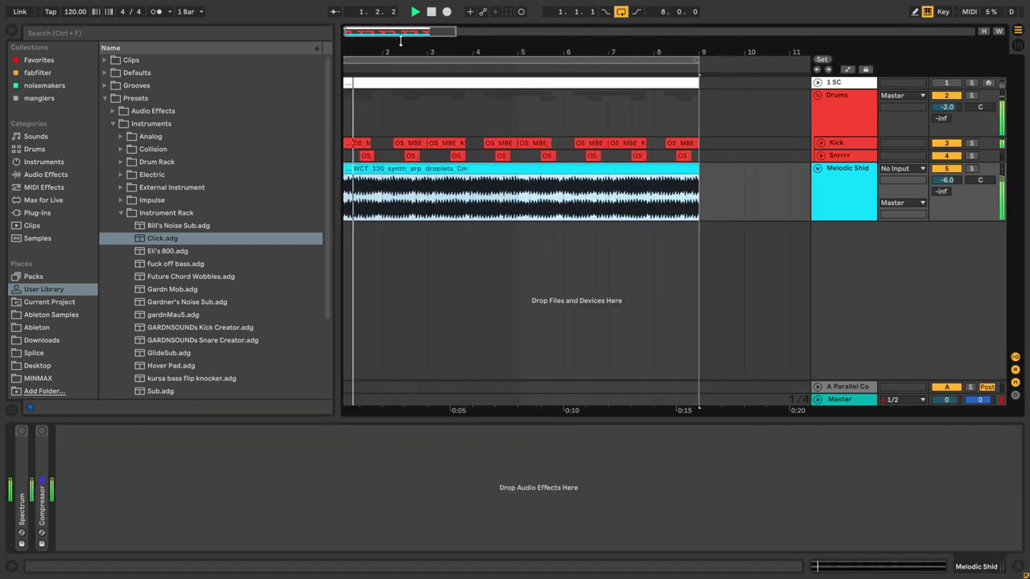
pyautogui.moveTo(399, 40); pyautogui.dragTo(387, 48)
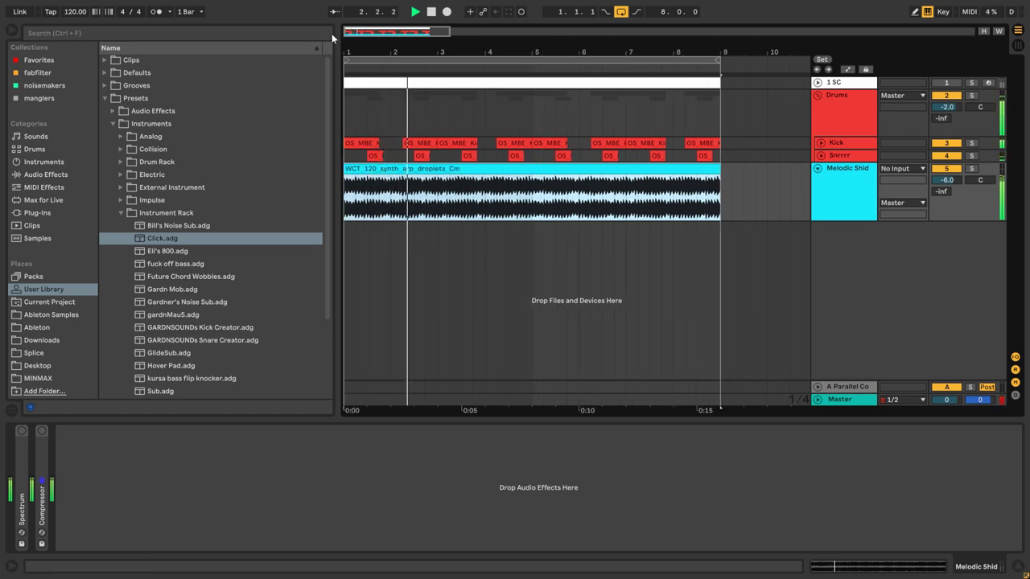
# Load the Max for Live device Chain Shaper V3.1b after the Compressor, and play the loop through it
pyautogui.click(45, 201)
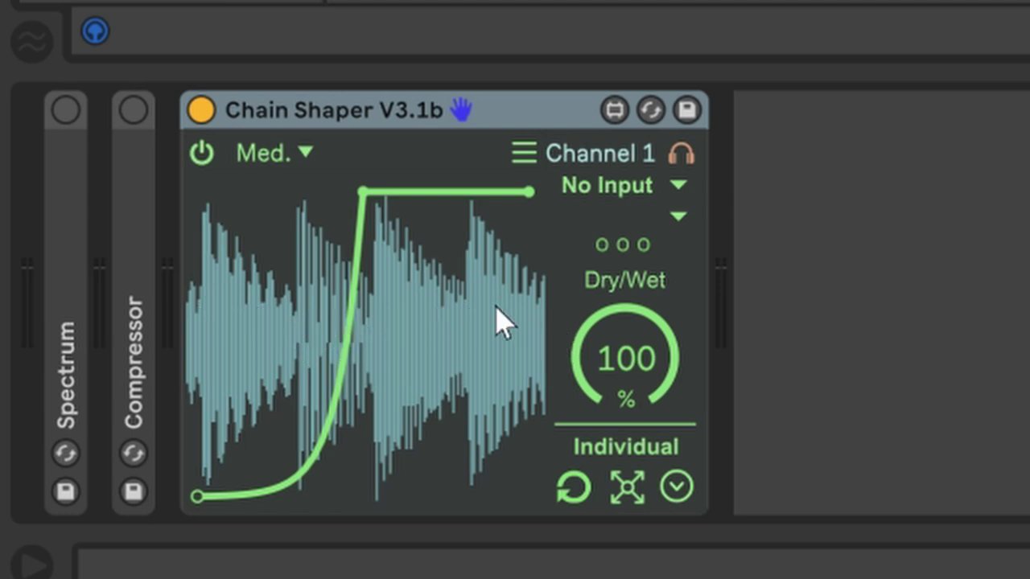
pyautogui.press('space')
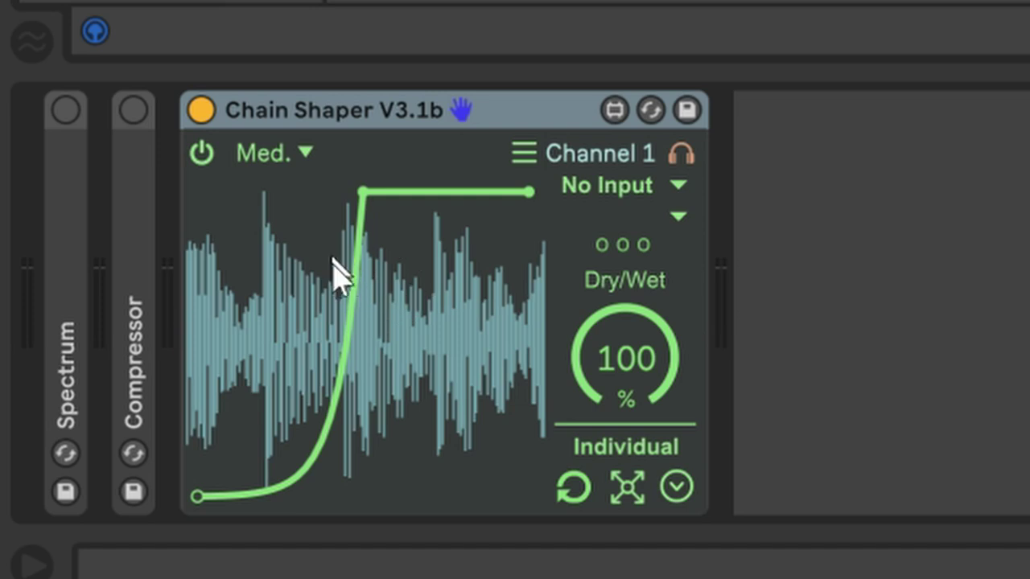
pyautogui.press('space')
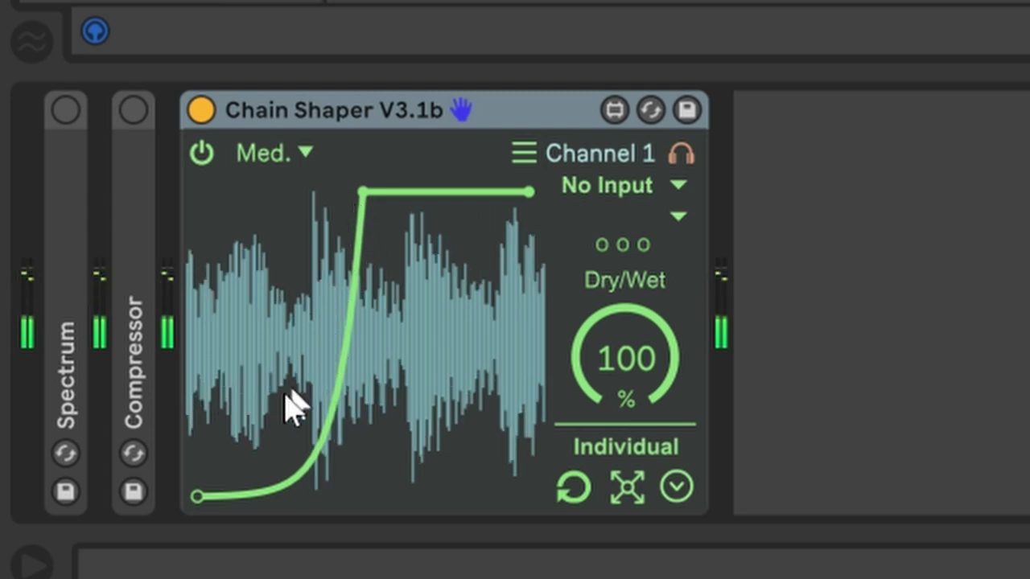
pyautogui.press('space')
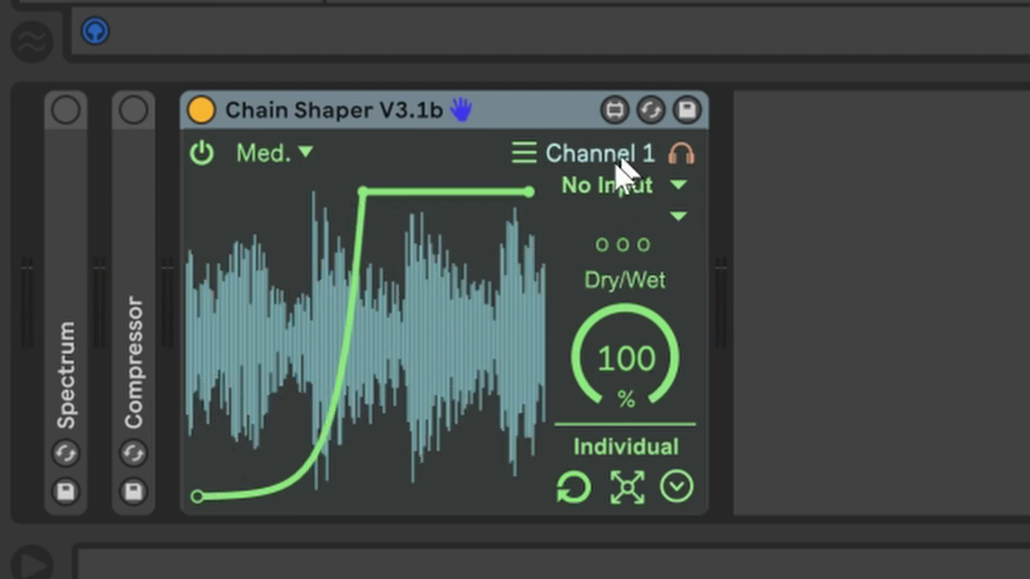
# Switch Chain Shaper's Channel 1 off and on again, and view the list of available channels without changing the channel
pyautogui.moveTo(322, 294); pyautogui.dragTo(329, 311)
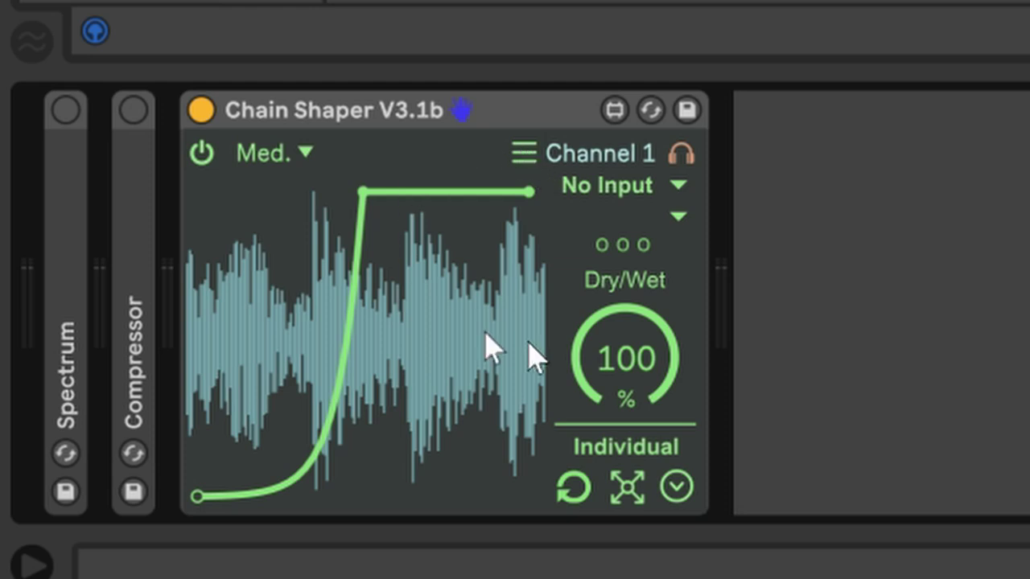
pyautogui.click(513, 119)
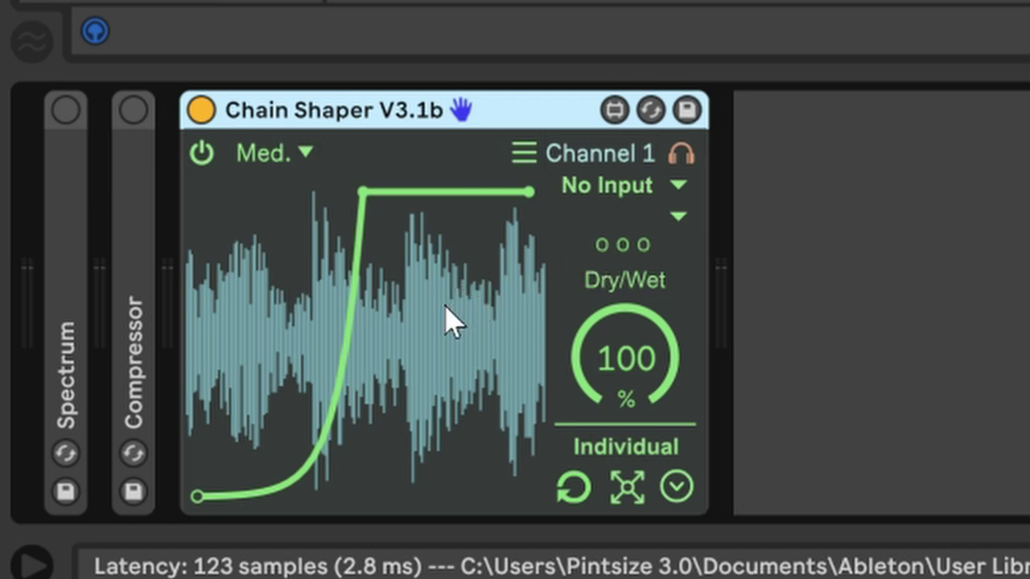
pyautogui.click(201, 155)
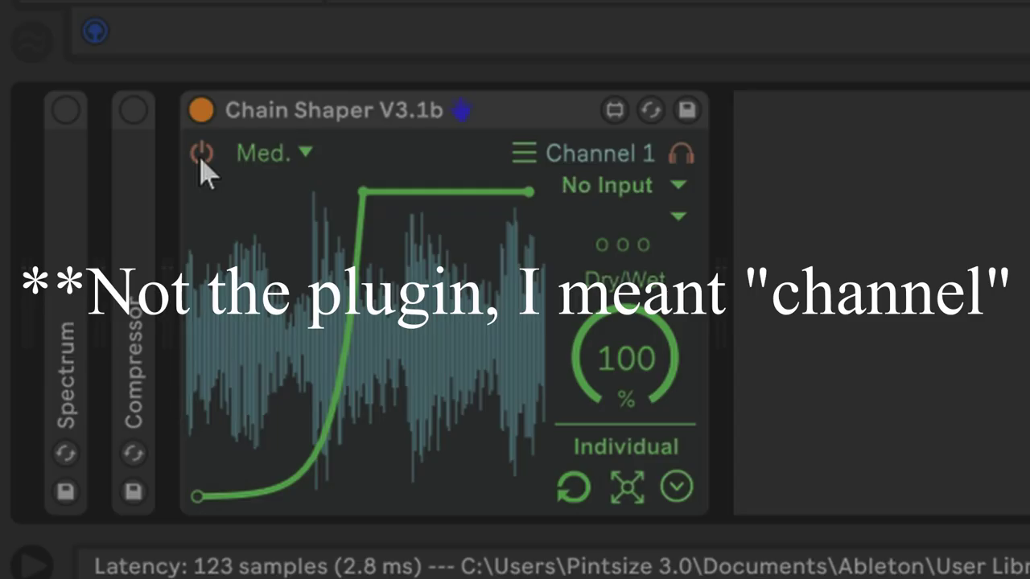
pyautogui.click(201, 156)
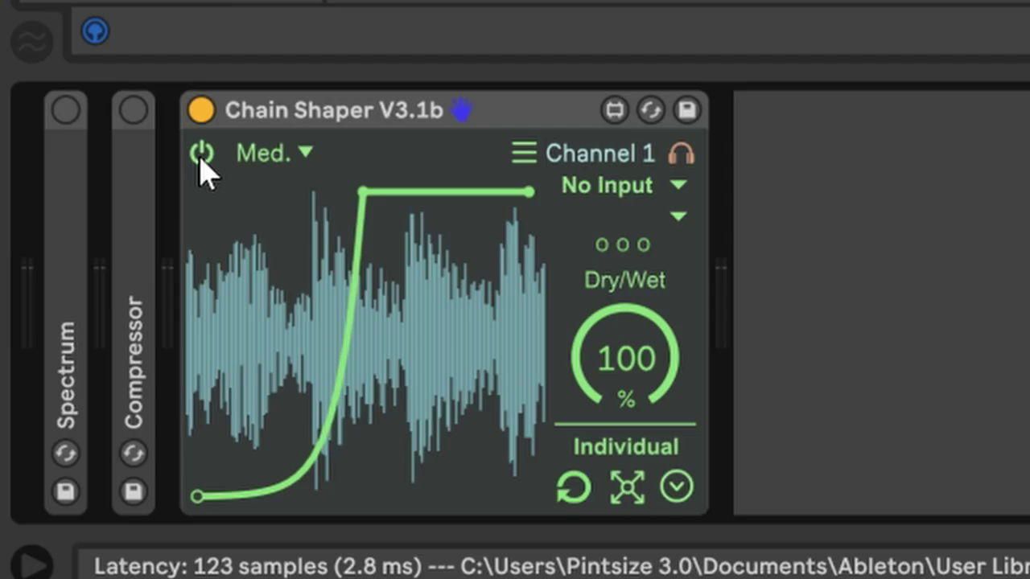
pyautogui.click(684, 158)
pyautogui.click(537, 156)
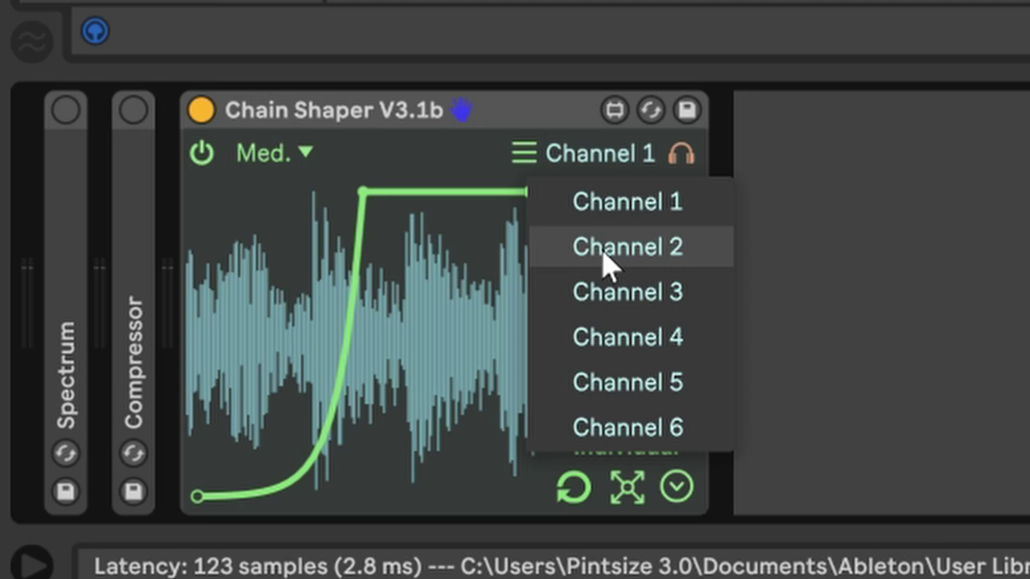
pyautogui.click(510, 125)
# Try the Sync length mode, look through its note types and note divisions, and return the mode to Med
pyautogui.click(292, 154)
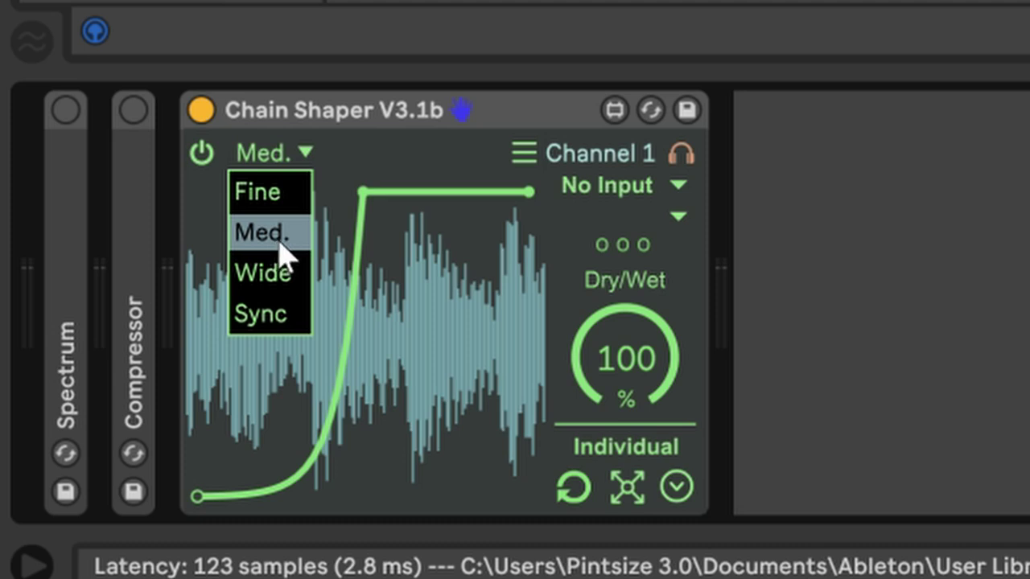
pyautogui.click(284, 326)
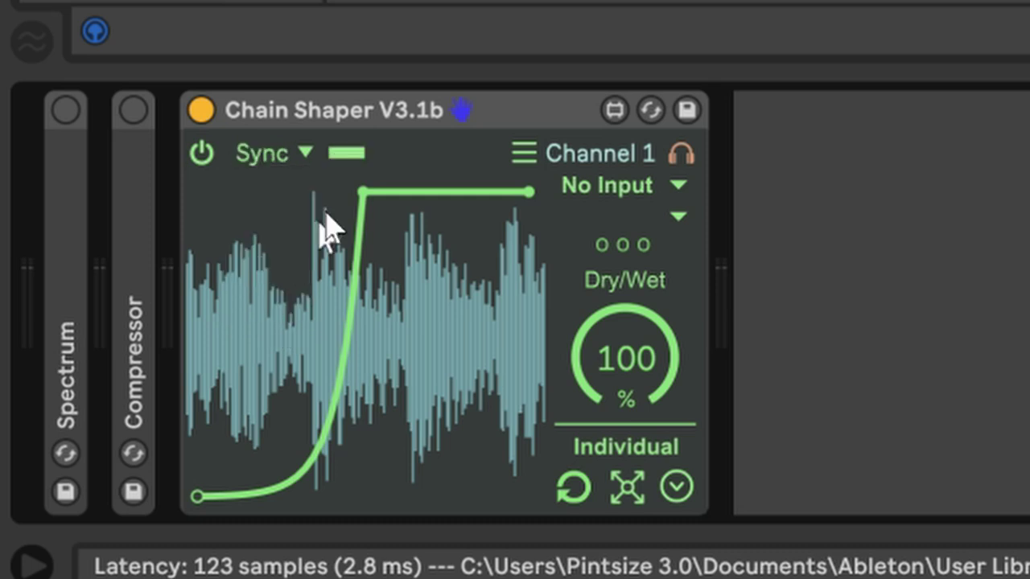
pyautogui.click(402, 227)
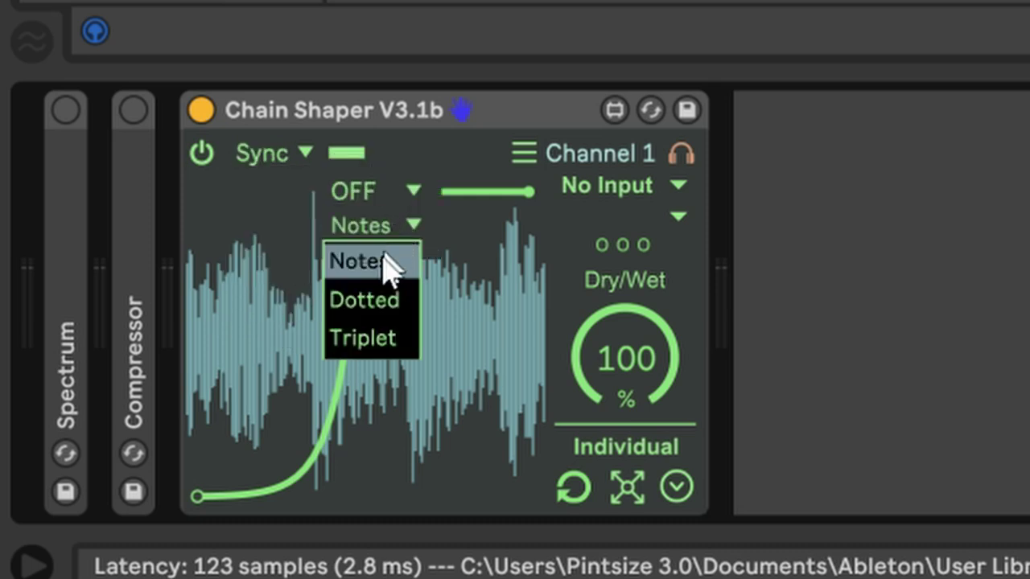
pyautogui.click(389, 197)
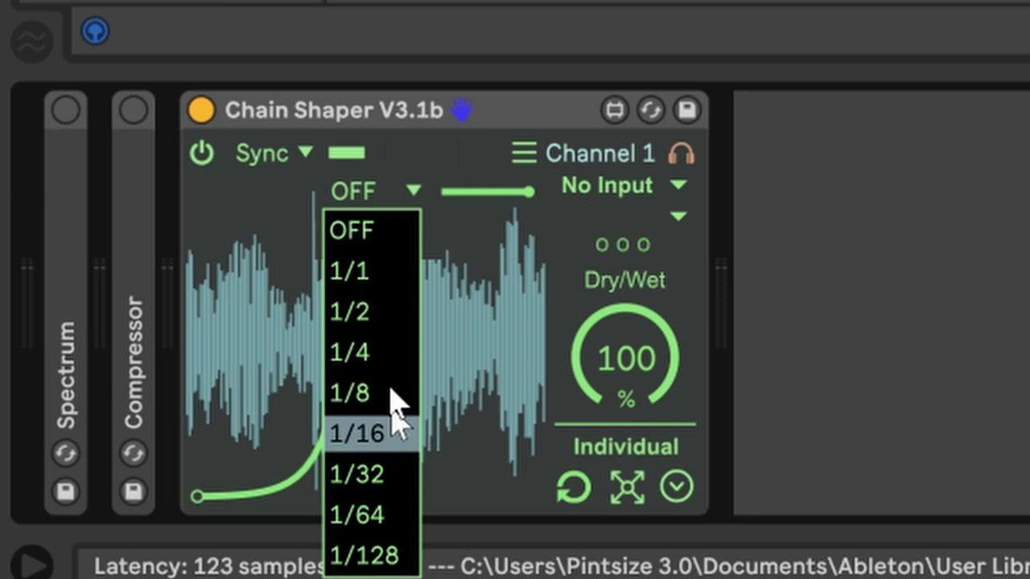
pyautogui.click(385, 189)
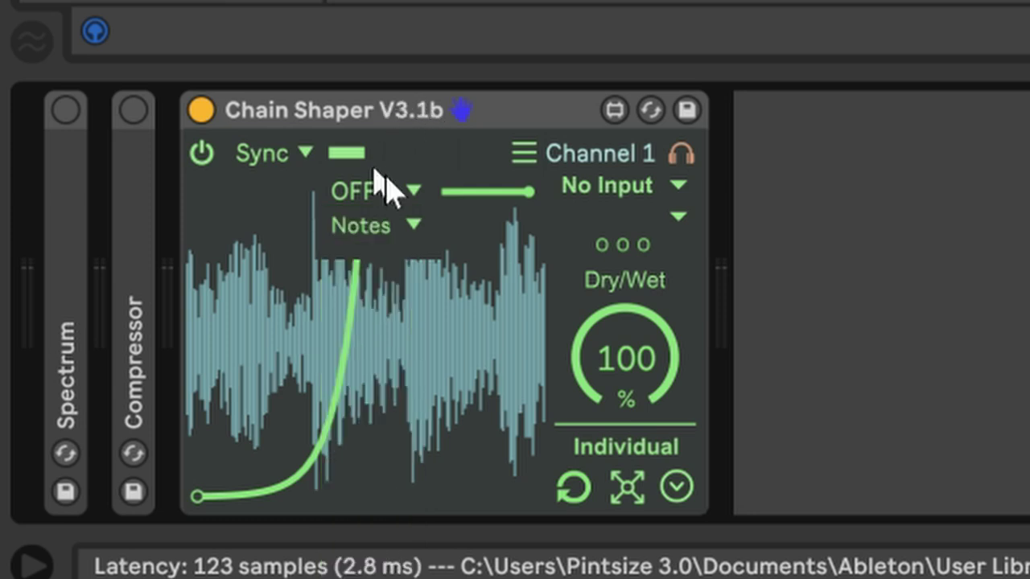
pyautogui.click(305, 158)
pyautogui.click(289, 233)
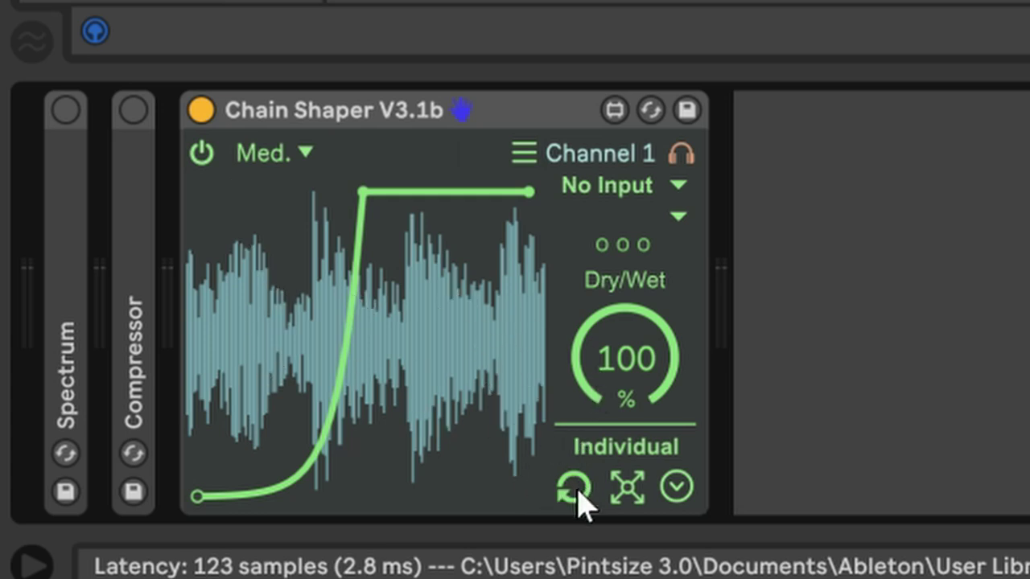
# In the enlarged oscilloscope window, try Oscilloscope Sync at 1/4 and 1/2, set it to 4/1, and close the window
pyautogui.click(628, 485)
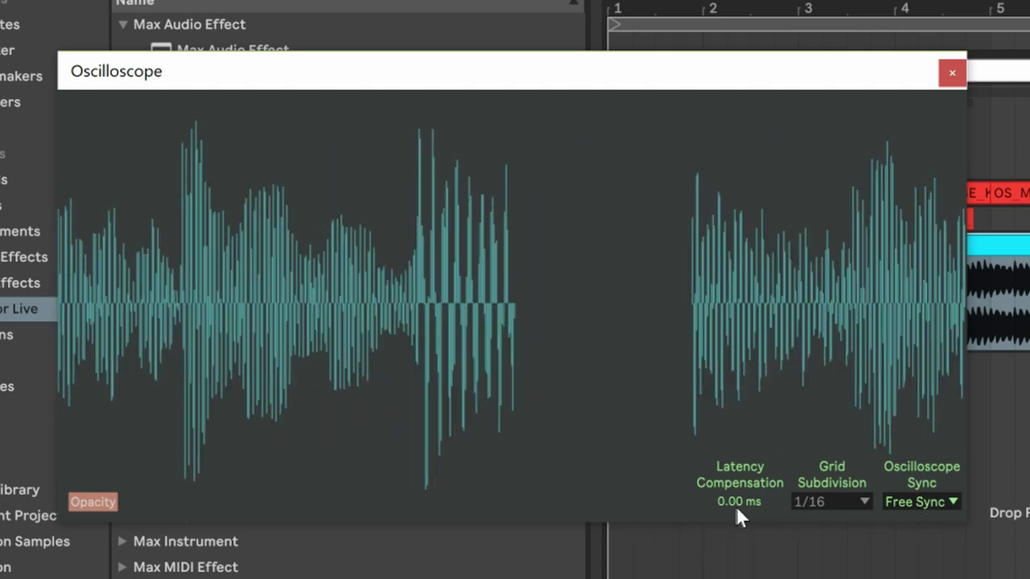
pyautogui.click(933, 503)
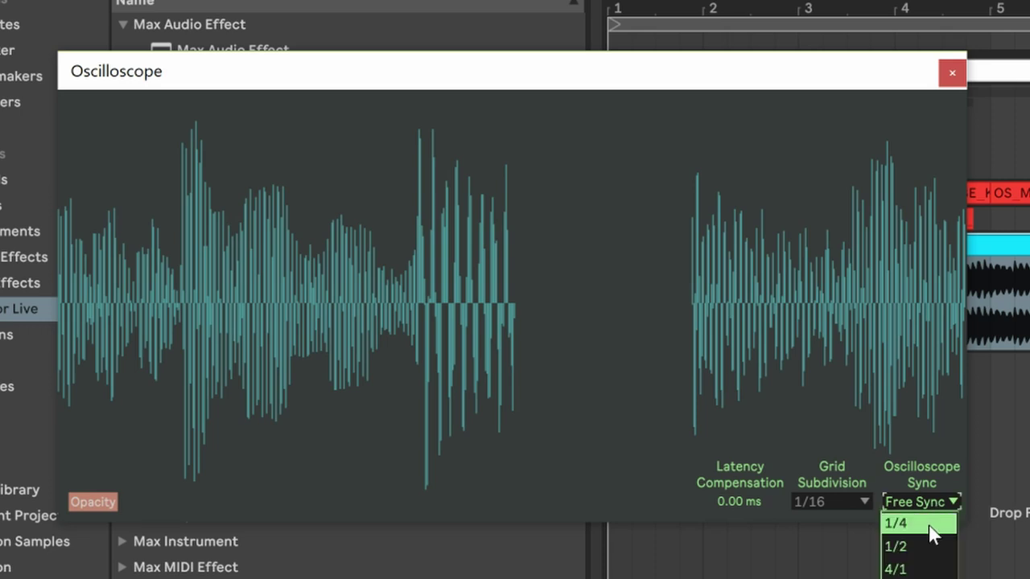
pyautogui.click(929, 521)
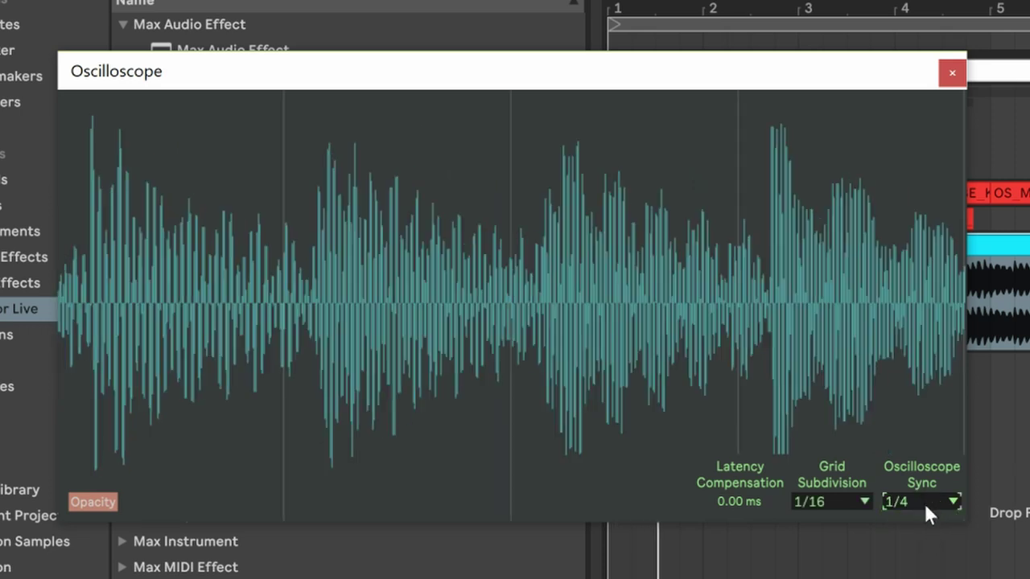
pyautogui.click(929, 503)
pyautogui.click(917, 547)
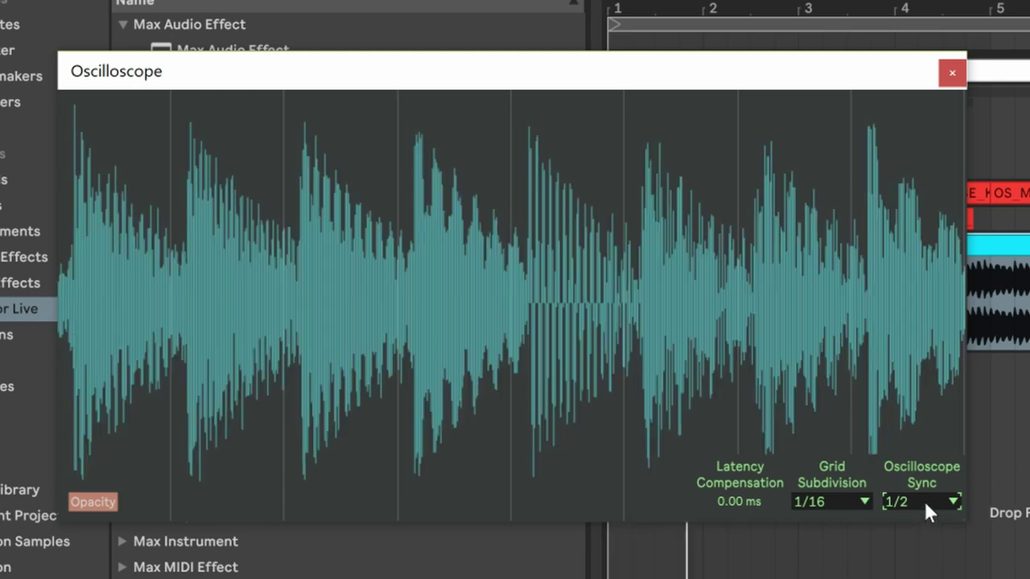
pyautogui.click(925, 501)
pyautogui.click(923, 570)
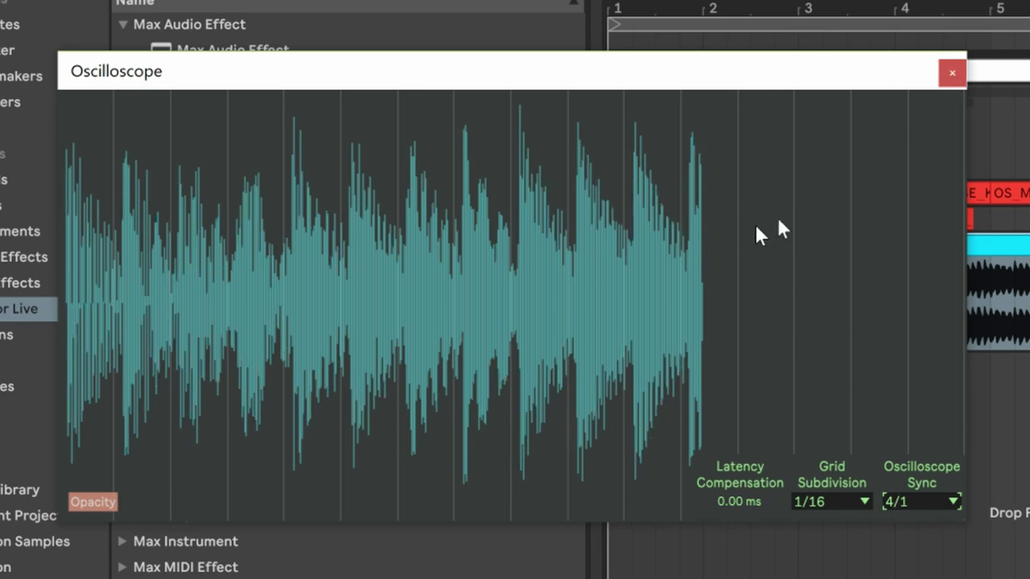
pyautogui.click(950, 74)
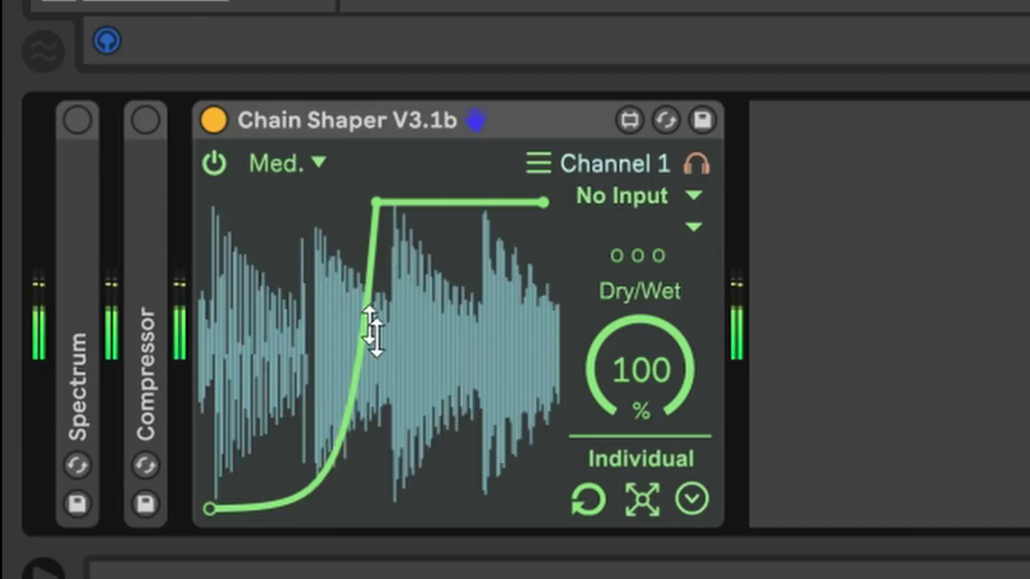
# View Channel 1's Sensitivity, Input Gain and Transient settings, and return to the Dry/Wet control
pyautogui.click(651, 255)
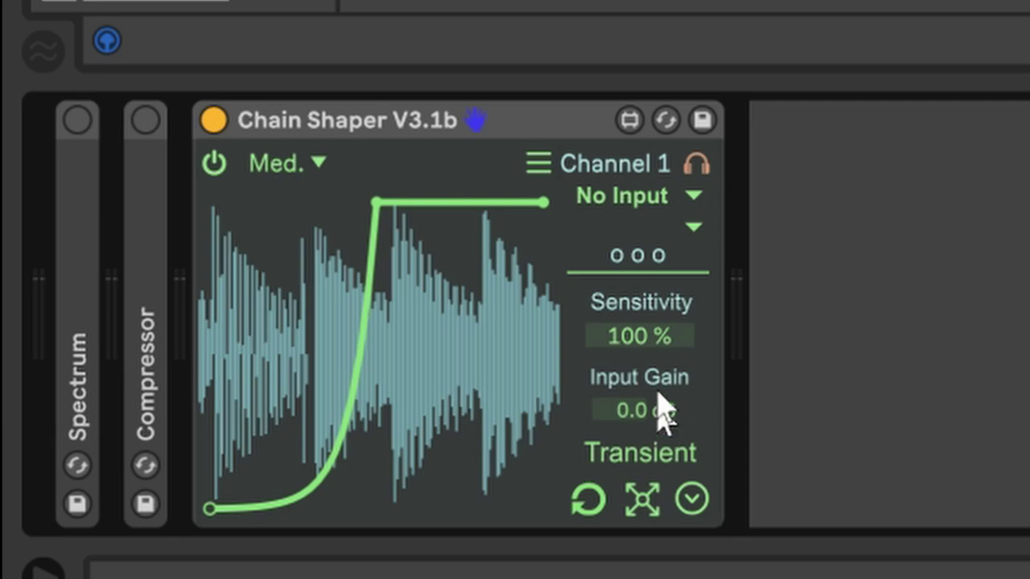
pyautogui.click(650, 254)
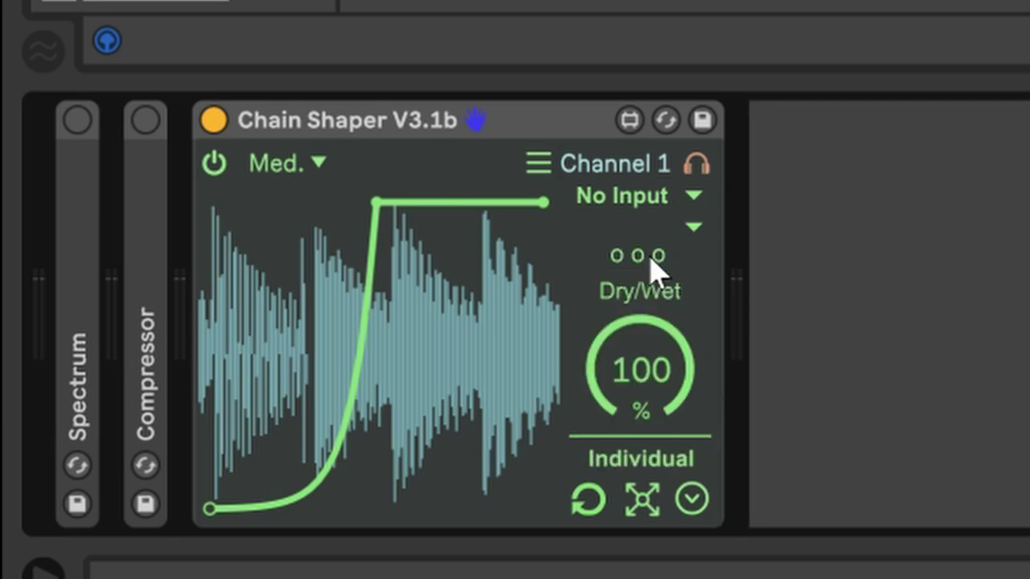
pyautogui.moveTo(667, 386)
pyautogui.mouseDown()
pyautogui.moveTo(667, 483)
pyautogui.moveTo(667, 378)
pyautogui.mouseUp()
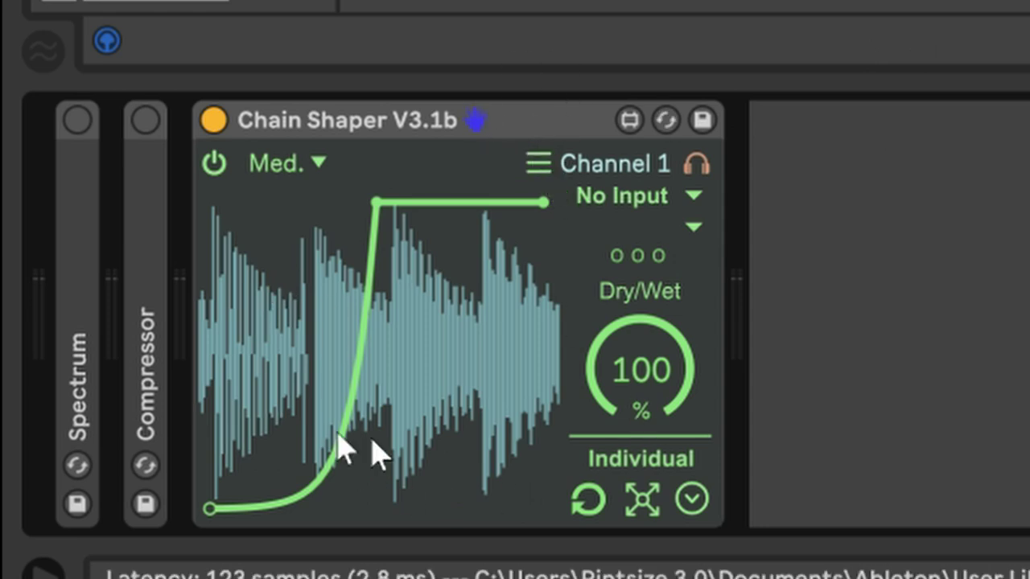
# Route Channel 1's trigger input from the Kick track and tap it Post FX
pyautogui.click(681, 199)
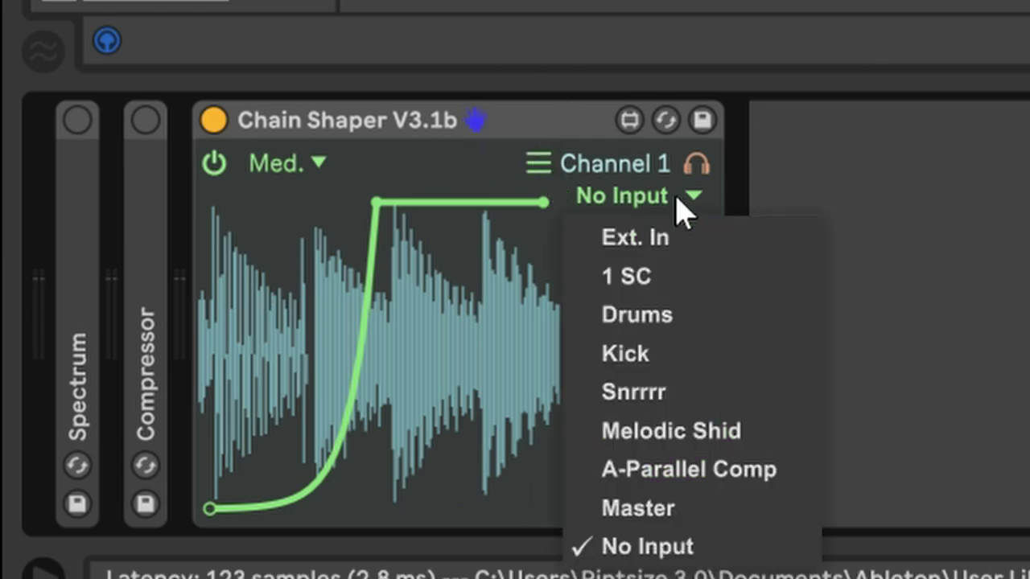
pyautogui.click(669, 356)
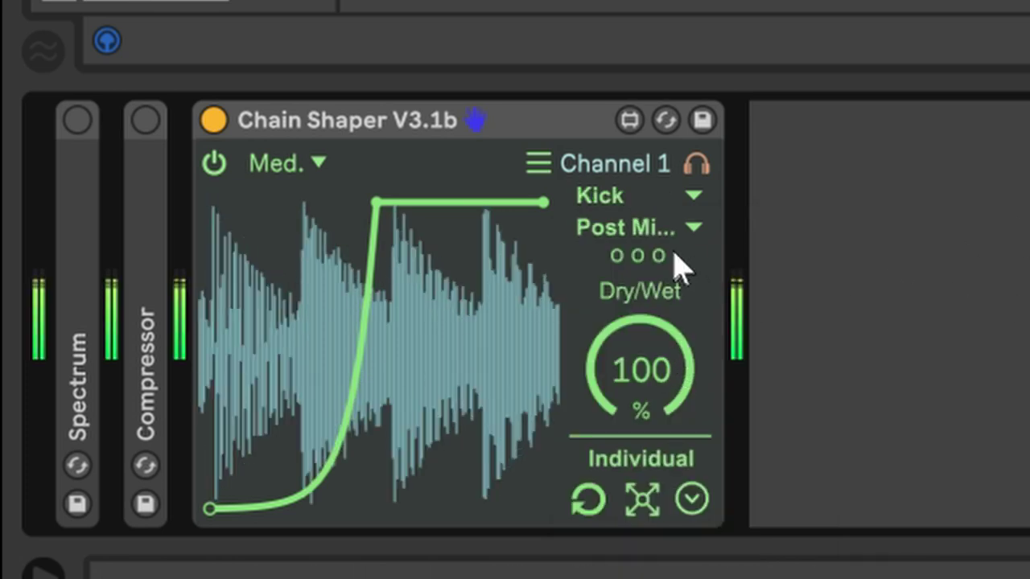
pyautogui.click(657, 229)
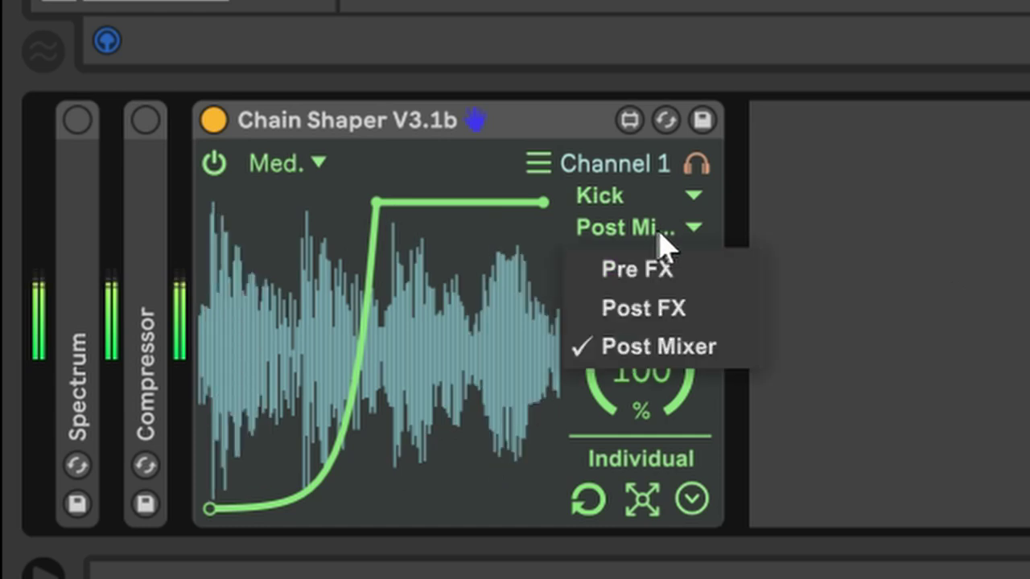
pyautogui.click(715, 314)
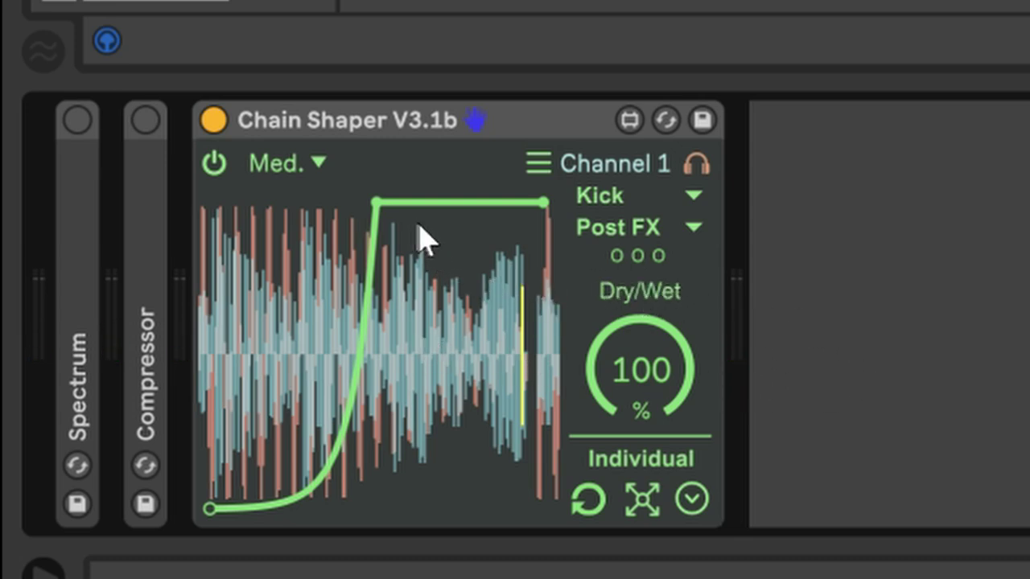
# Shorten the volume curve's ramp to about one sixth of its width and lower Dry/Wet to 35%
pyautogui.moveTo(375, 203); pyautogui.dragTo(260, 189)
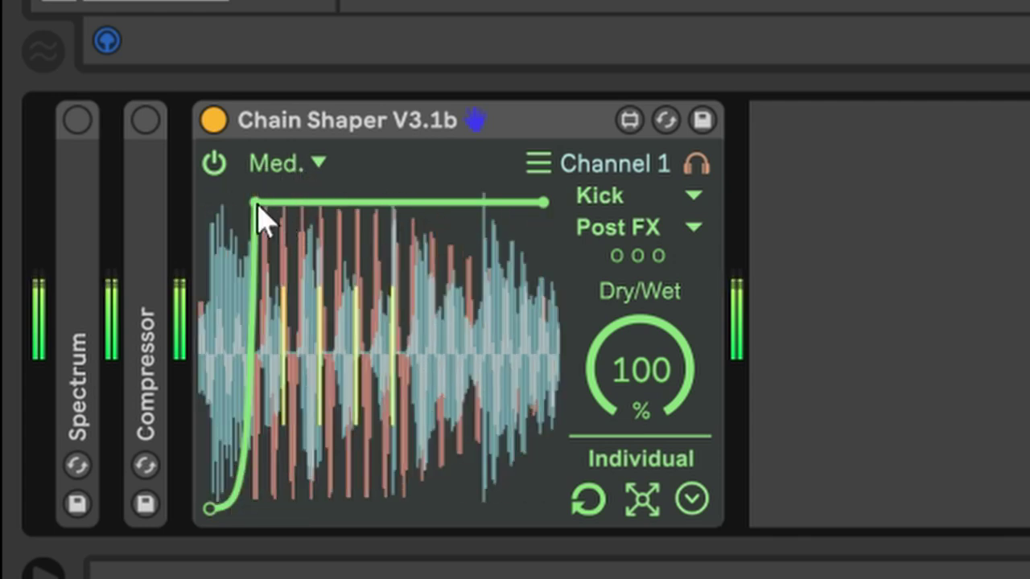
pyautogui.moveTo(256, 201); pyautogui.dragTo(267, 198)
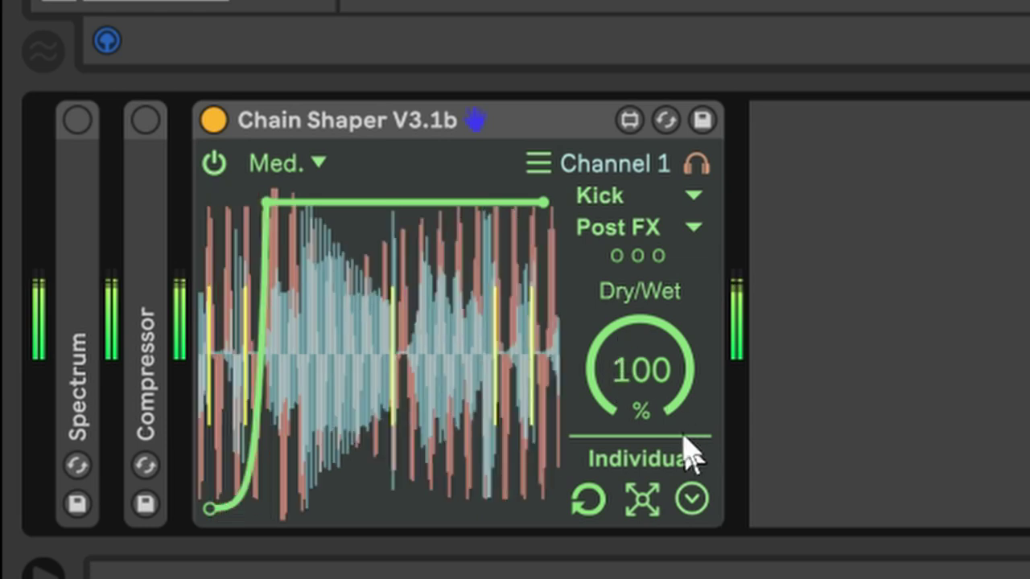
pyautogui.moveTo(682, 431); pyautogui.dragTo(682, 509)
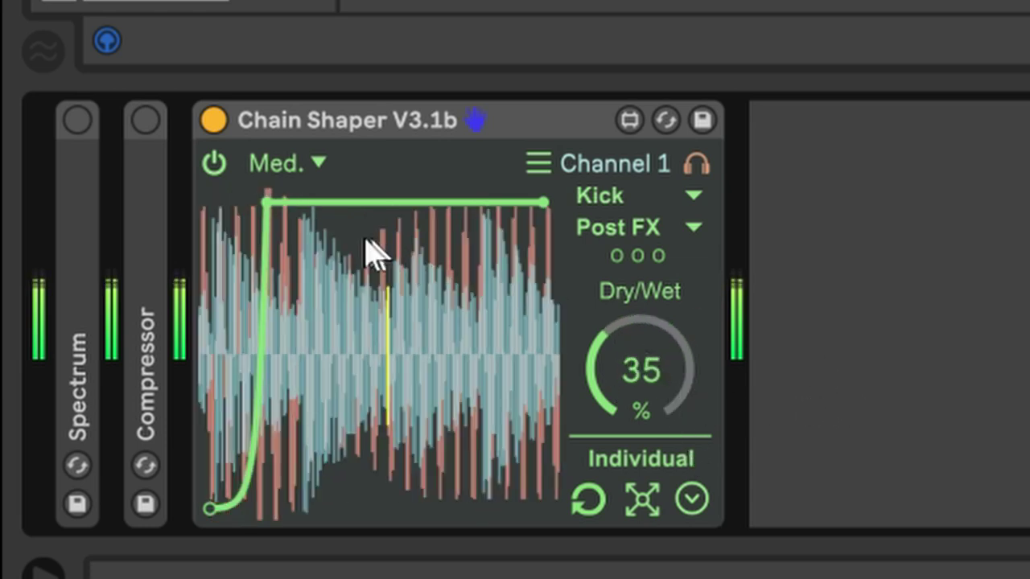
# Lengthen the volume curve's ramp to about half of its width and set Dry/Wet to 100%
pyautogui.moveTo(275, 201); pyautogui.dragTo(375, 184)
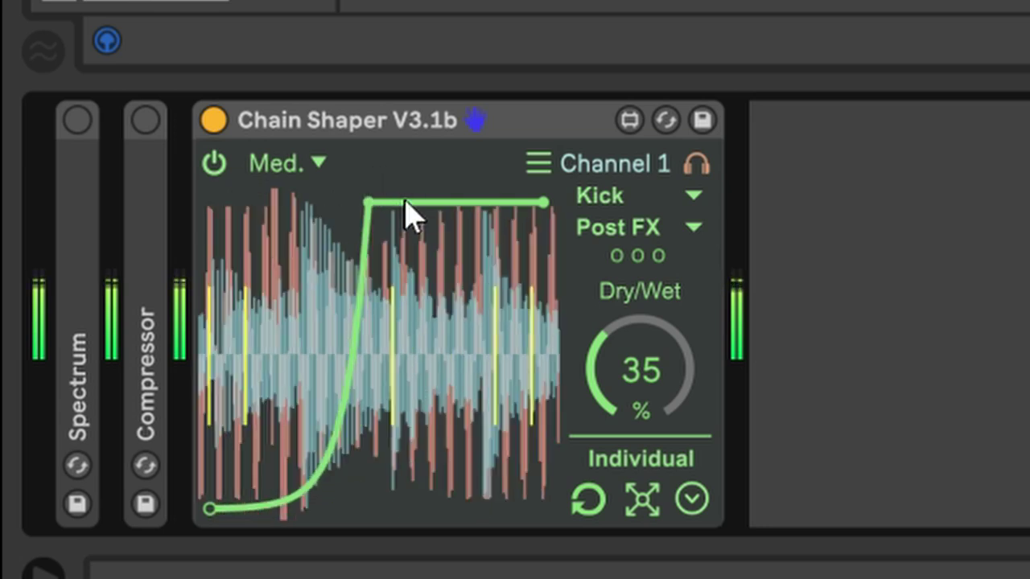
pyautogui.moveTo(373, 201); pyautogui.dragTo(388, 201)
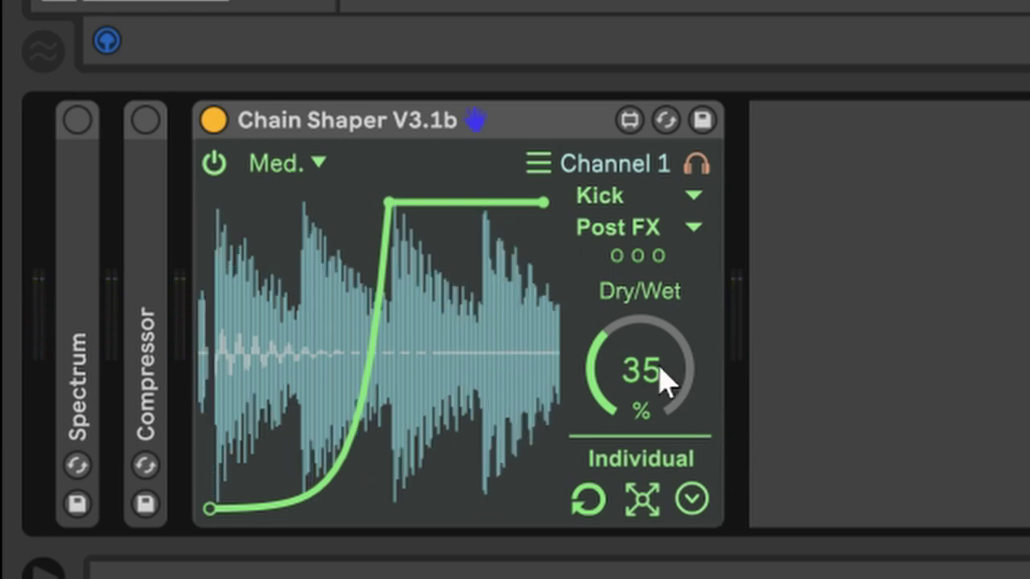
pyautogui.moveTo(660, 378); pyautogui.dragTo(659, 322)
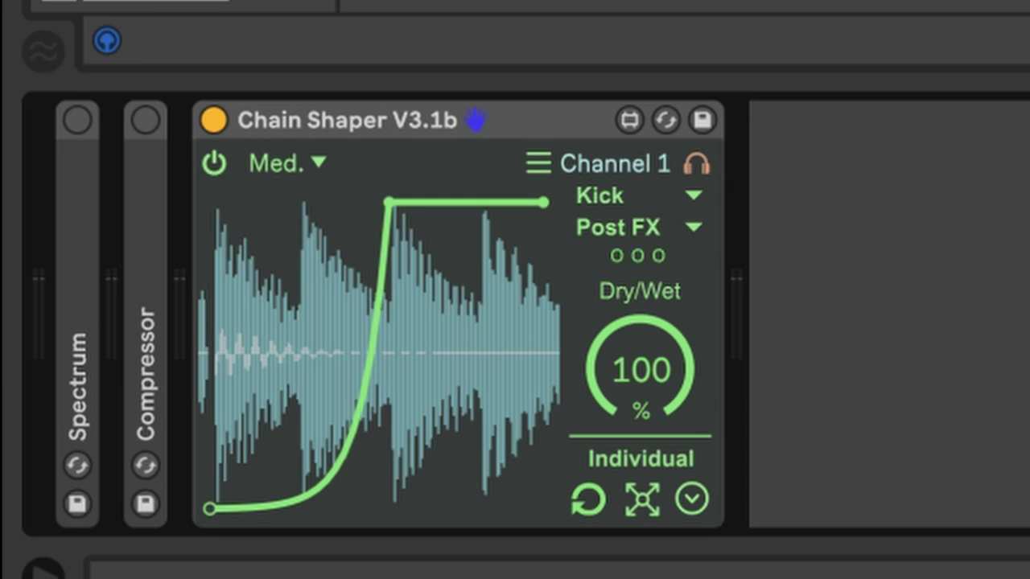
# Unfold the Compressor to review its sidechain settings for comparison, and fold it again
pyautogui.doubleClick(138, 276)
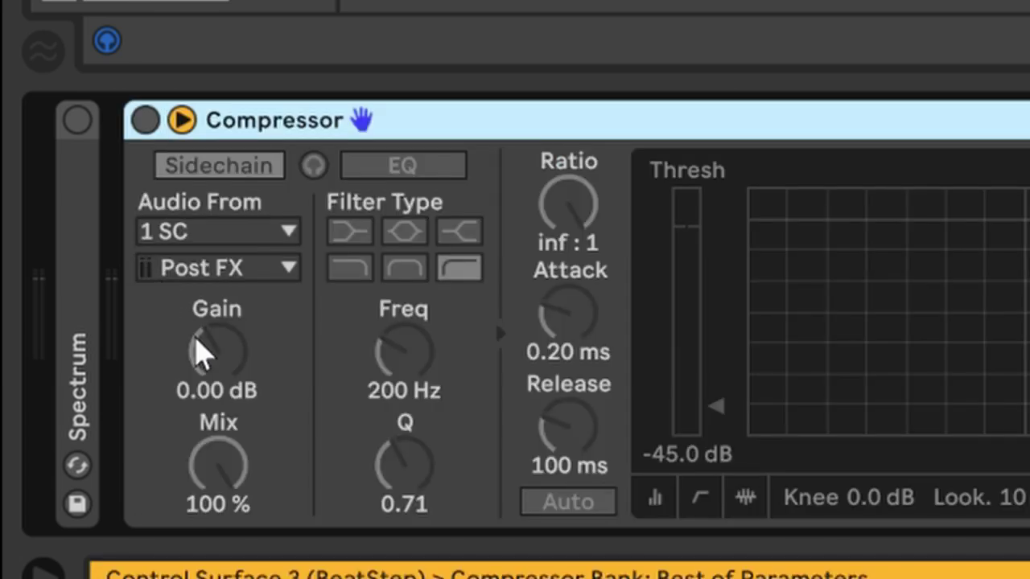
pyautogui.doubleClick(576, 118)
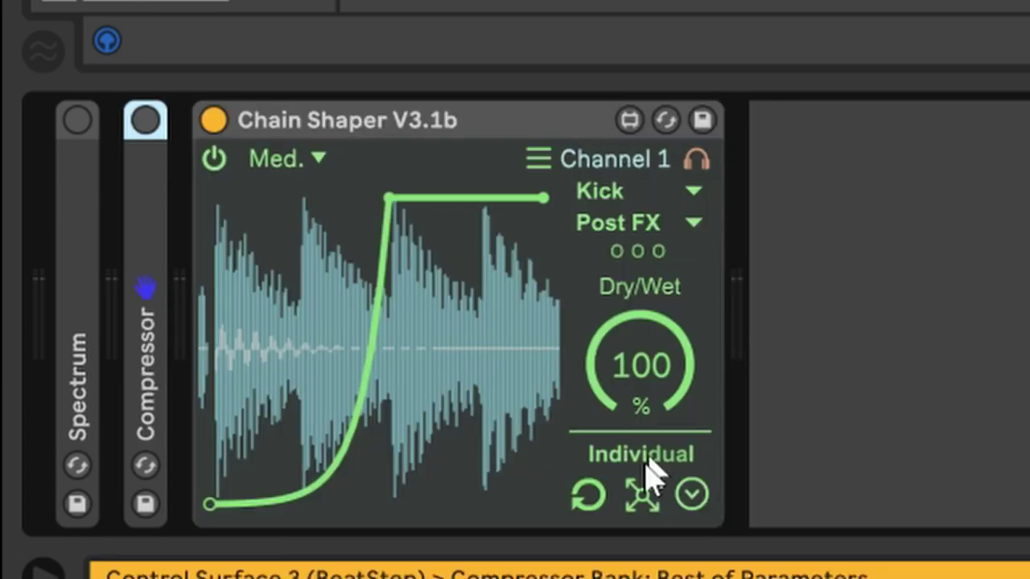
# Expand the multiband section, enable and solo the Low band with a 240 Hz crossover and 26.8% Dry/Wet, and shorten its curve's ramp
pyautogui.click(691, 496)
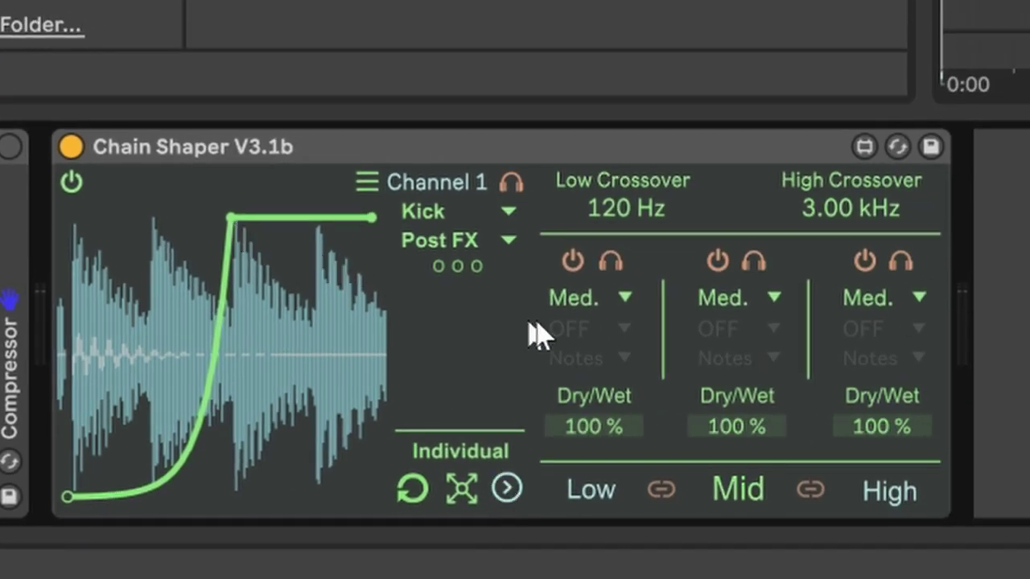
pyautogui.click(581, 265)
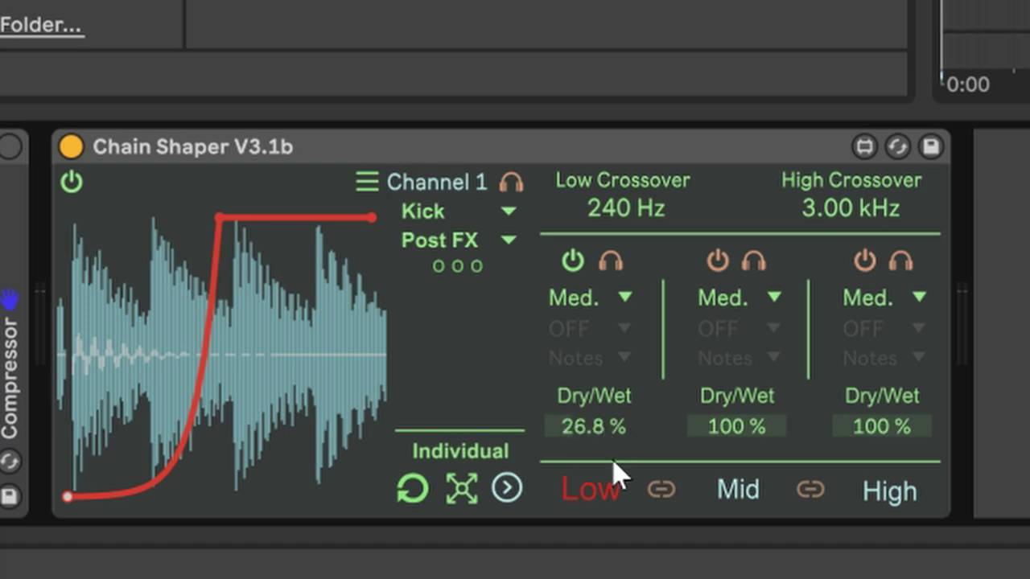
pyautogui.moveTo(220, 218); pyautogui.dragTo(158, 215)
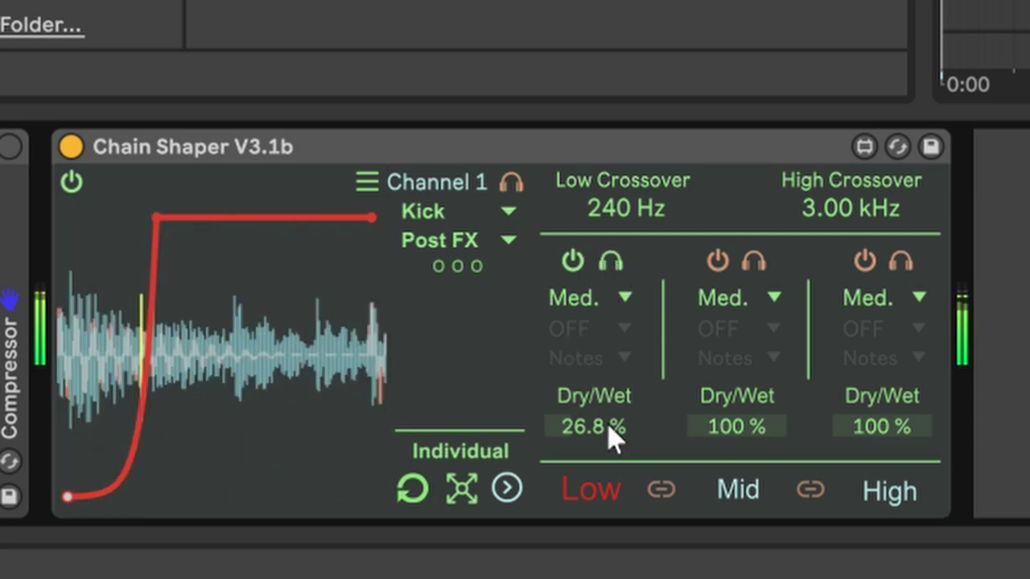
# Set the Low band's Dry/Wet to 54.3% and turn off its solo
pyautogui.moveTo(613, 439)
pyautogui.mouseDown()
pyautogui.moveTo(613, 406)
pyautogui.moveTo(604, 415)
pyautogui.moveTo(638, 435)
pyautogui.moveTo(638, 454)
pyautogui.moveTo(611, 441)
pyautogui.mouseUp()
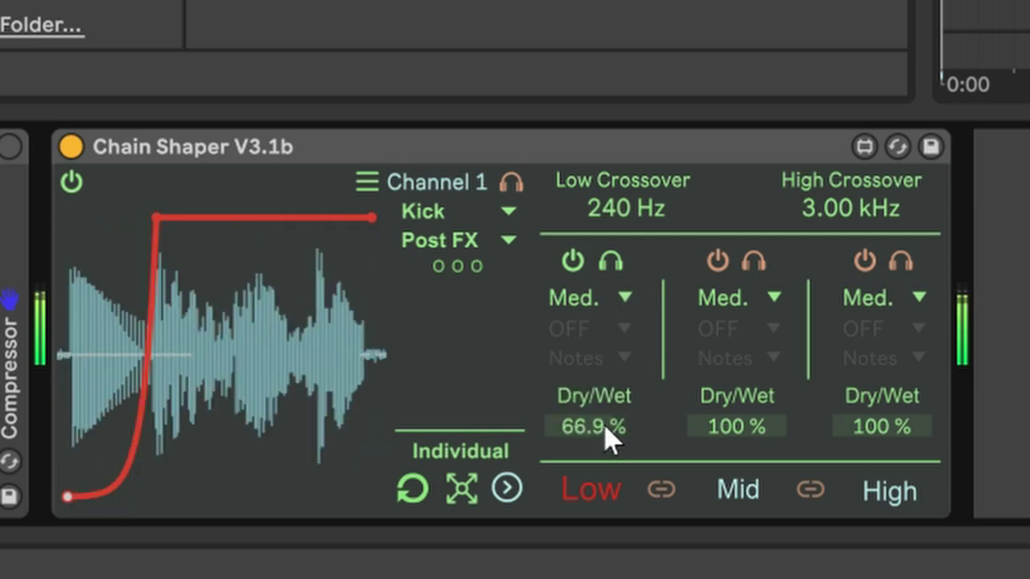
pyautogui.scroll(-5, 605, 427)
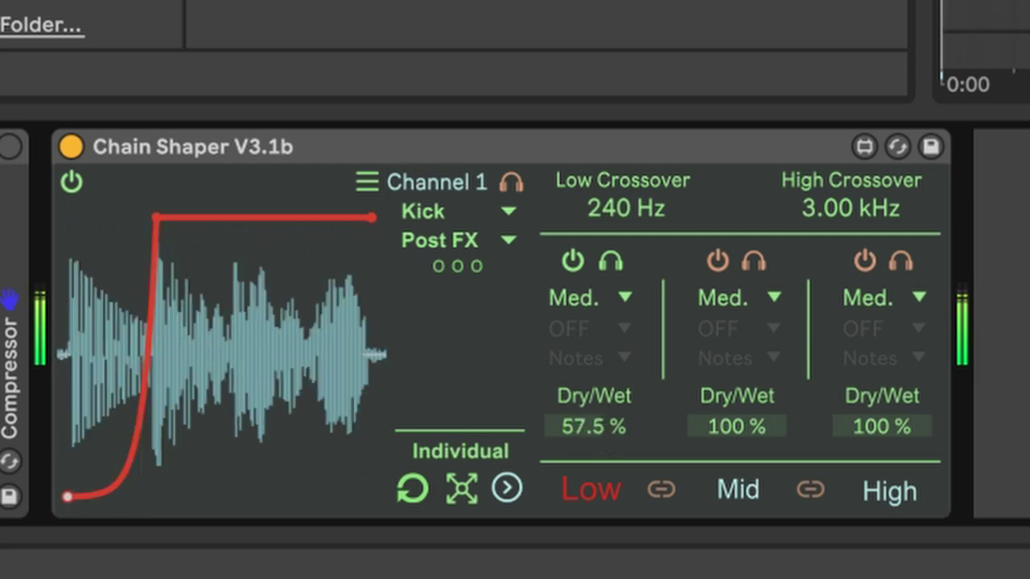
pyautogui.moveTo(604, 421); pyautogui.dragTo(604, 425)
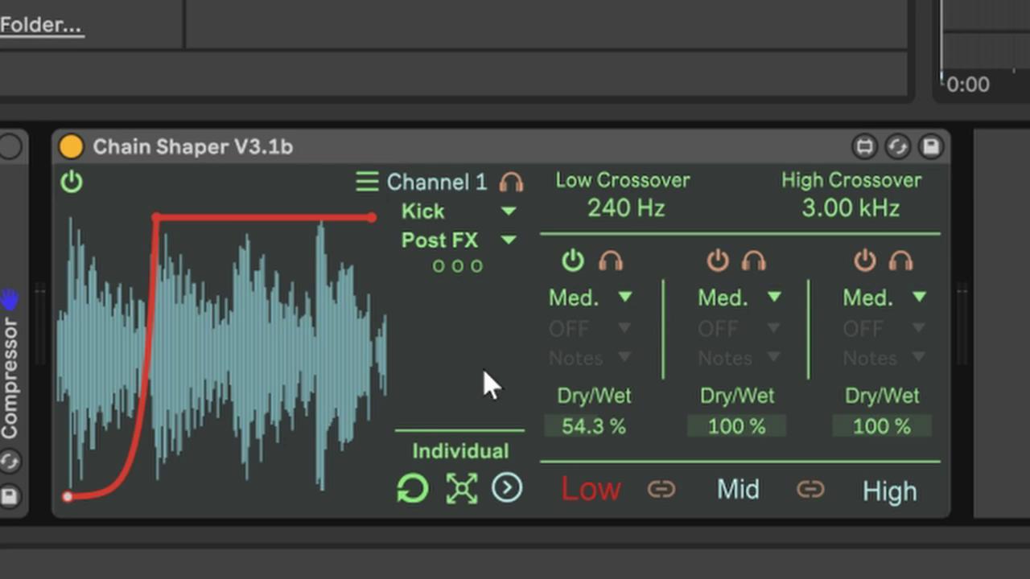
# Switch Chain Shaper to Channel 2 and set its trigger input to the Snrrrr track, Post FX
pyautogui.click(502, 229)
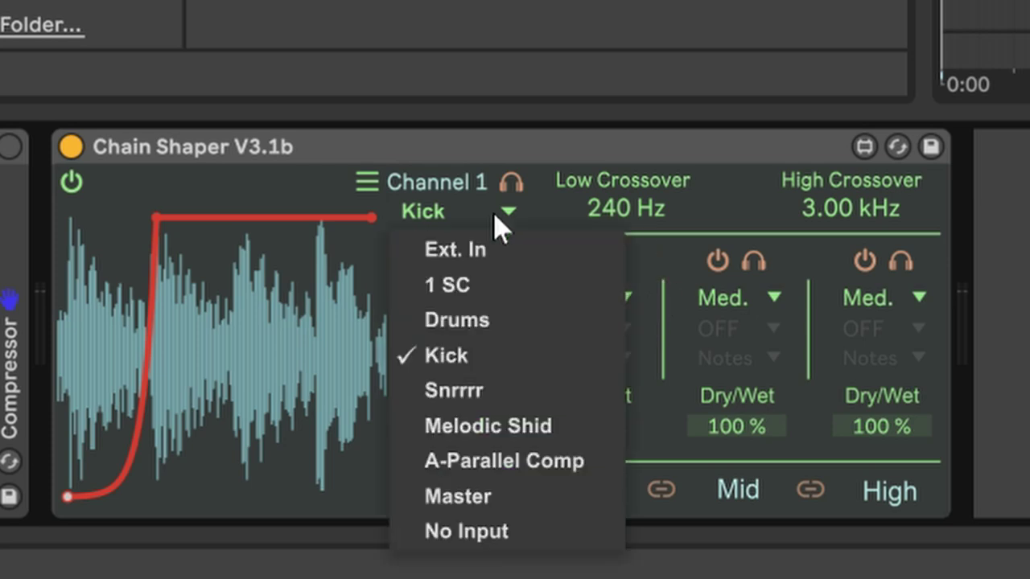
pyautogui.click(336, 205)
pyautogui.click(367, 182)
pyautogui.click(454, 189)
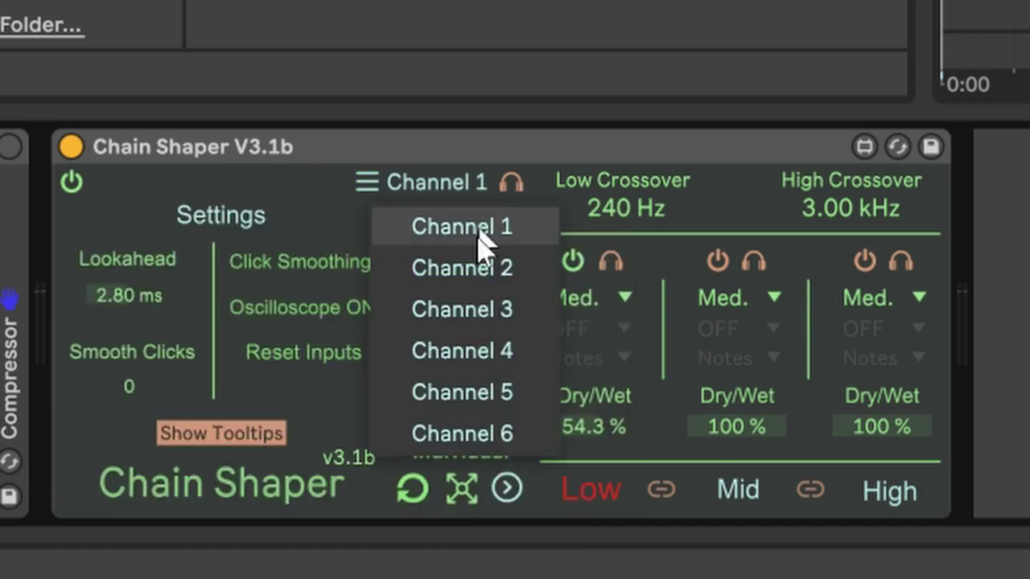
pyautogui.click(470, 267)
pyautogui.click(367, 190)
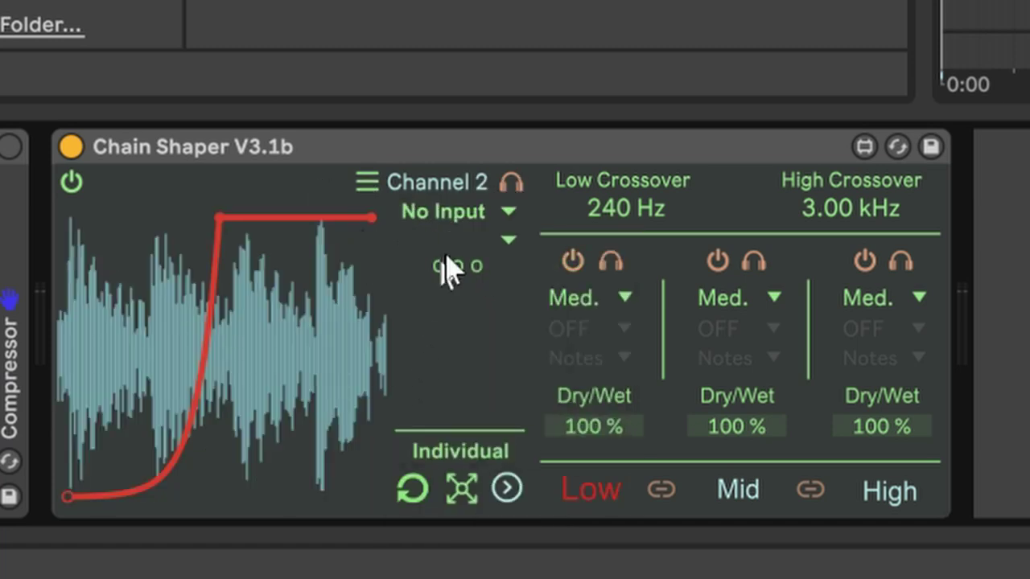
pyautogui.click(465, 215)
pyautogui.click(493, 407)
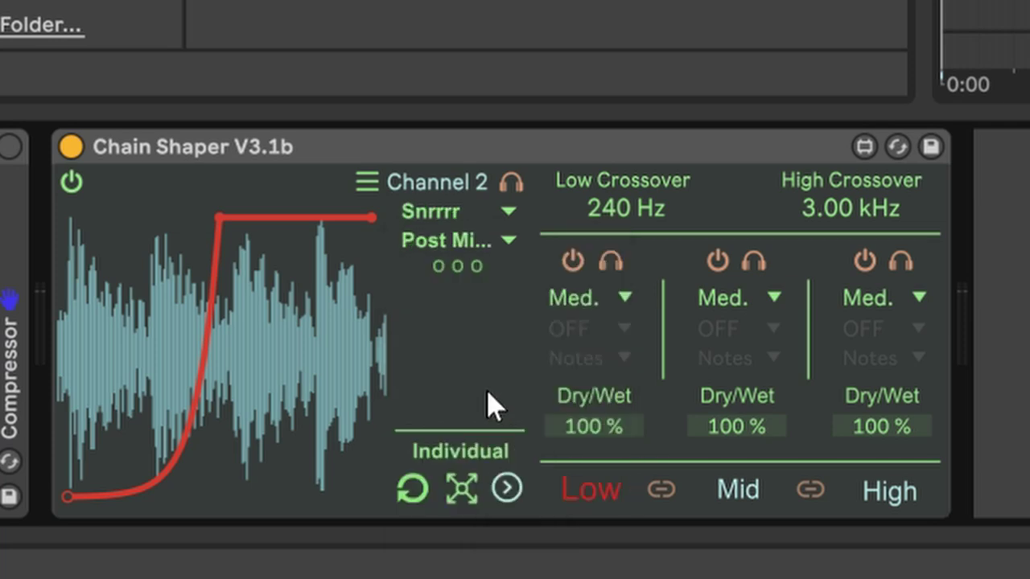
pyautogui.click(489, 257)
pyautogui.click(491, 320)
# Enable Channel 2's Mid and High bands with Fine smoothing, and lengthen the High curve's ramp to about three quarters of its width
pyautogui.click(719, 259)
pyautogui.click(864, 261)
pyautogui.moveTo(110, 225); pyautogui.dragTo(320, 196)
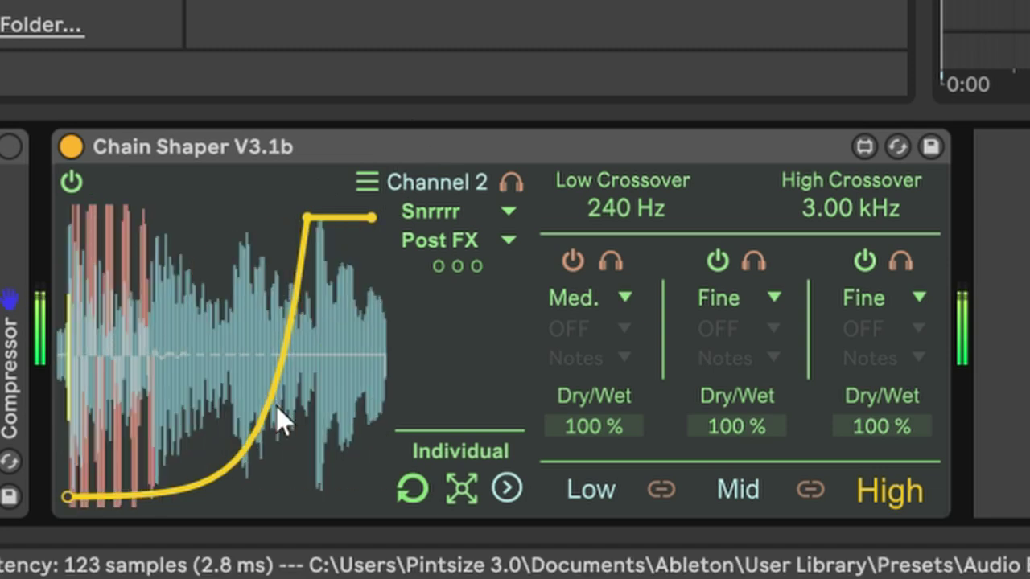
pyautogui.click(523, 155)
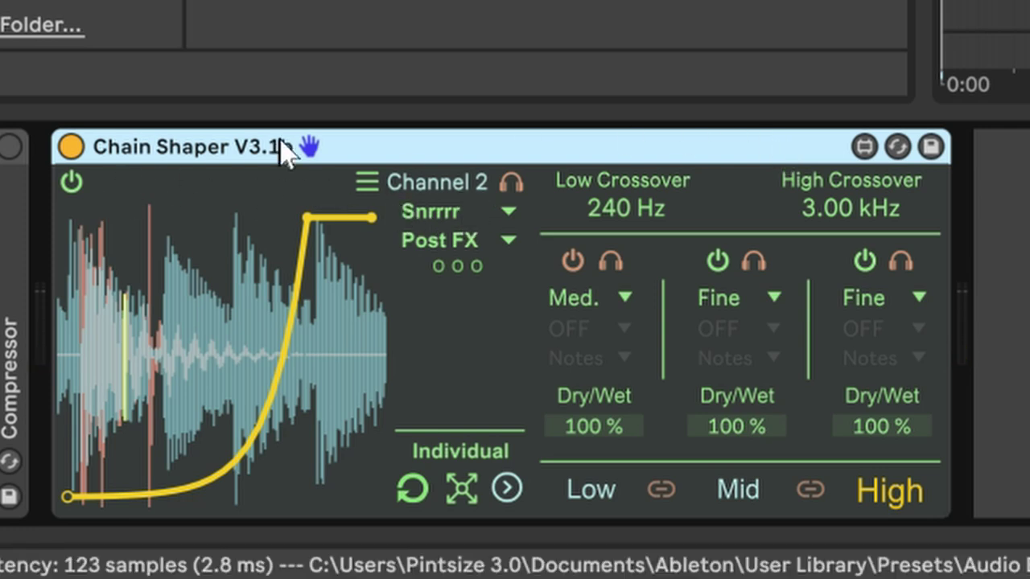
pyautogui.doubleClick(375, 155)
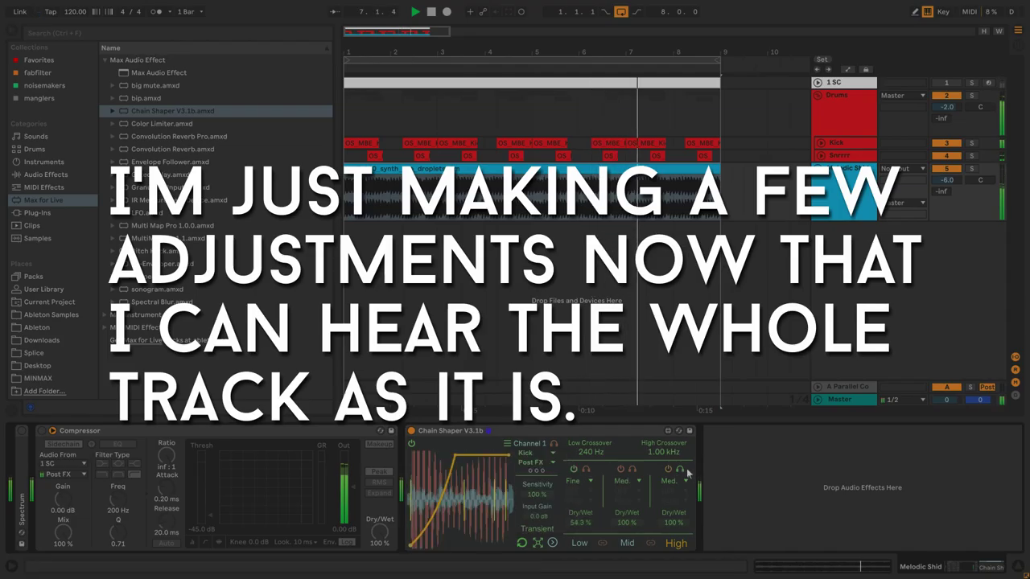
# Play the full track while comparing the Low band settings of Channel 1 and Channel 2, and stop on Channel 1
pyautogui.click(586, 470)
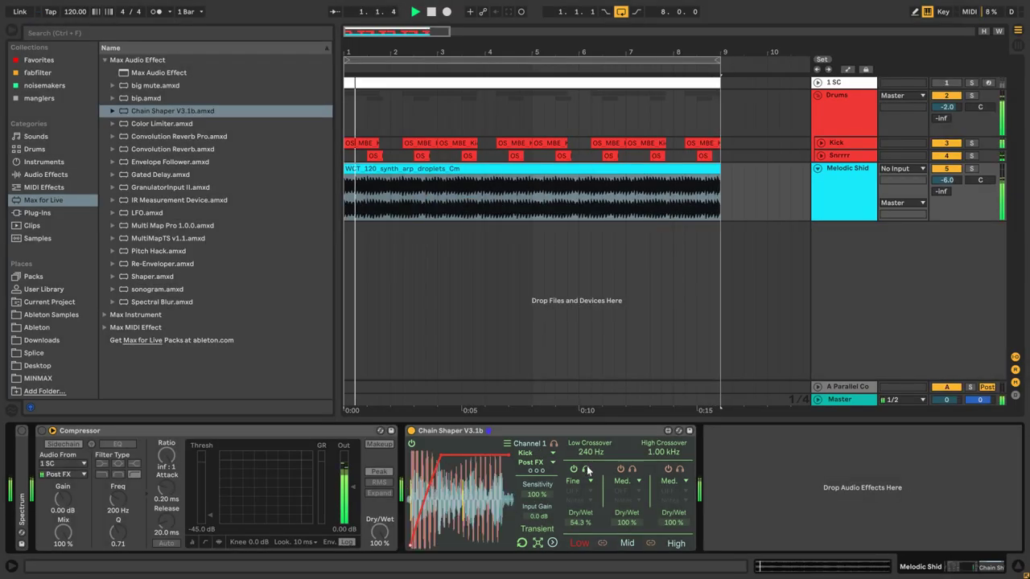
pyautogui.click(543, 447)
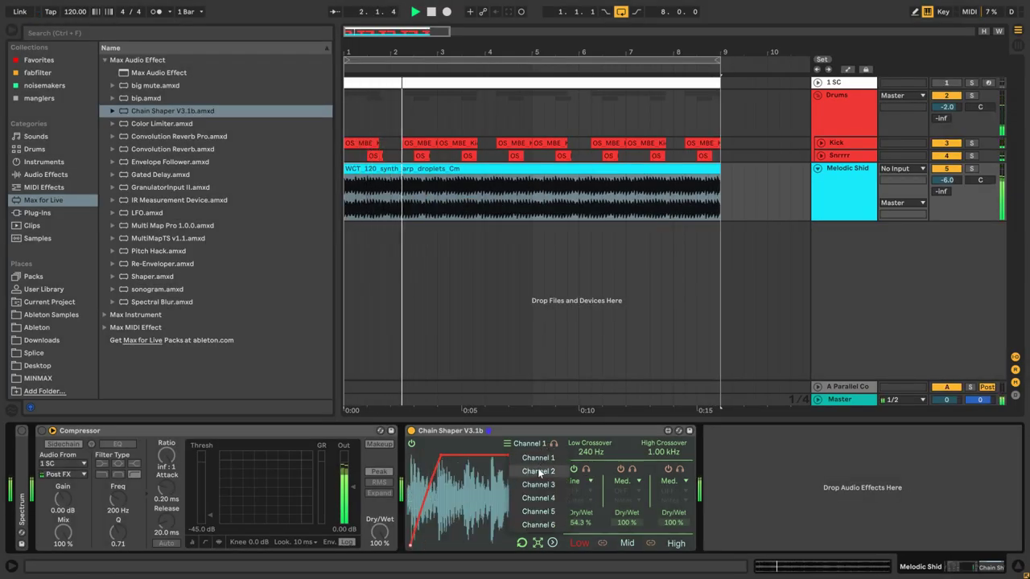
pyautogui.click(529, 460)
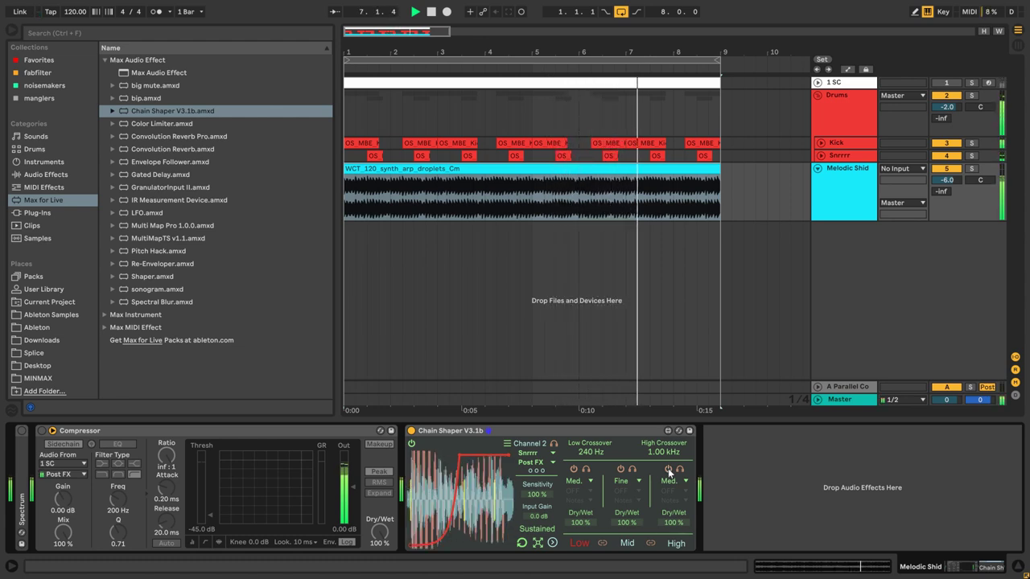
pyautogui.click(530, 443)
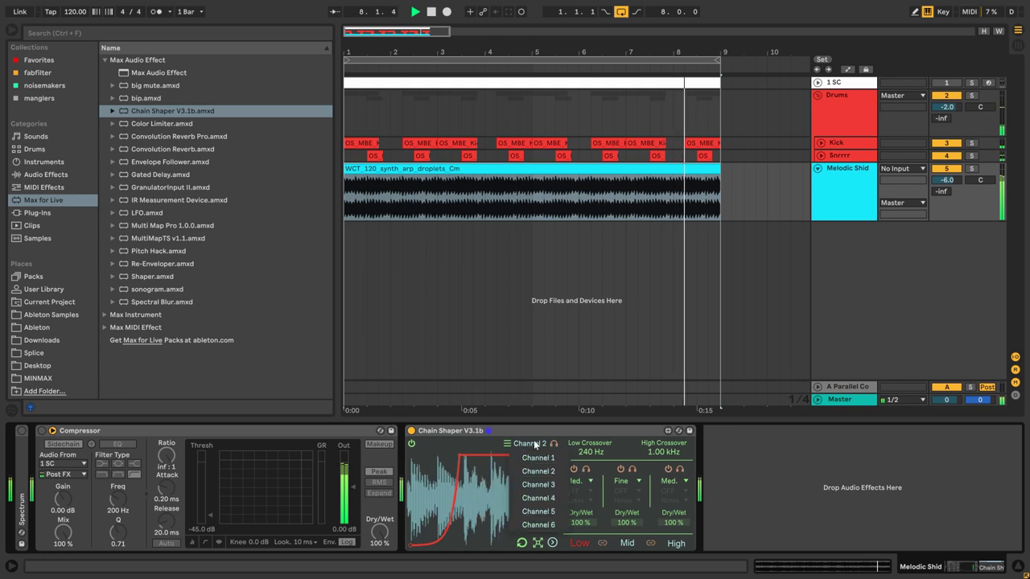
pyautogui.click(532, 439)
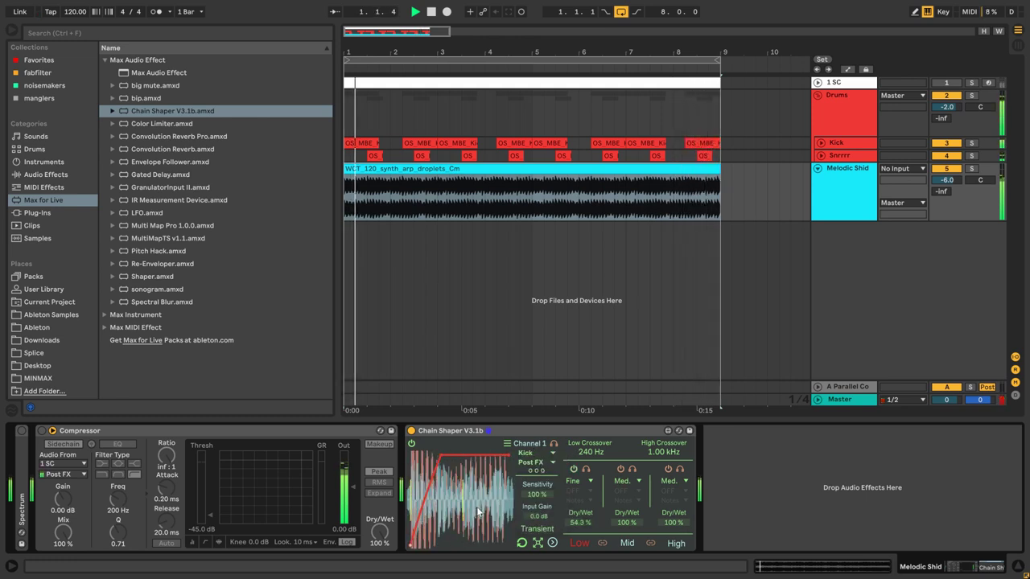
pyautogui.press('space')
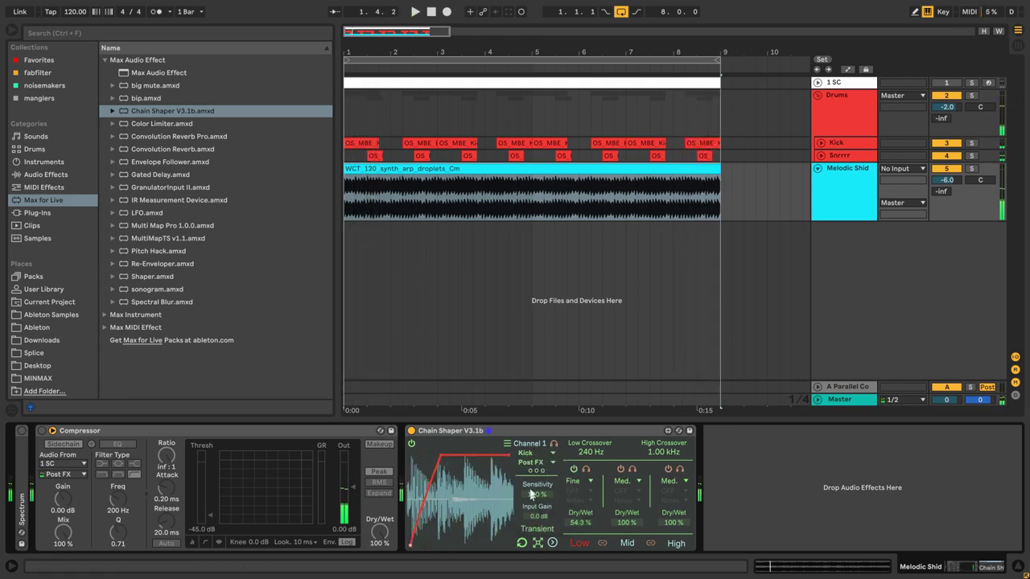
# Set the Dry/Wet of Channel 1's Low band to 59.1% and play the track
pyautogui.click(524, 431)
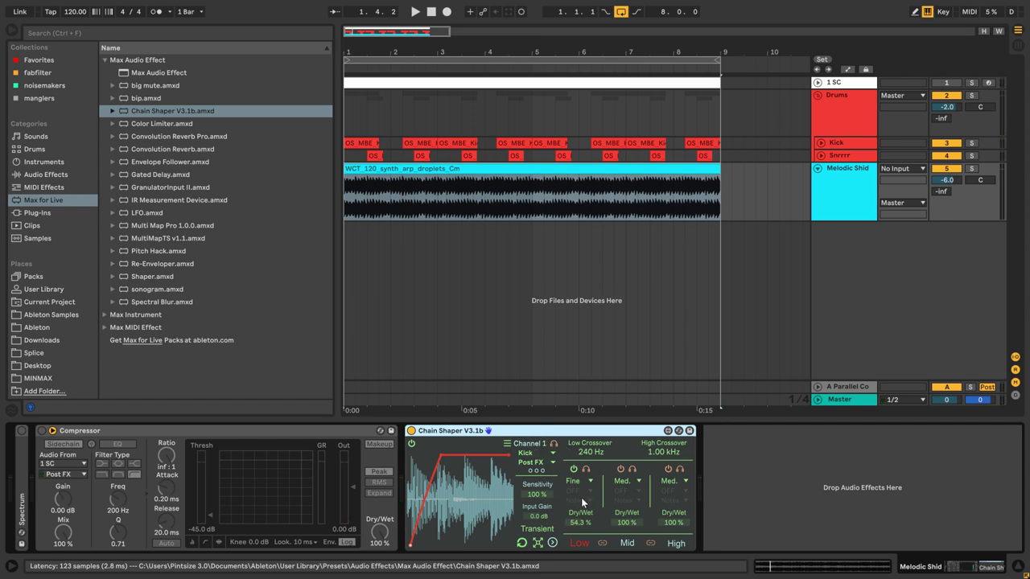
pyautogui.moveTo(586, 522); pyautogui.dragTo(585, 521)
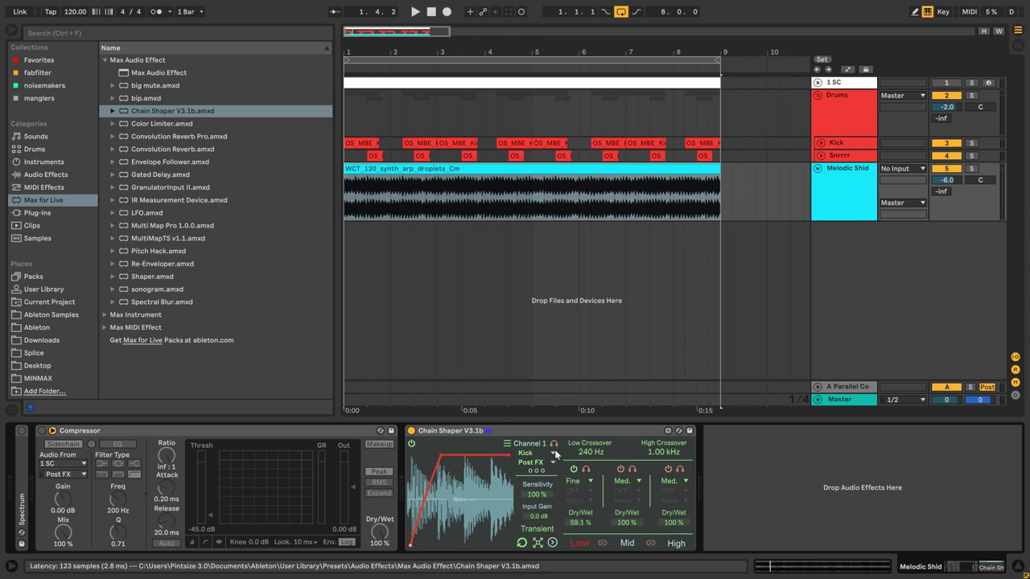
pyautogui.press('space')
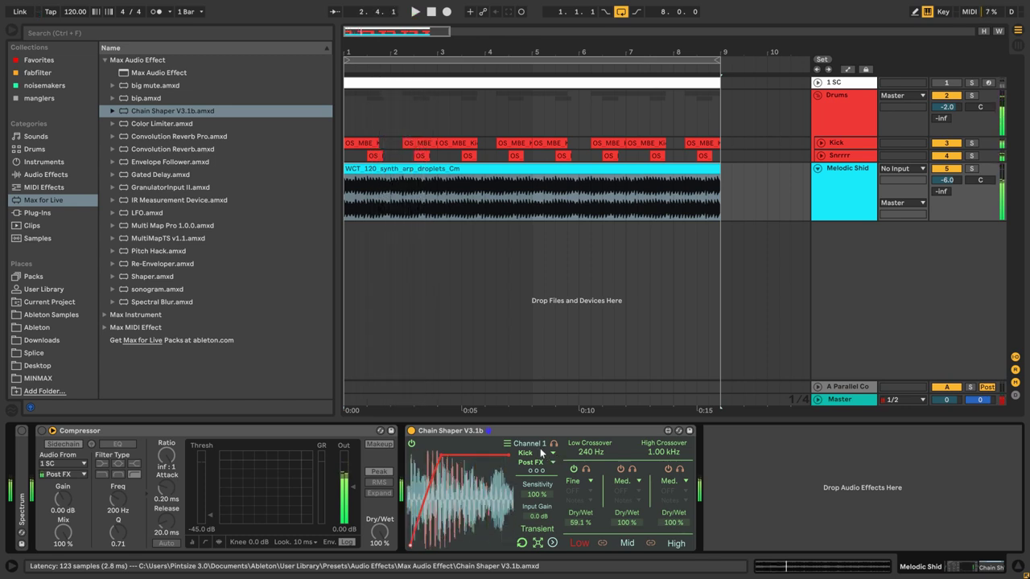
# On Channel 2, enable the High band at 70.9% Dry/Wet and lengthen the red curve's ramp to about half of its width
pyautogui.click(552, 453)
pyautogui.click(532, 469)
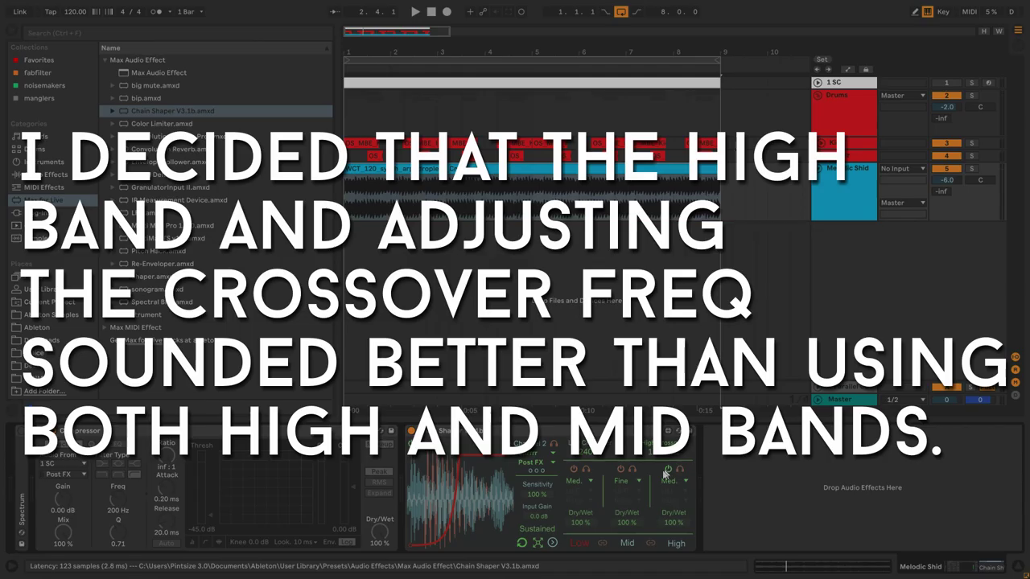
pyautogui.press('space')
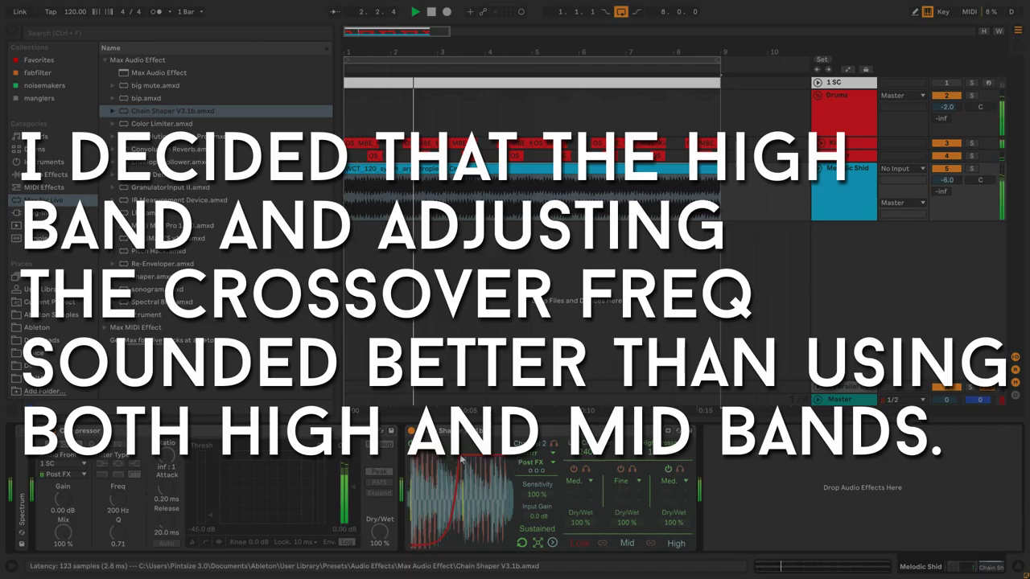
pyautogui.moveTo(679, 524); pyautogui.dragTo(679, 544)
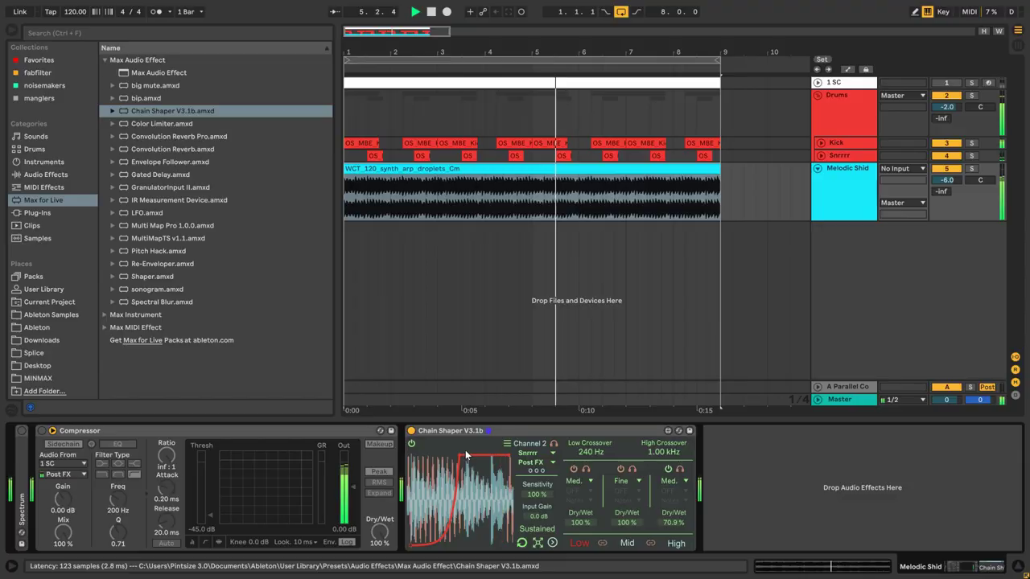
pyautogui.moveTo(460, 456)
pyautogui.mouseDown()
pyautogui.moveTo(442, 453)
pyautogui.moveTo(464, 457)
pyautogui.mouseUp()
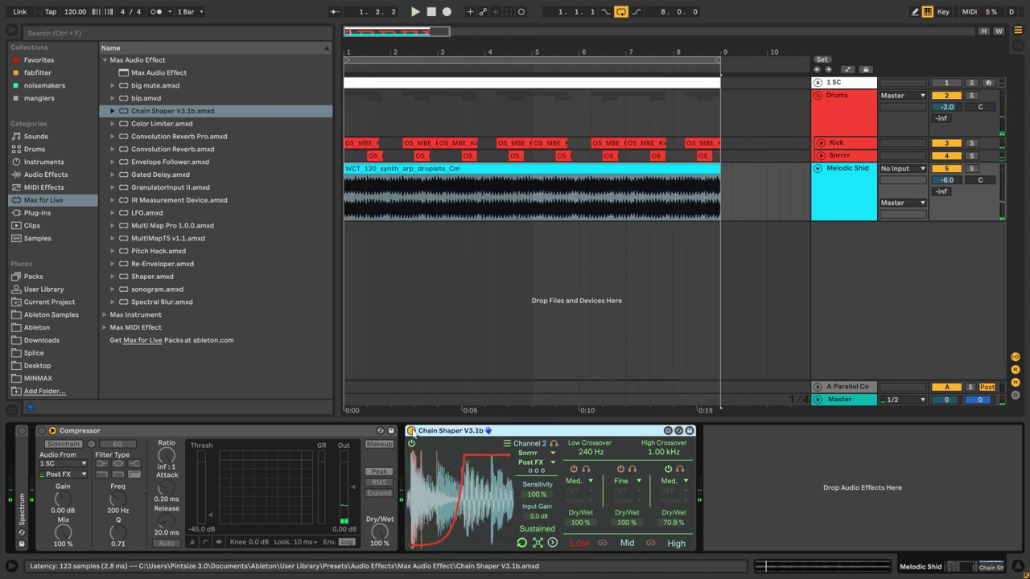
# Bypass Chain Shaper, enable the Compressor, and play the track to hear the compressor's sidechaining
pyautogui.click(411, 430)
pyautogui.click(42, 431)
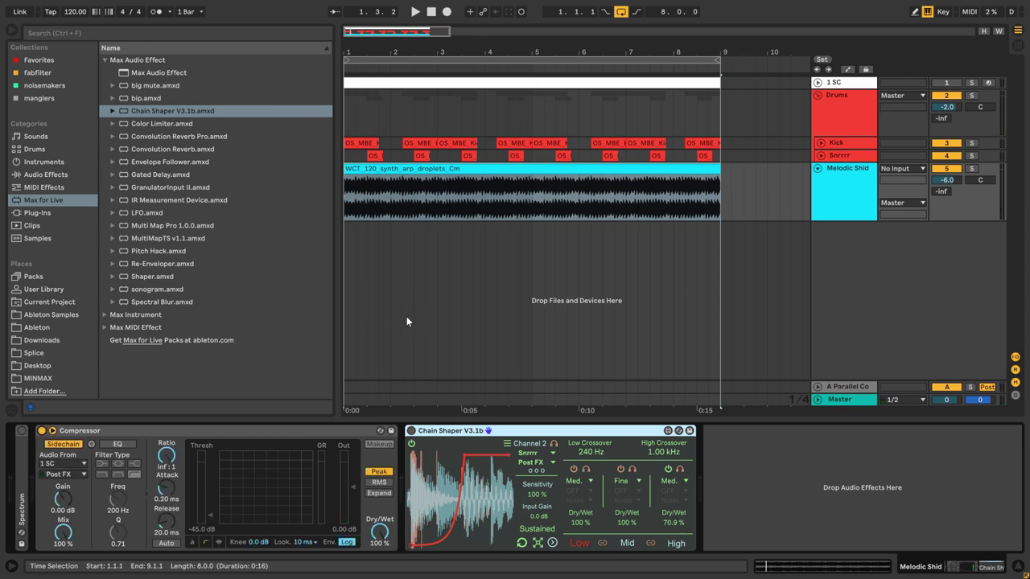
pyautogui.press('space')
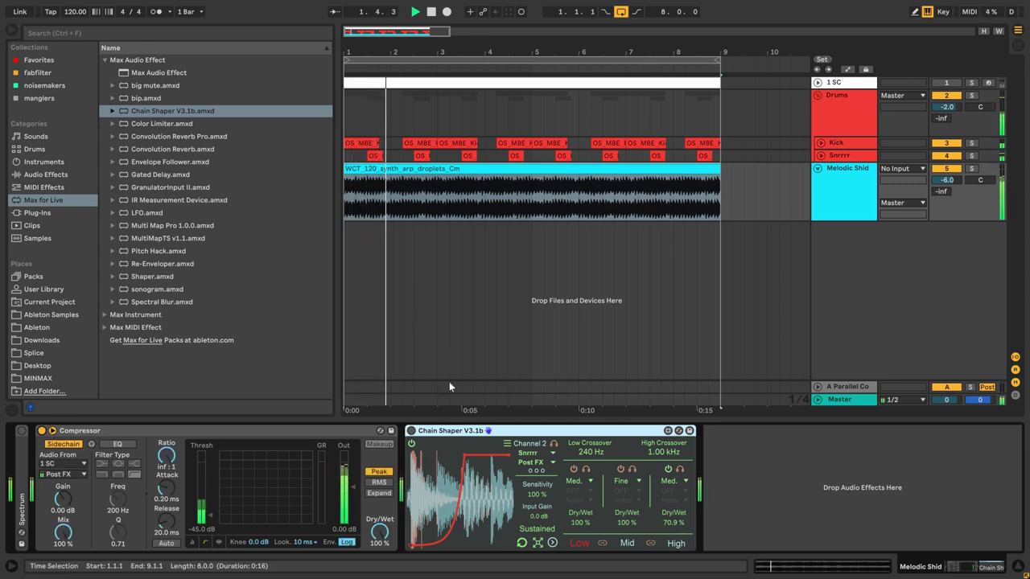
pyautogui.press('space')
# Turn the Compressor off and compare the track with Chain Shaper on and bypassed, leaving Chain Shaper on
pyautogui.click(42, 430)
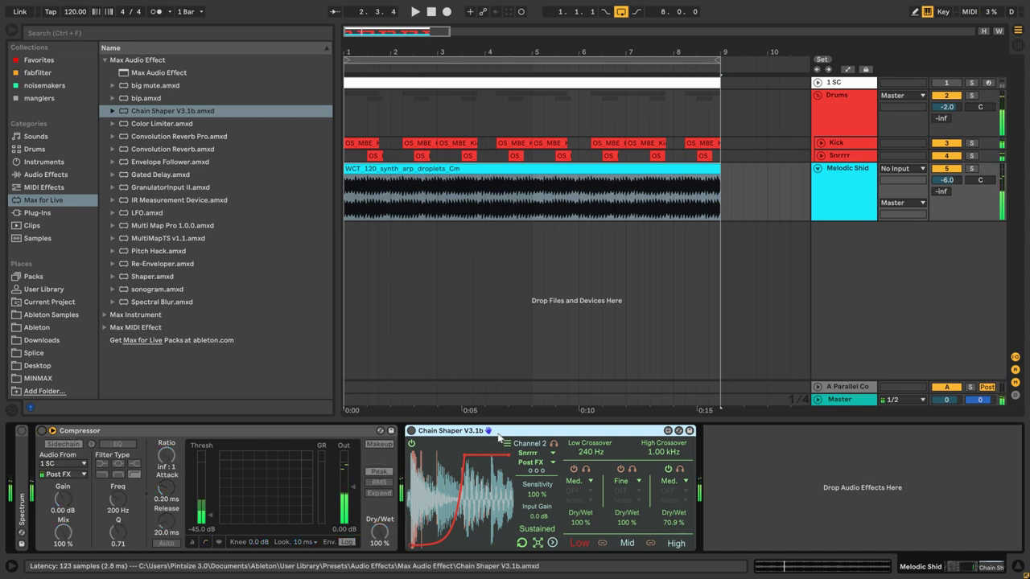
pyautogui.click(411, 430)
pyautogui.press('space')
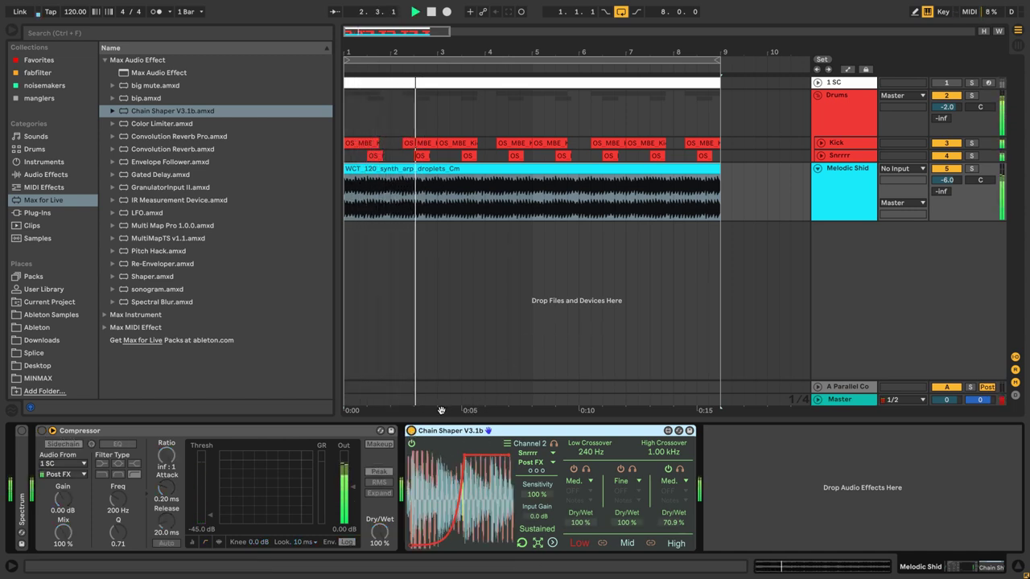
pyautogui.press('space')
pyautogui.click(411, 431)
pyautogui.press('space')
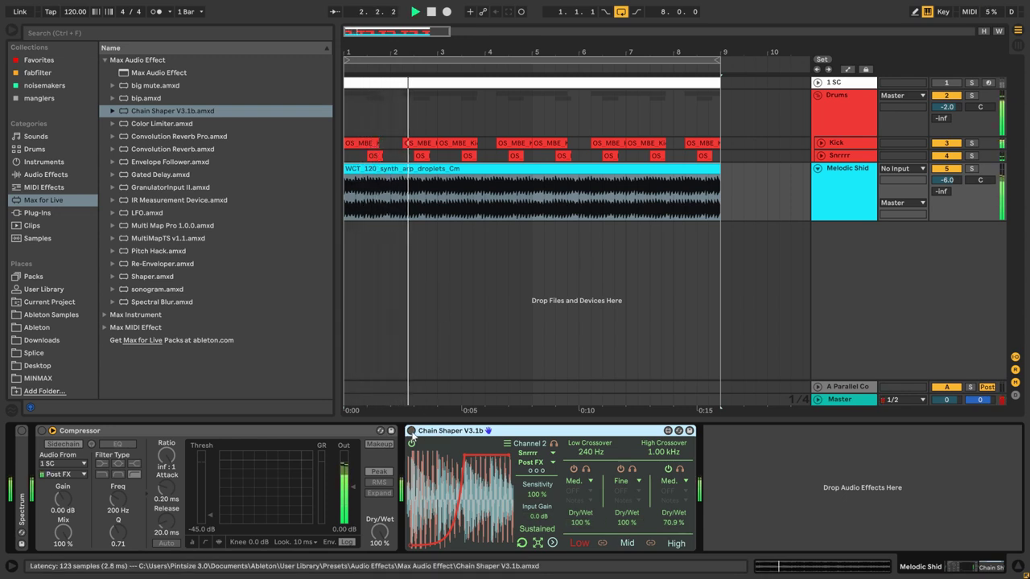
pyautogui.click(411, 432)
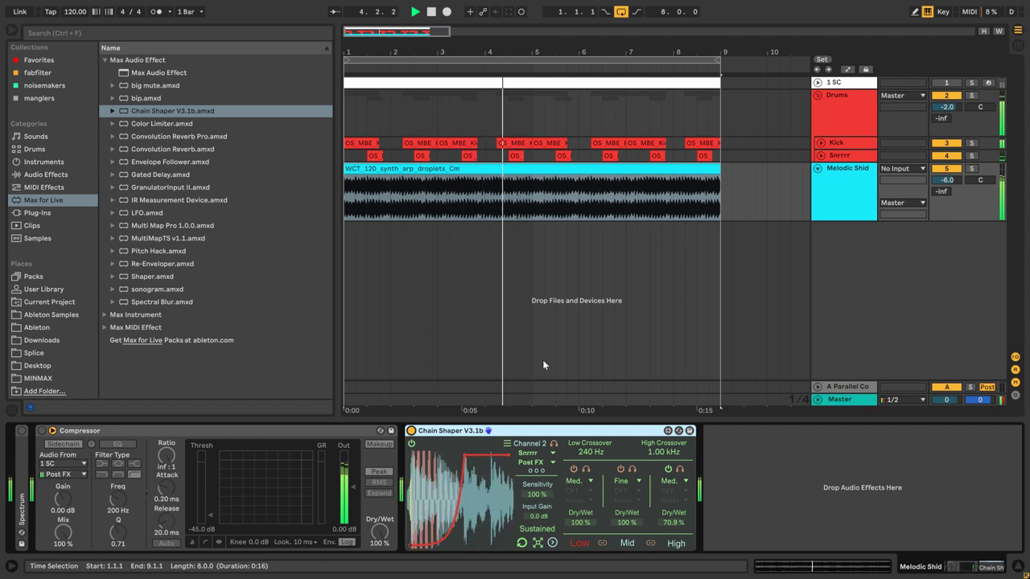
pyautogui.press('space')
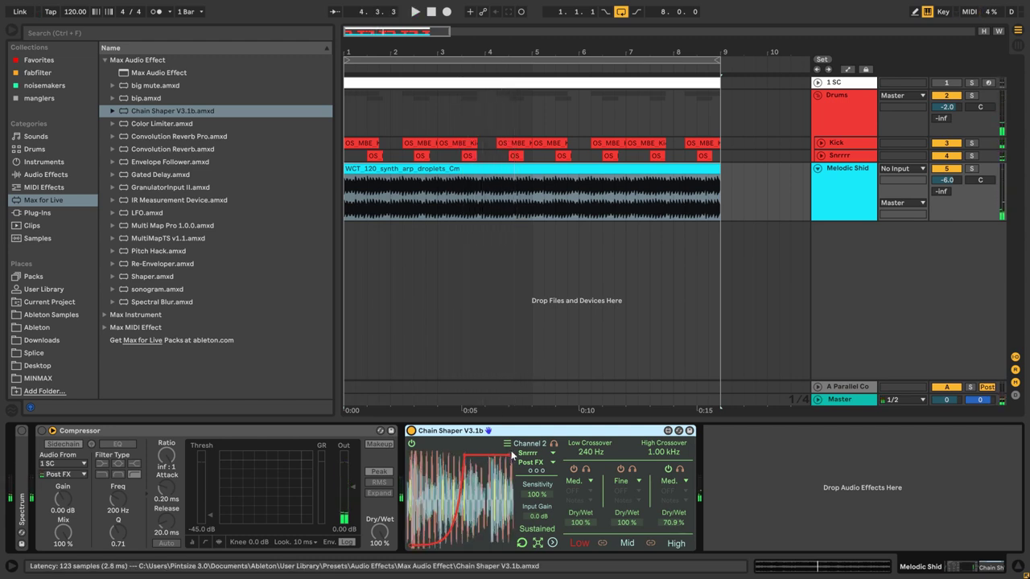
pyautogui.click(778, 475)
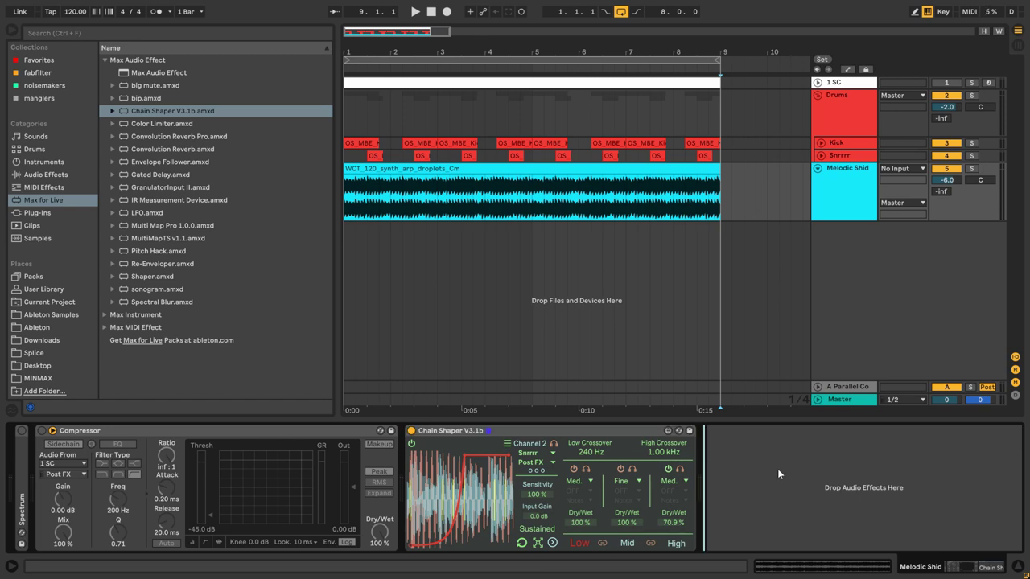
pyautogui.click(640, 432)
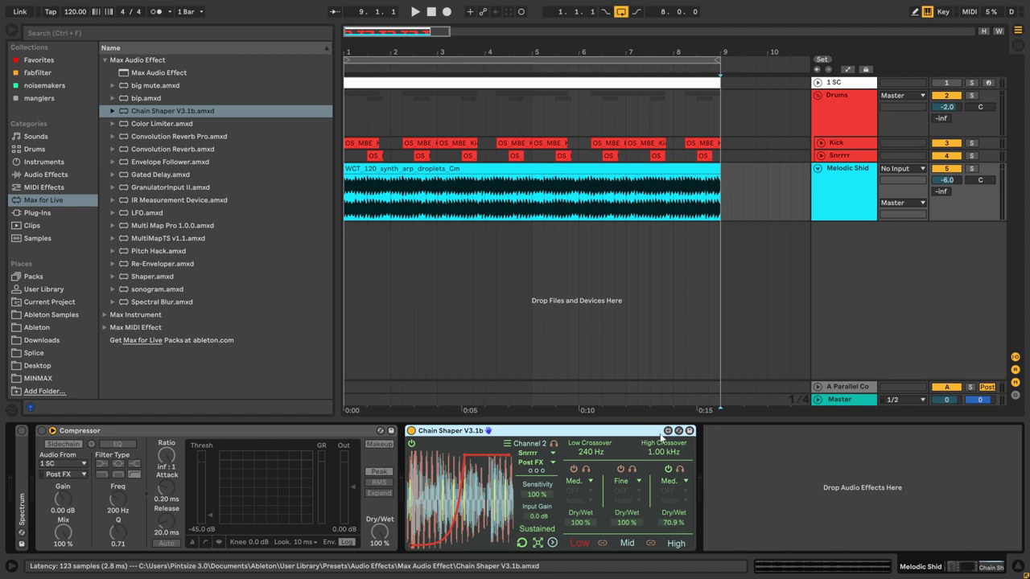
pyautogui.click(726, 450)
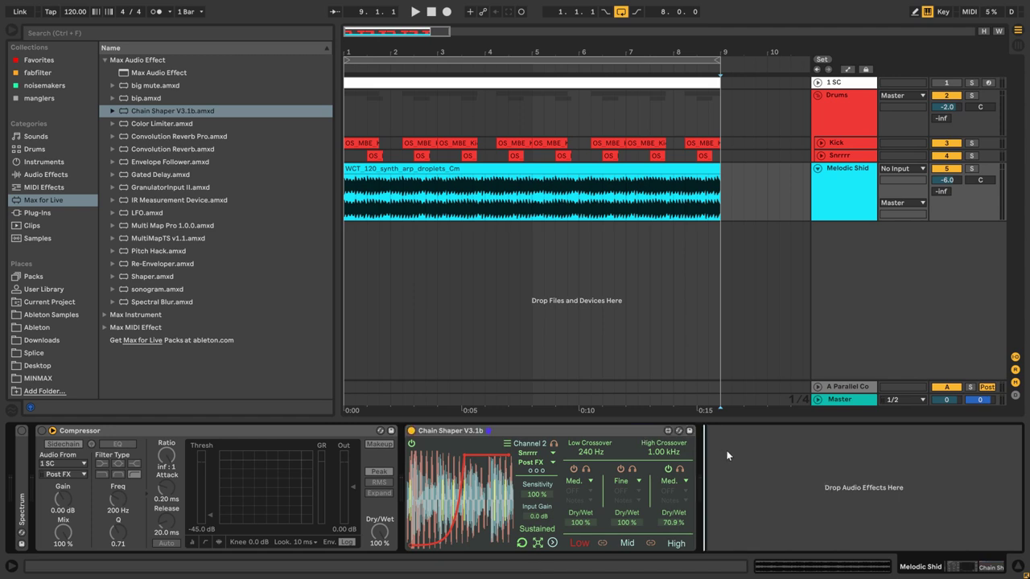
pyautogui.click(634, 431)
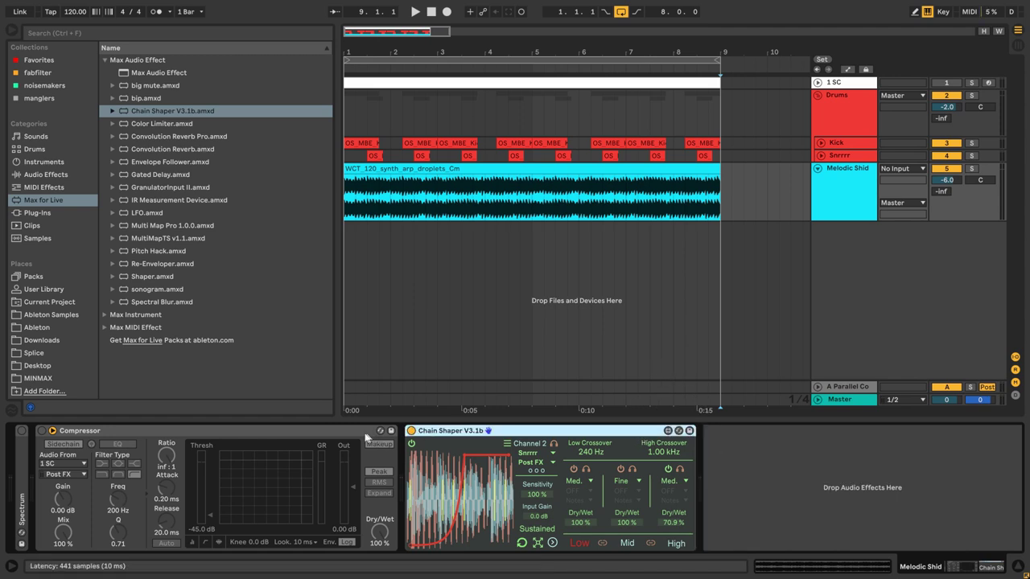
pyautogui.click(785, 469)
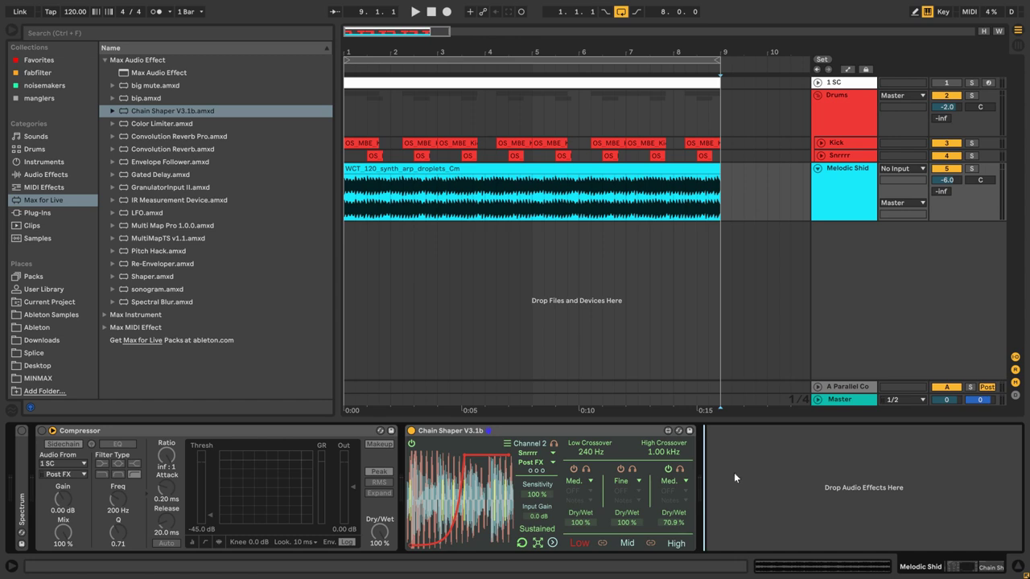
pyautogui.click(634, 435)
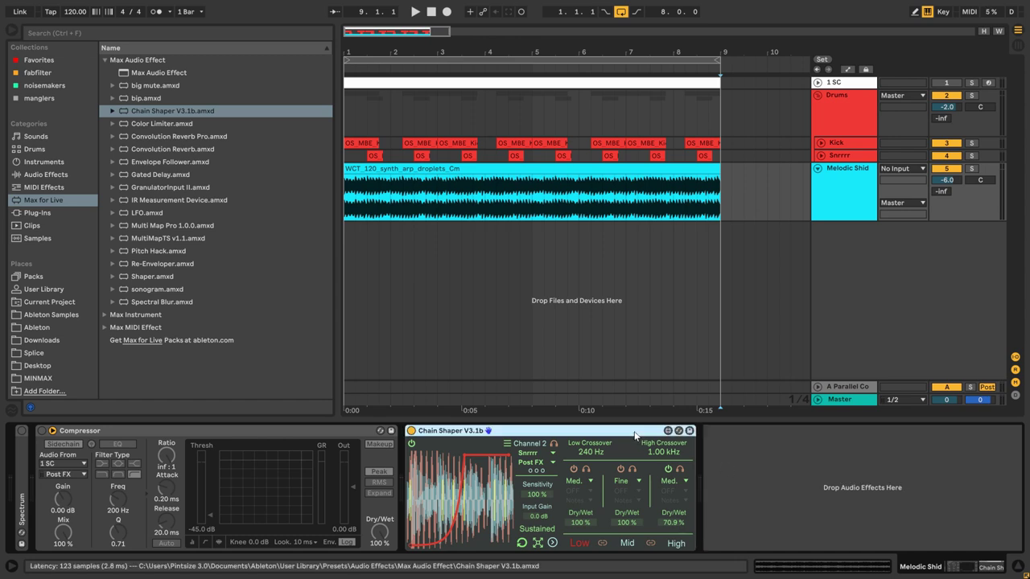
pyautogui.click(723, 438)
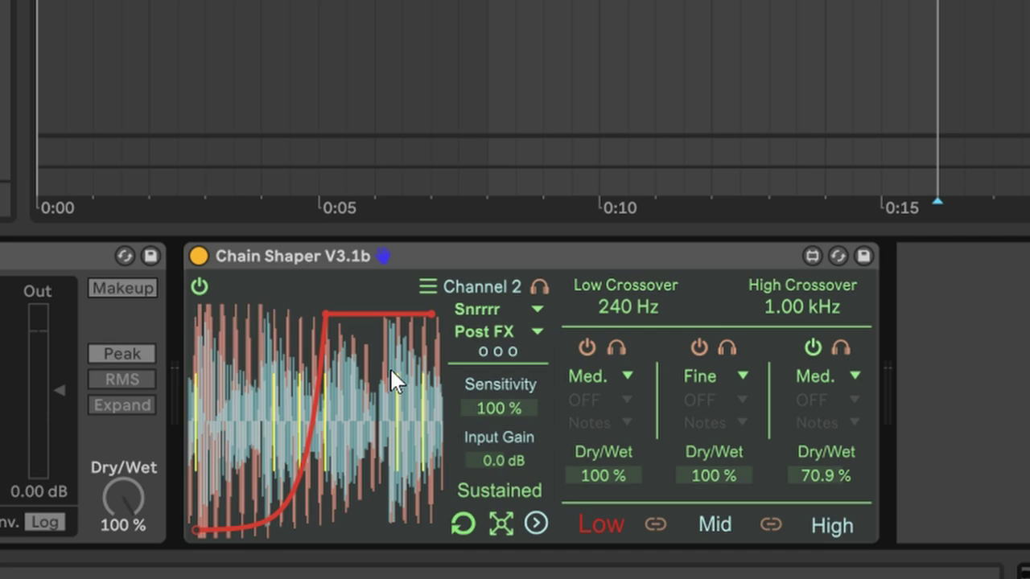
pyautogui.click(556, 271)
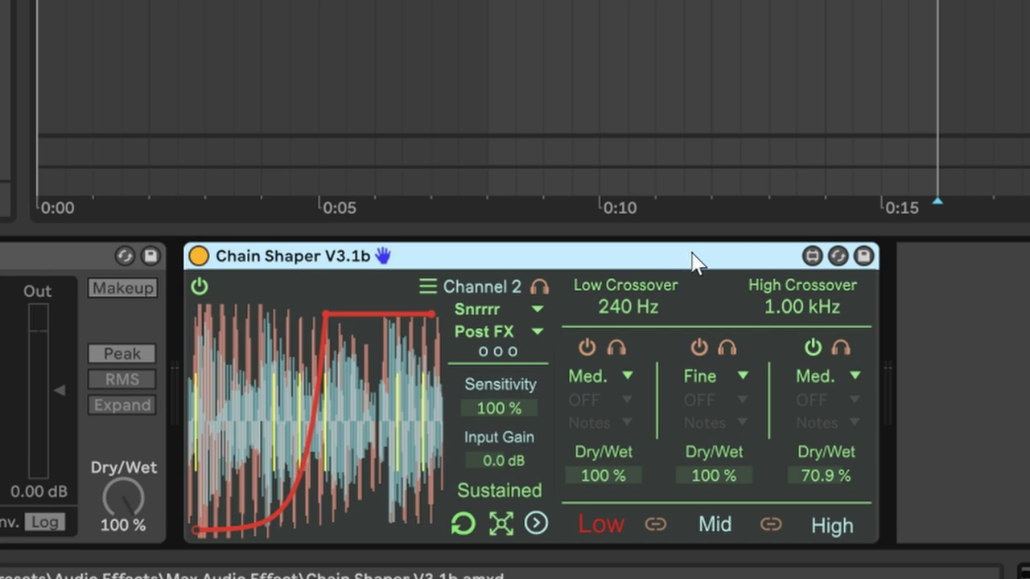
pyautogui.click(922, 309)
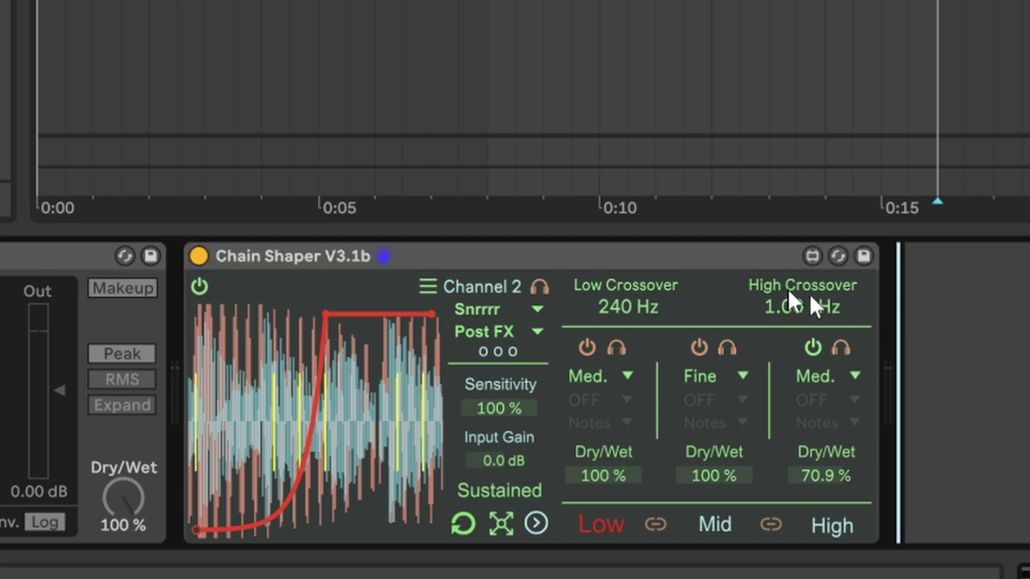
pyautogui.click(709, 254)
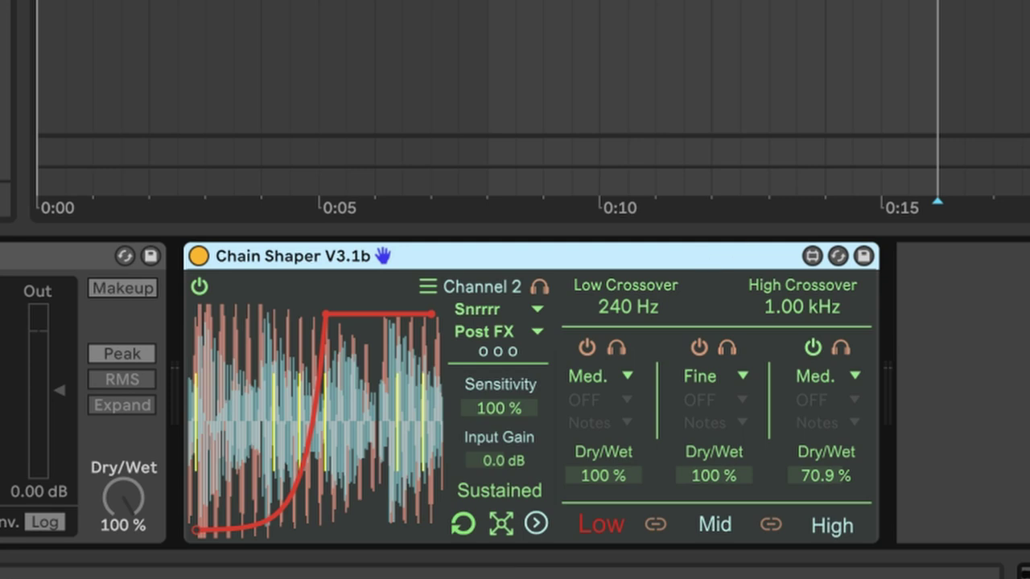
pyautogui.click(952, 330)
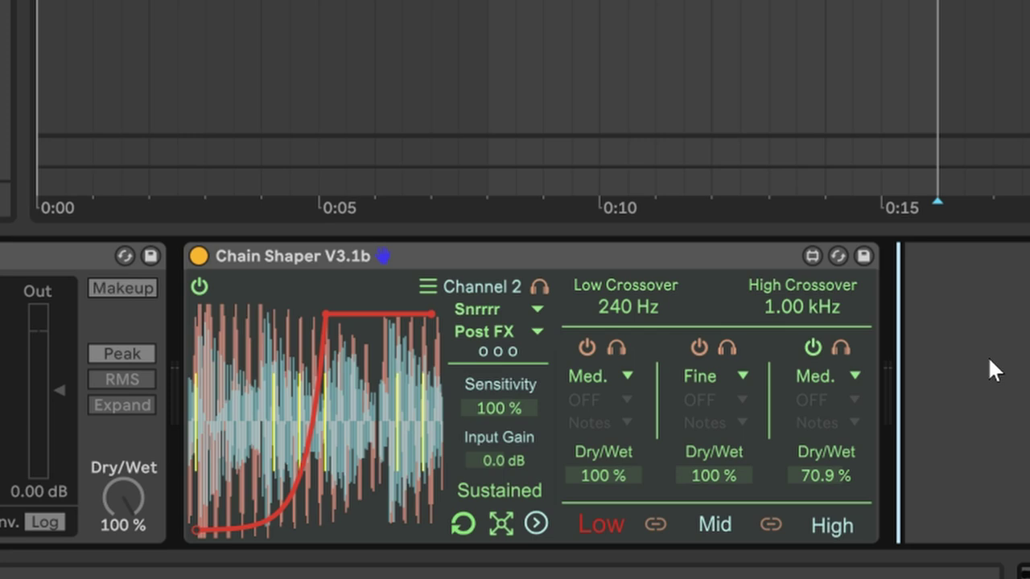
pyautogui.click(674, 260)
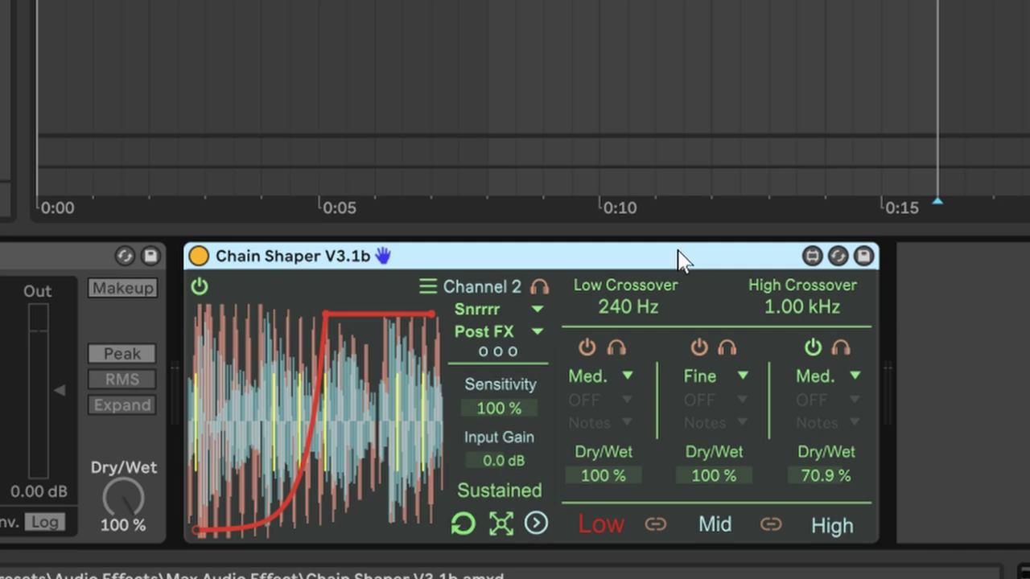
pyautogui.click(968, 333)
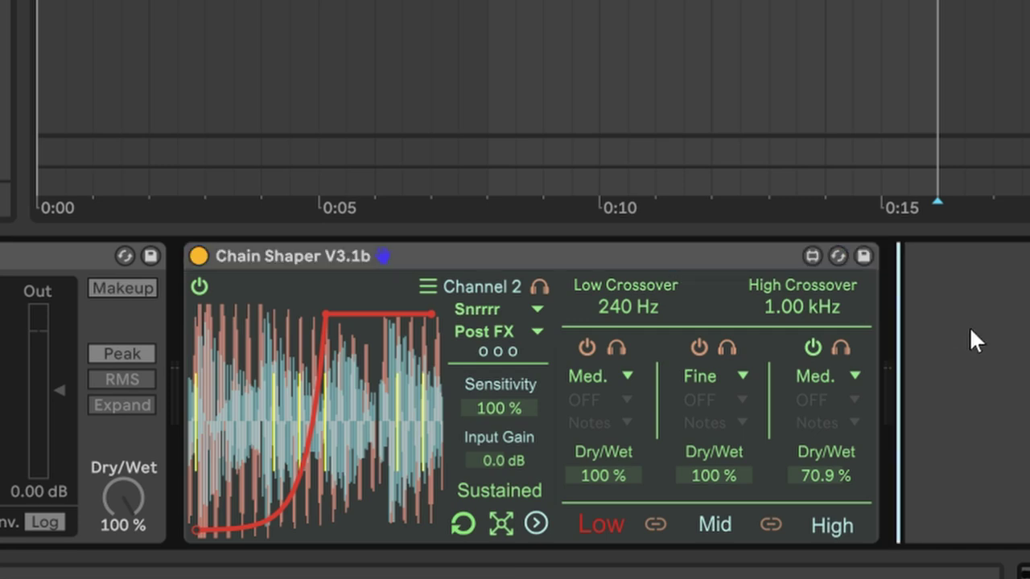
pyautogui.click(712, 261)
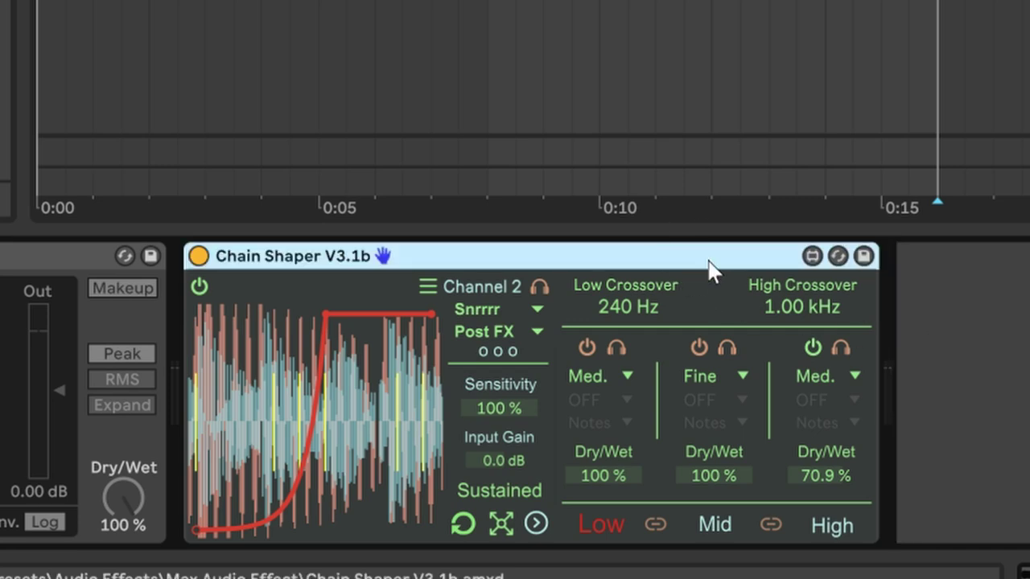
pyautogui.click(954, 322)
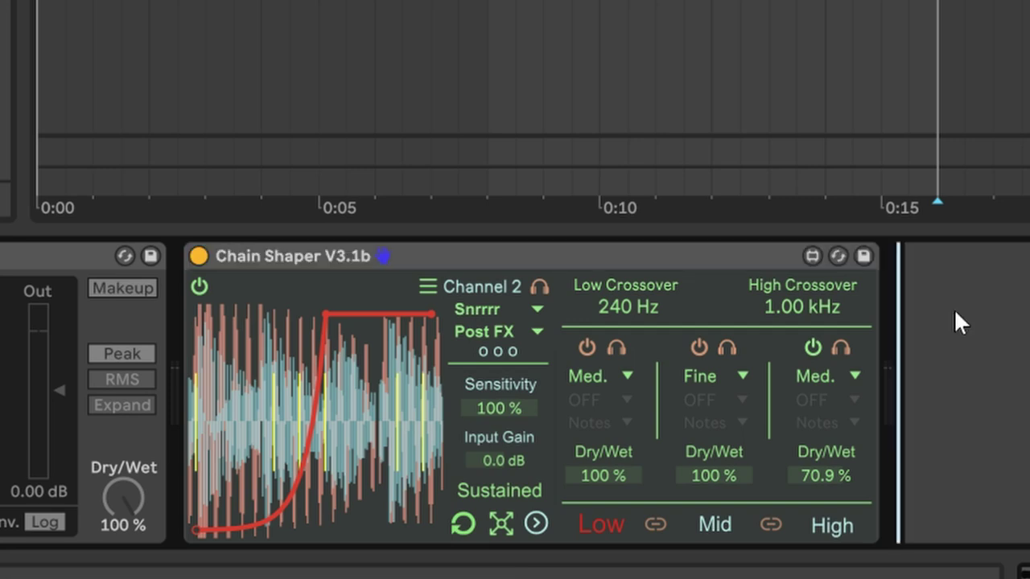
pyautogui.click(678, 260)
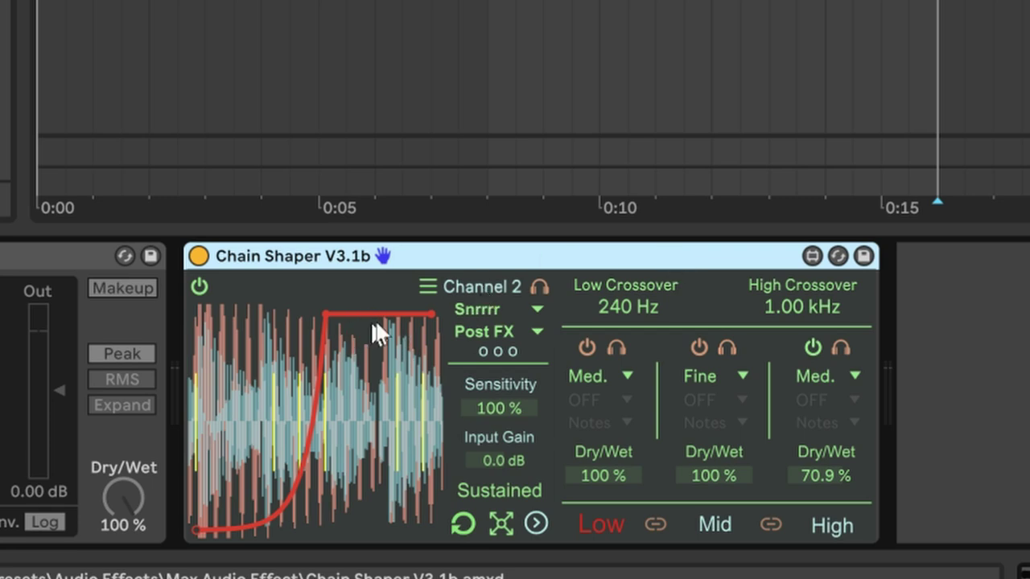
pyautogui.click(977, 378)
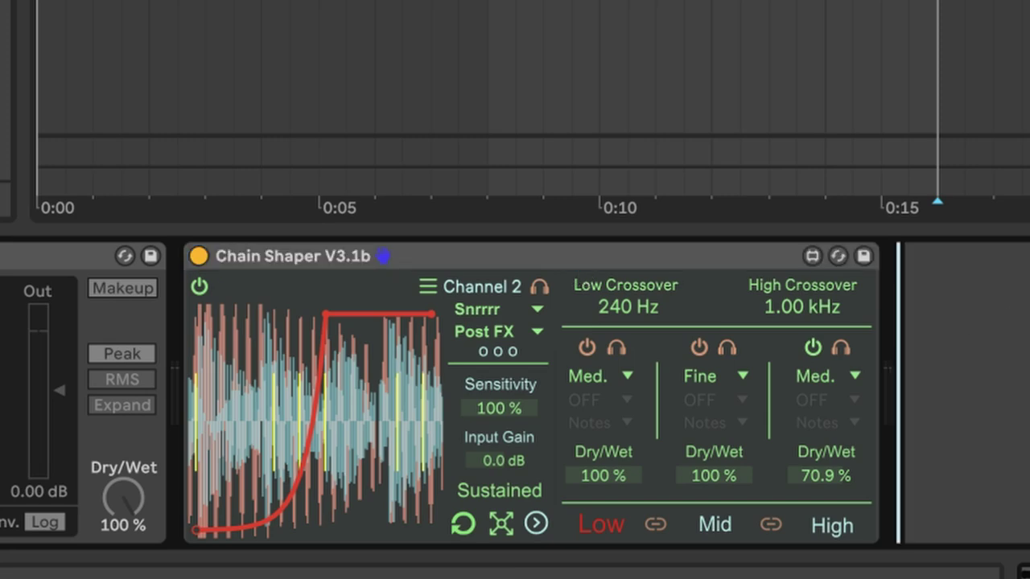